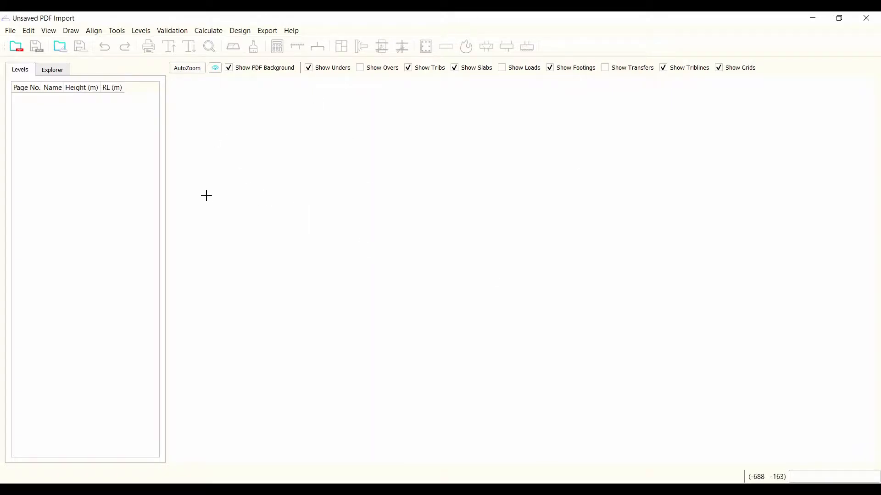
Import the PDFScraper_Example_DWGs - Markups PDF from the Resources folder at a page scale of 1:100
left_click(17, 50)
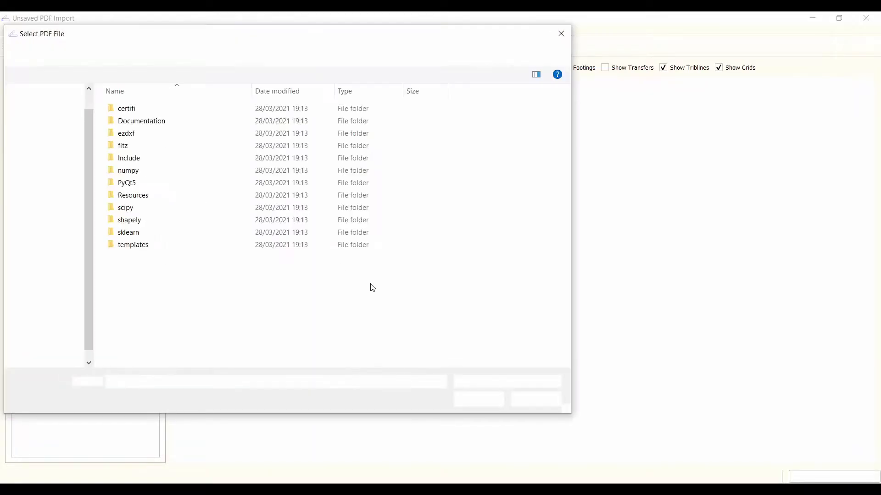
double_click(147, 195)
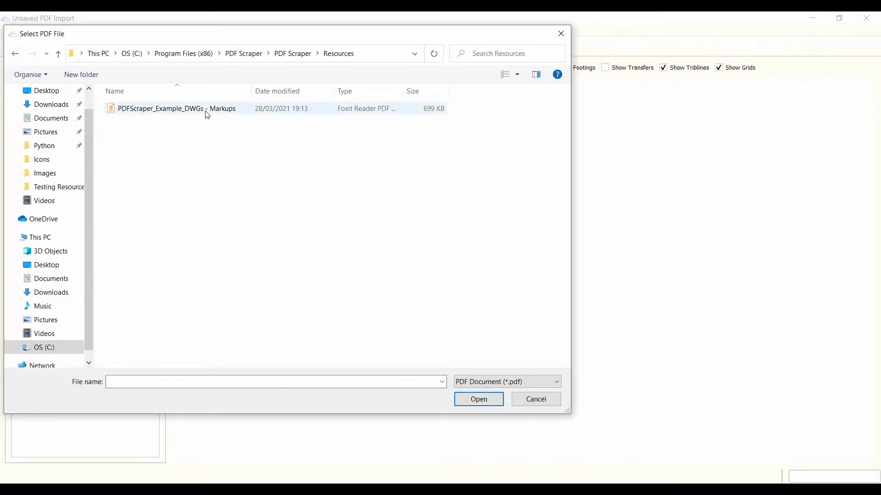
double_click(205, 113)
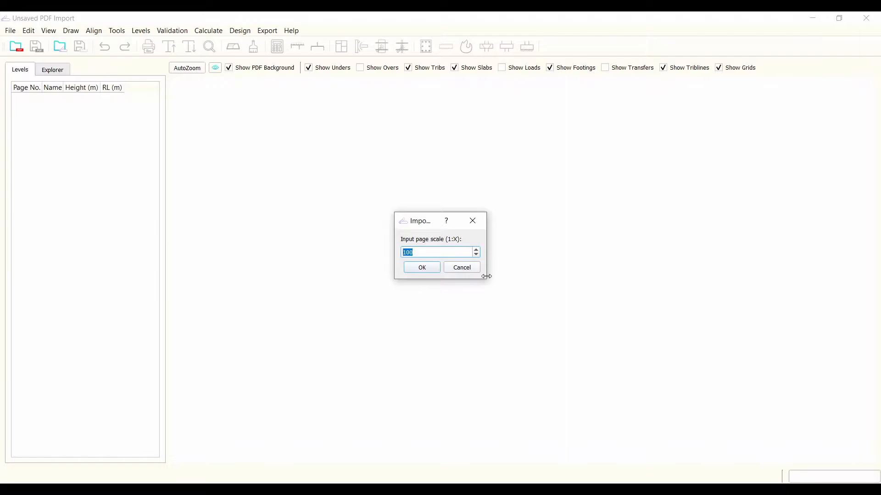
left_click(415, 268)
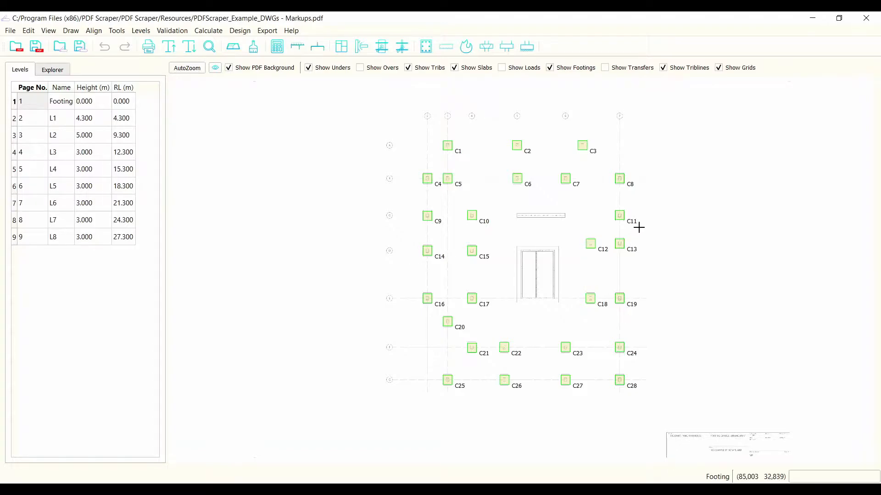
Examine the footings, columns and core walls on the Footing level against the PDF background
scroll(639, 228, "up", 6)
scroll(354, 187, "up", 1)
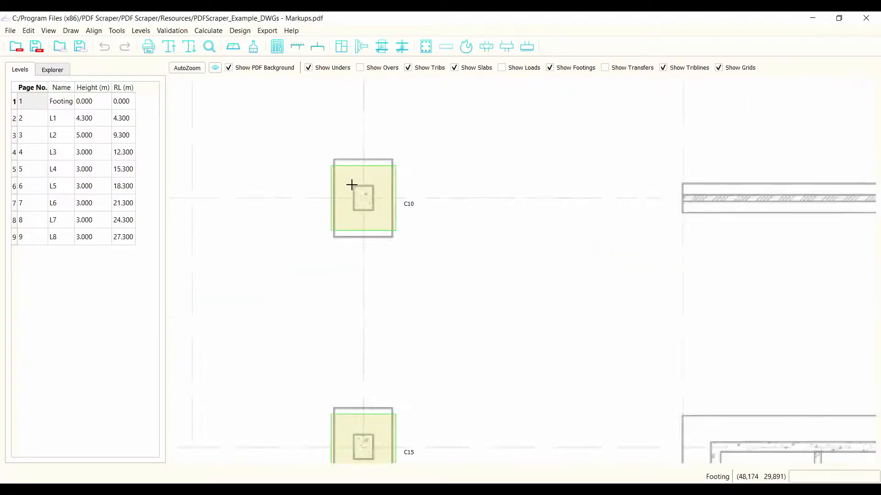
scroll(350, 183, "down", 1)
scroll(540, 344, "down", 3)
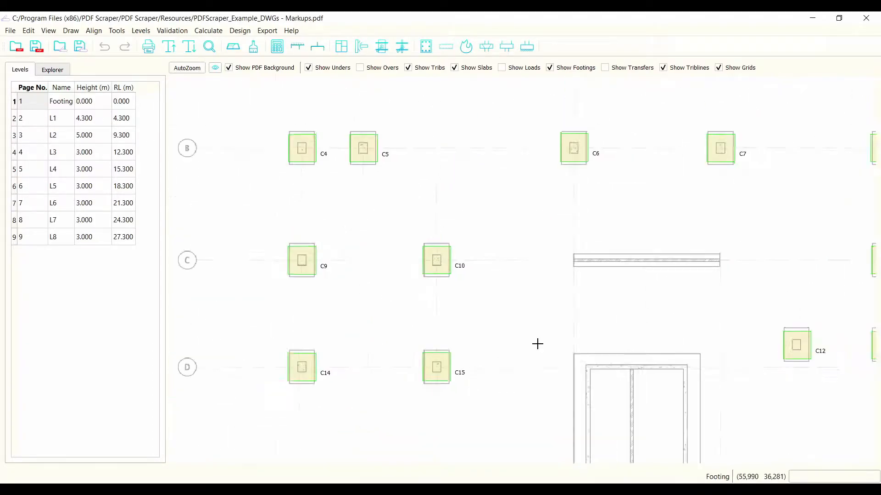
scroll(503, 242, "up", 1)
left_click_drag(571, 118, 204, 341)
left_click(724, 360)
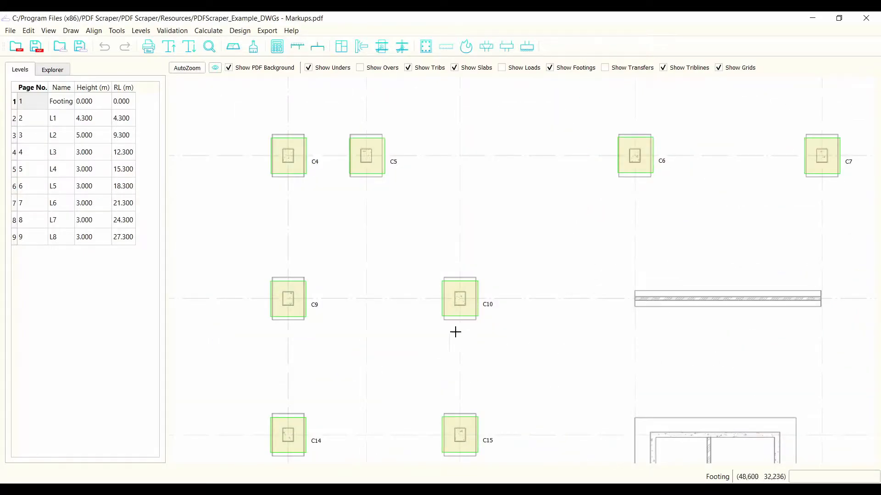
scroll(301, 220, "down", 3)
scroll(298, 343, "up", 1)
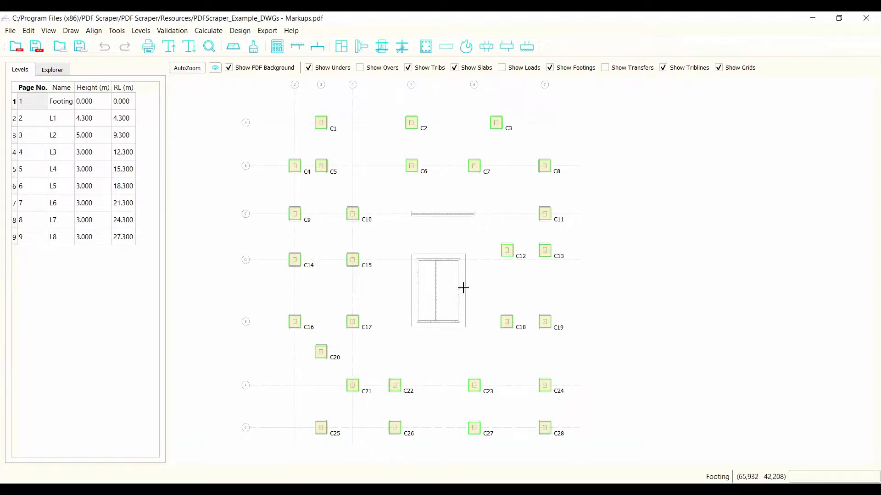
left_click_drag(472, 214, 376, 348)
scroll(400, 264, "down", 1)
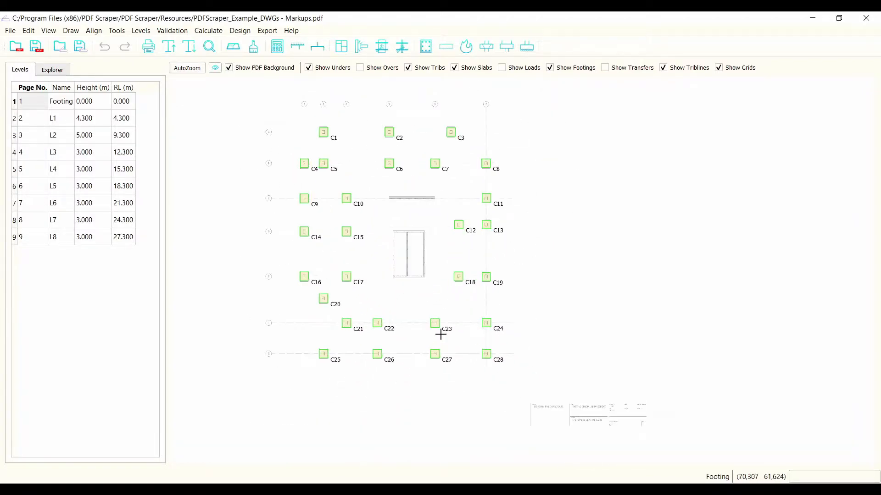
scroll(414, 230, "up", 3)
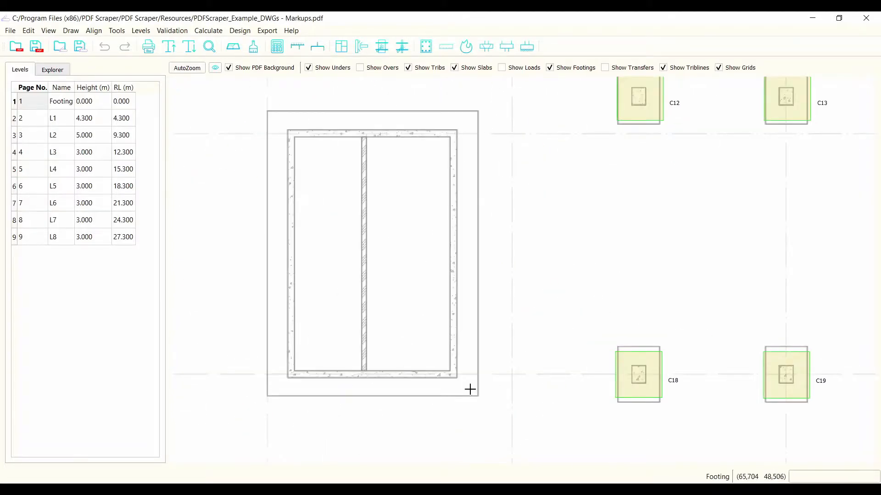
scroll(590, 348, "down", 4)
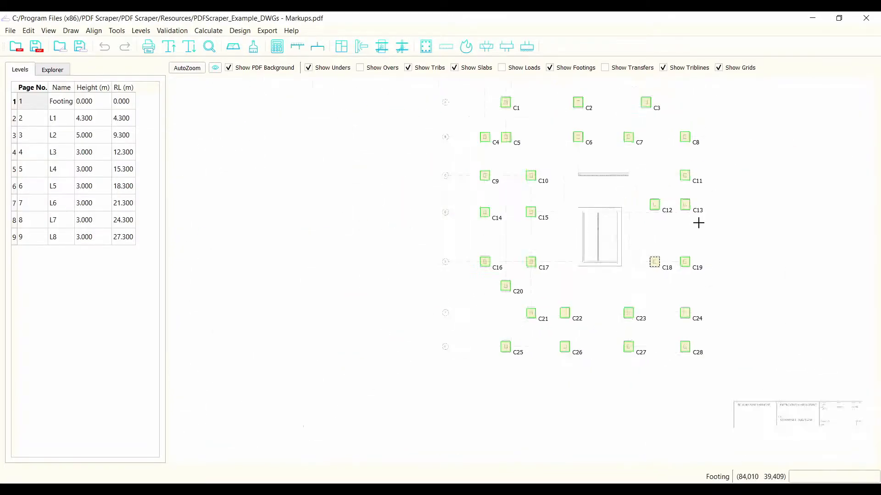
scroll(684, 218, "up", 3)
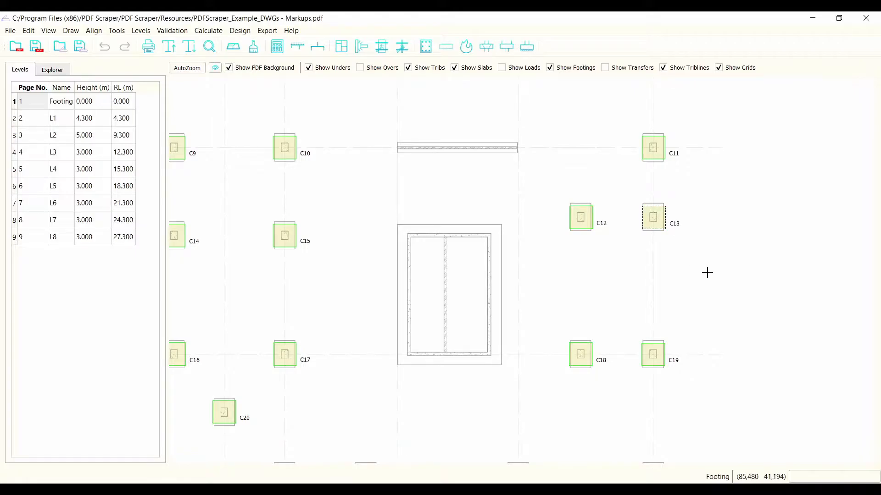
scroll(431, 243, "down", 3)
scroll(431, 243, "down", 1)
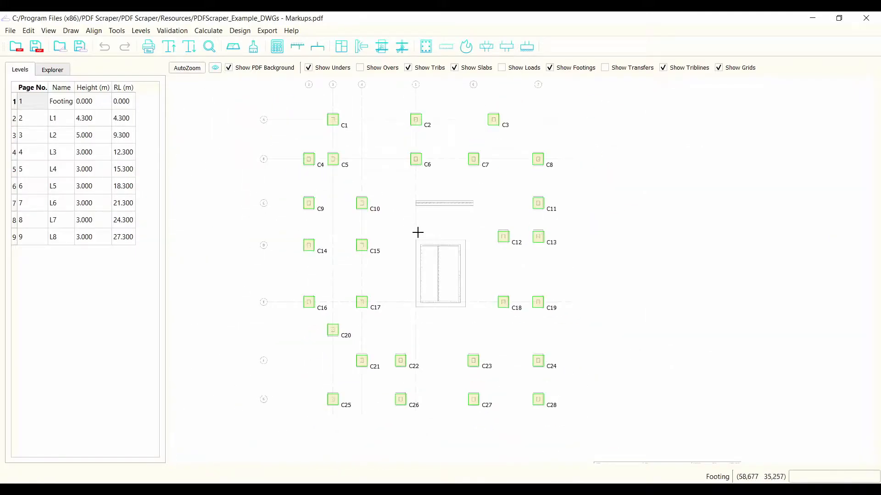
Hide the PDF background and view the imported geometry of each level from L1 up to L8
left_click(229, 68)
left_click_drag(658, 104, 243, 434)
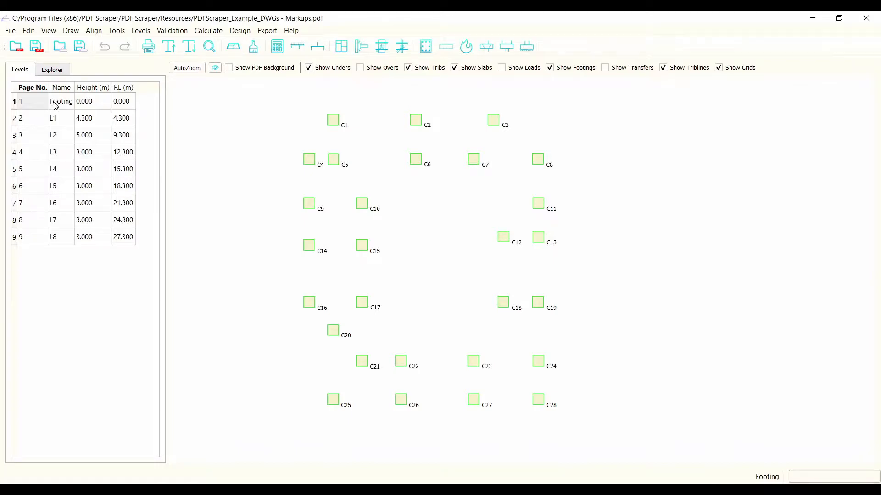
left_click(42, 123)
left_click(41, 137)
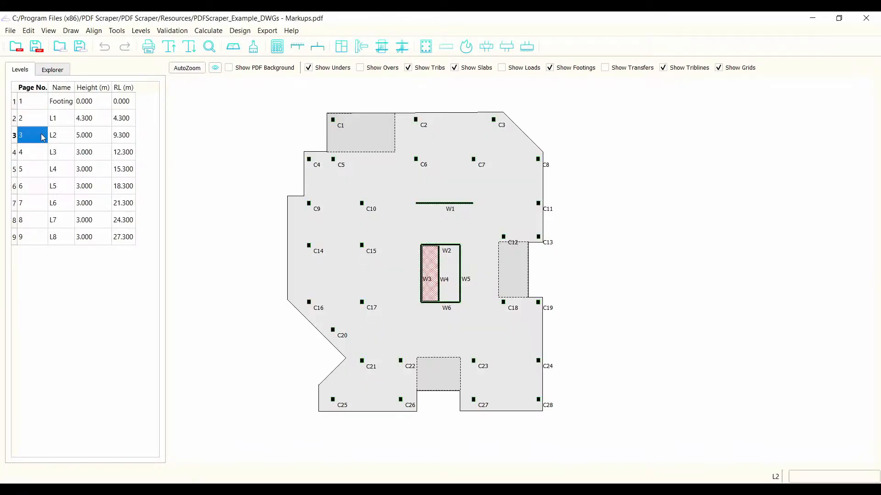
key("Down")
key("Down")
key("Down")
key("Down")
key("Down")
key("Down")
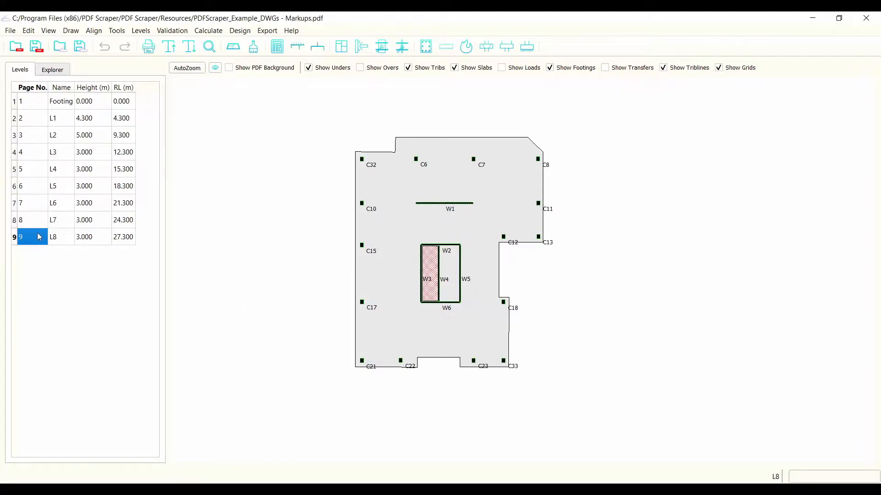
Set the height of level L6 to 5 m
left_click(65, 237)
left_click(63, 208)
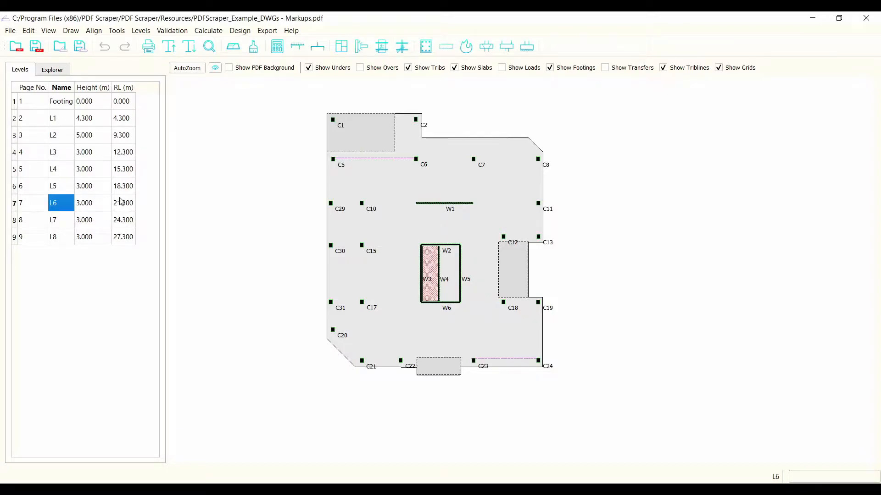
left_click(129, 204)
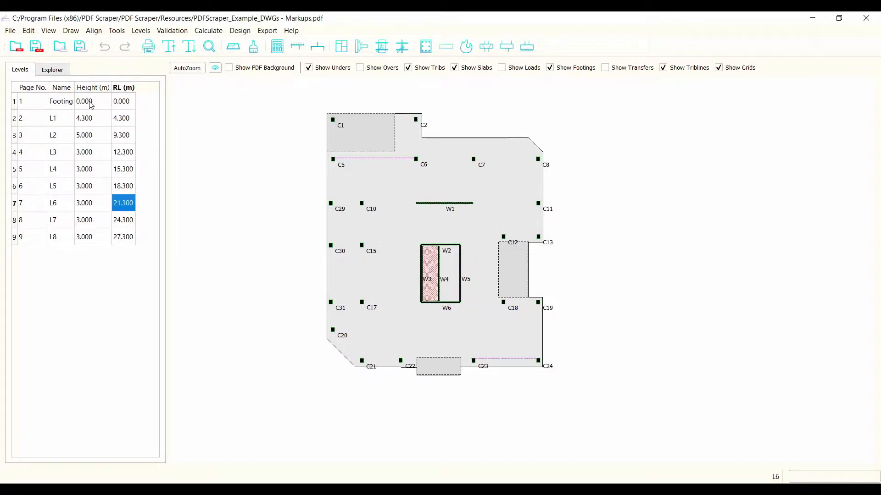
left_click(93, 209)
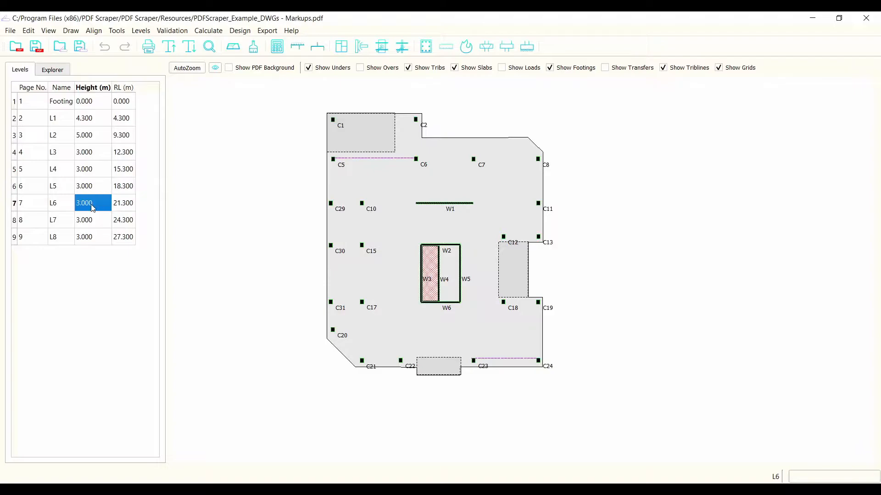
double_click(97, 204)
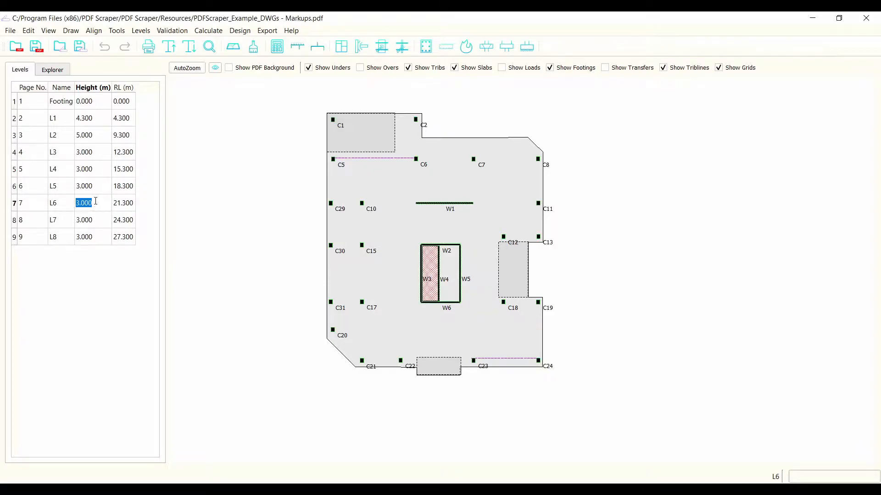
type("5")
left_click(101, 176)
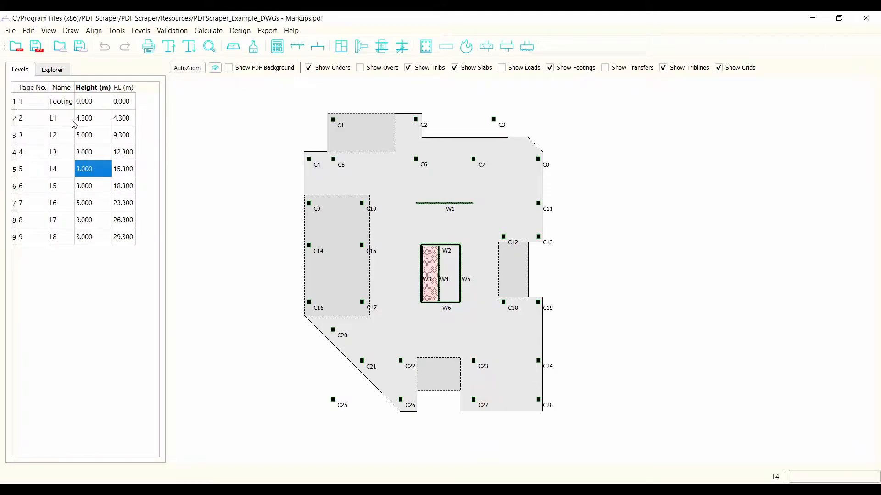
Return to the Footing level, show the PDF background again and inspect the footings against it
left_click(47, 102)
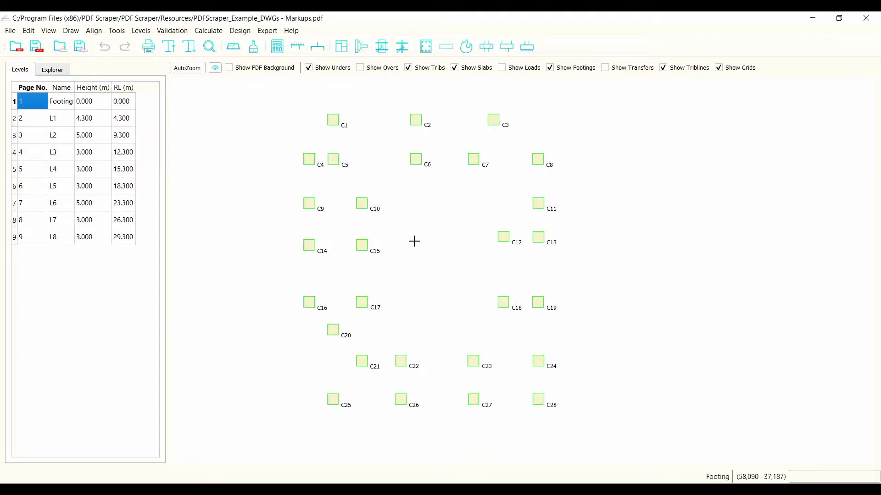
left_click(229, 67)
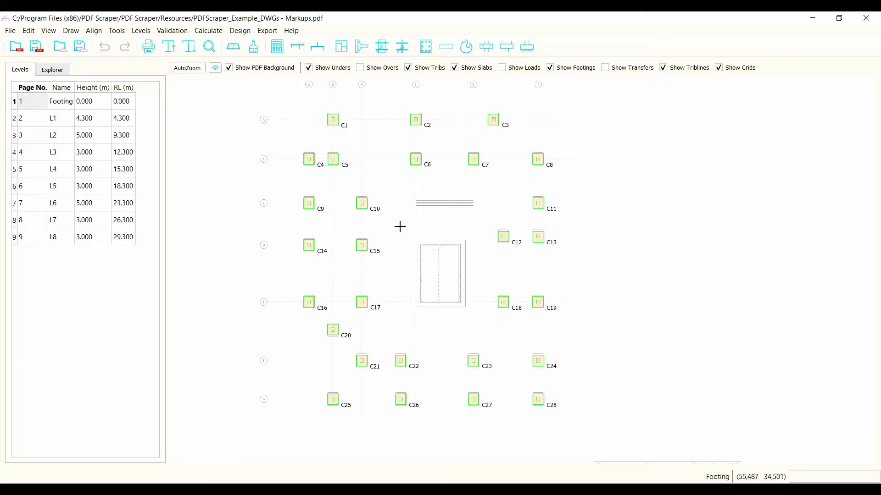
scroll(338, 205, "up", 6)
scroll(342, 205, "down", 8)
scroll(330, 142, "up", 1)
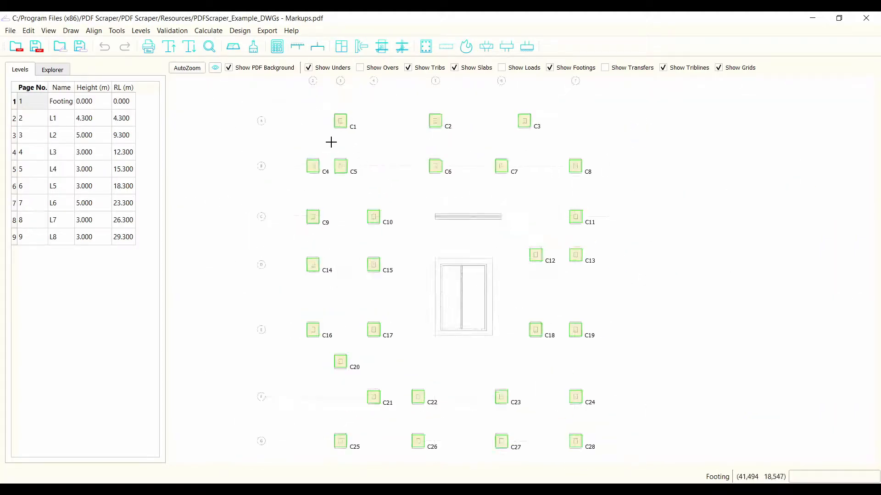
scroll(330, 143, "up", 2)
scroll(357, 205, "down", 2)
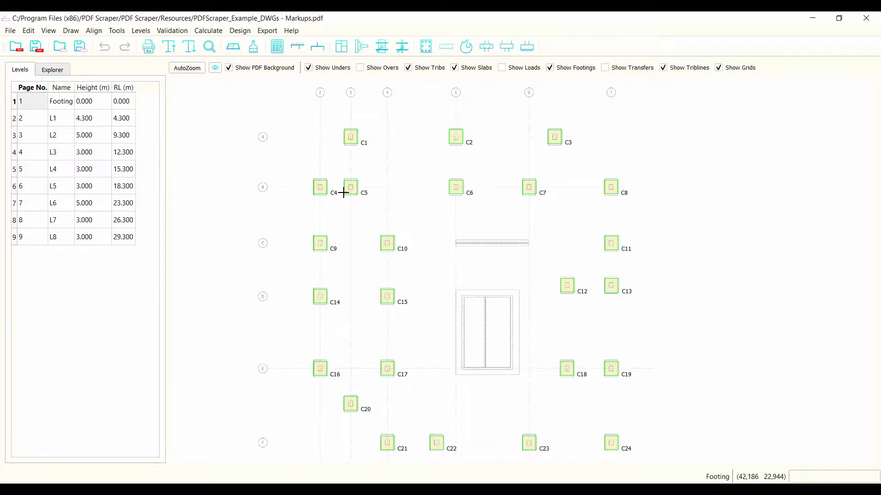
Show the overs on the Footing level, examine the columns and walls above, and hide the overs again
left_click(359, 69)
scroll(398, 224, "up", 1)
scroll(387, 134, "down", 1)
scroll(344, 108, "up", 4)
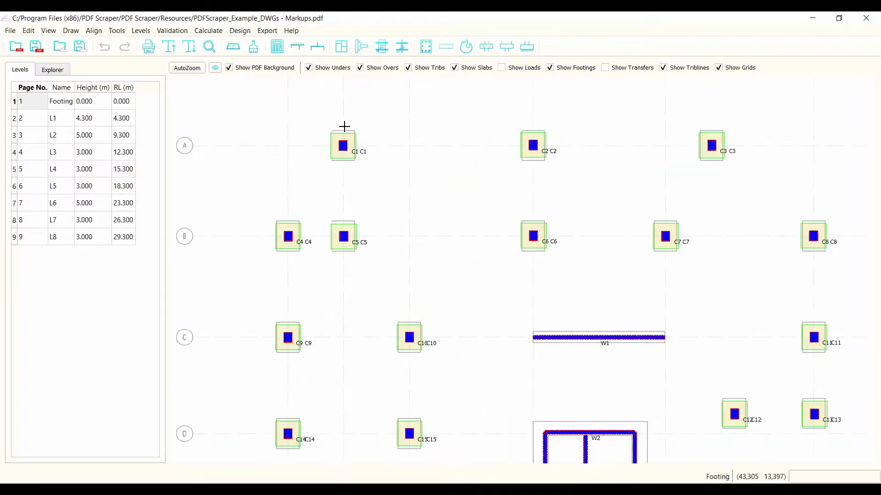
scroll(340, 145, "down", 3)
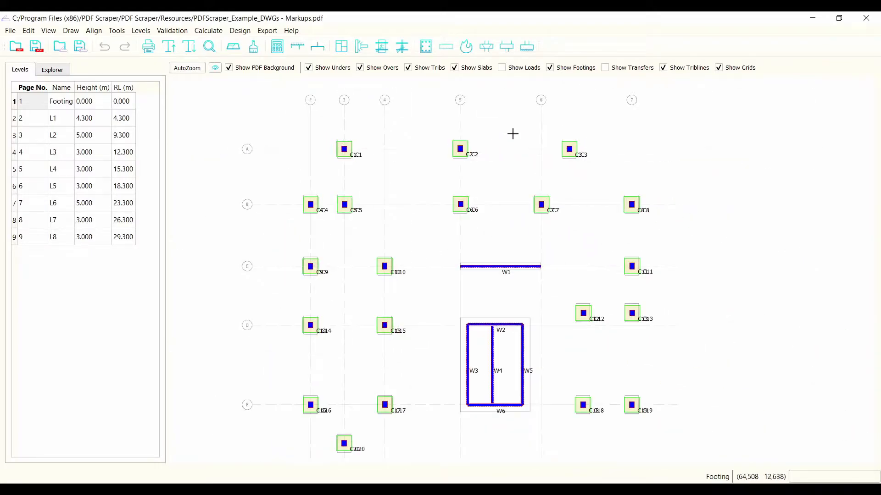
scroll(609, 248, "down", 3)
scroll(501, 229, "up", 3)
scroll(528, 227, "up", 2)
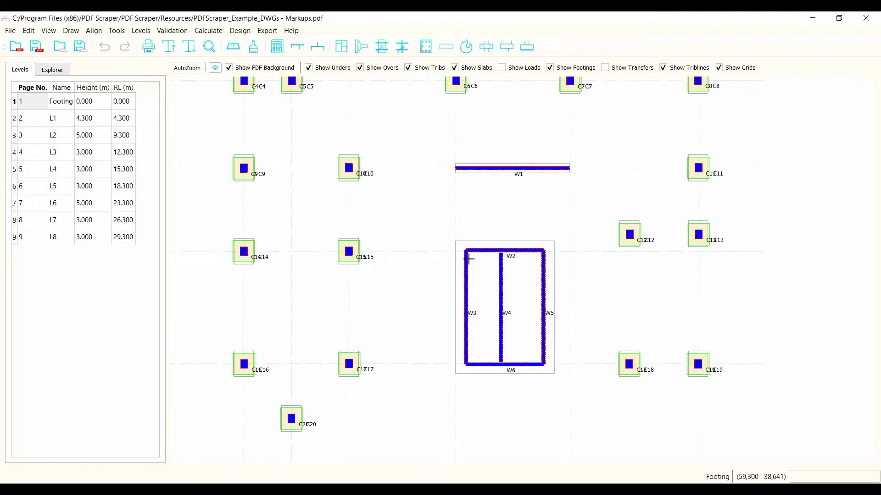
scroll(411, 163, "down", 2)
scroll(412, 246, "down", 2)
scroll(400, 177, "up", 2)
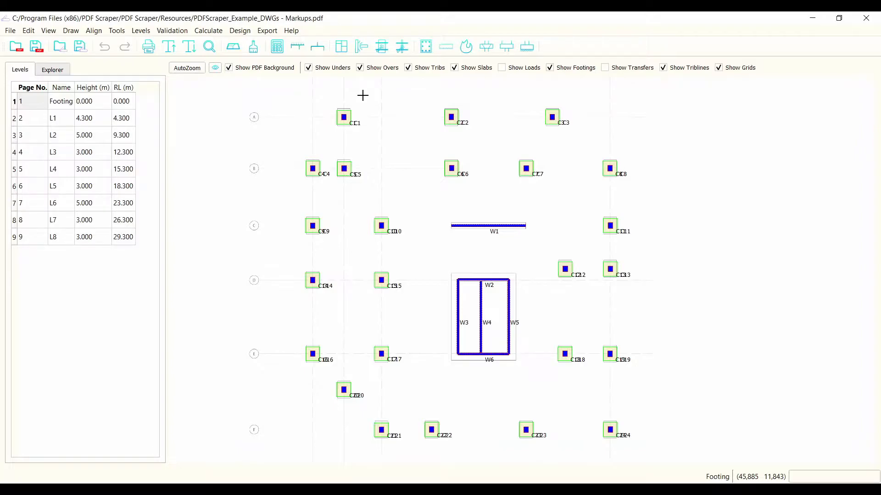
left_click(361, 68)
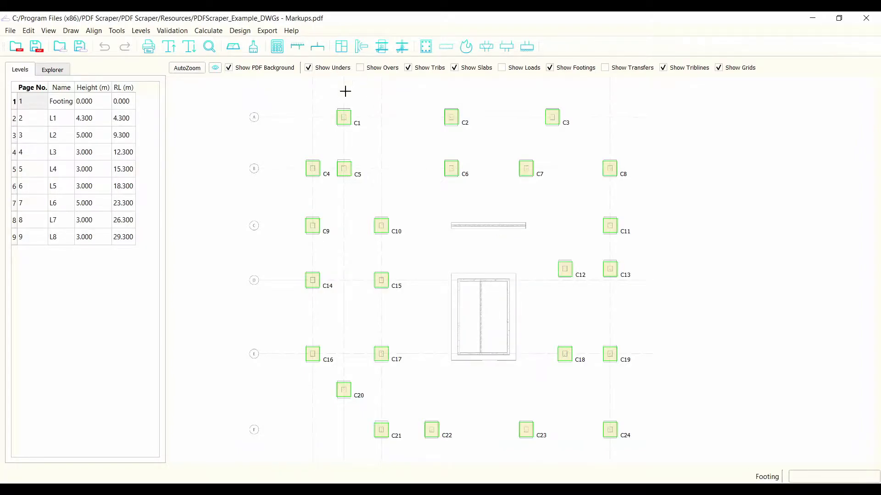
Open level L1 and inspect its slab, columns and walls, selecting column C1 and clearing the selection
left_click(48, 120)
scroll(358, 228, "up", 2)
scroll(379, 128, "down", 3)
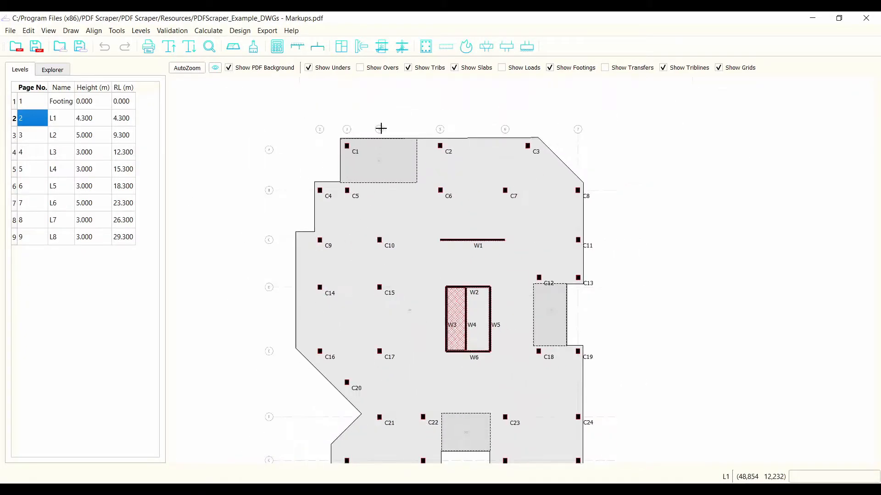
scroll(337, 168, "up", 4)
left_click(322, 163)
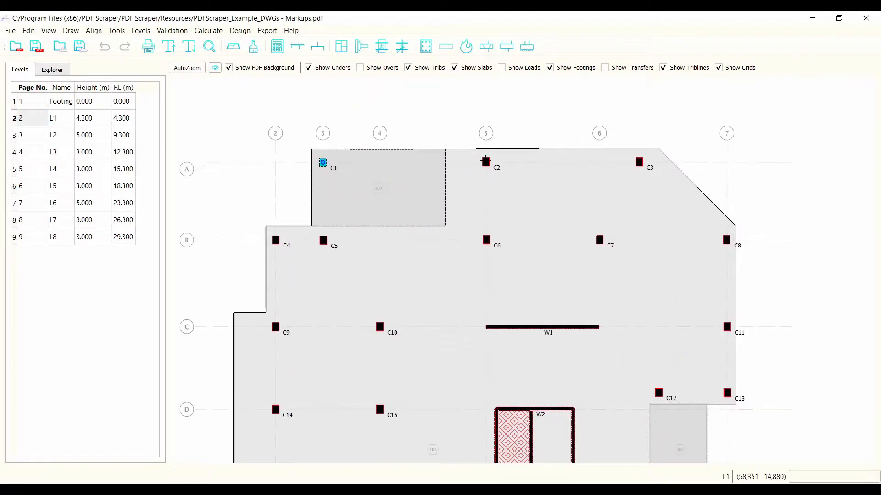
left_click(418, 110)
scroll(303, 211, "down", 2)
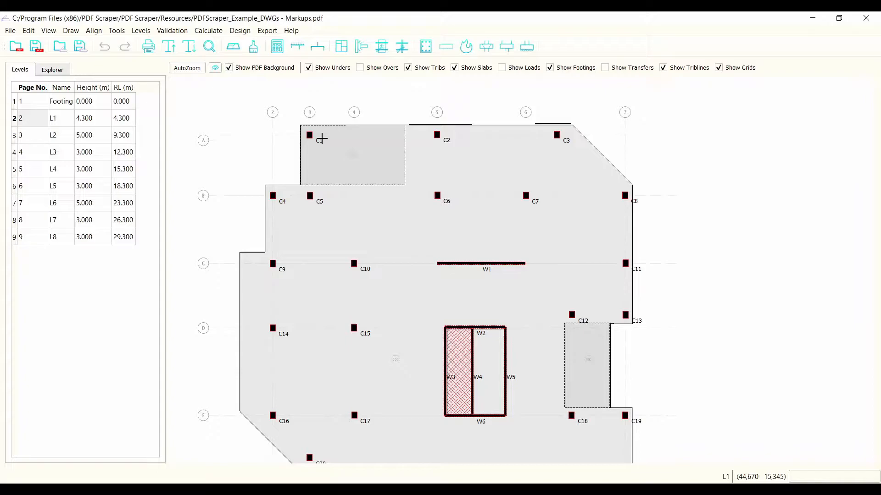
scroll(322, 138, "up", 1)
left_click(291, 30)
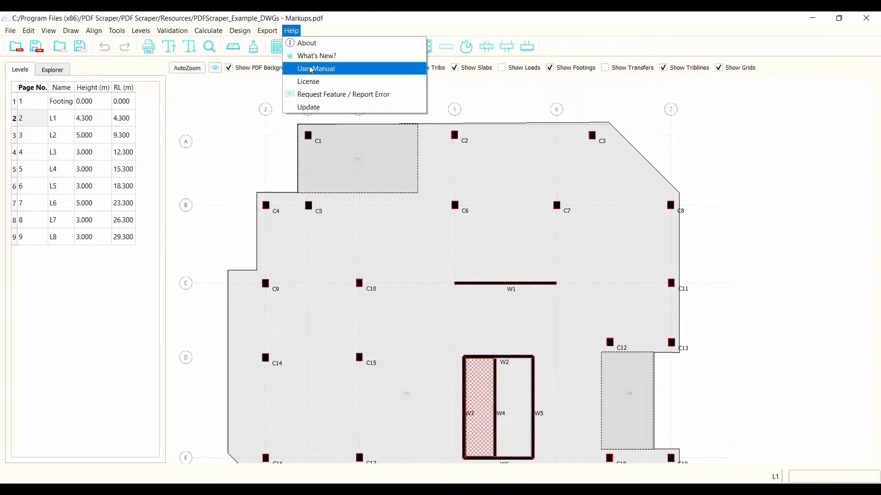
left_click(262, 120)
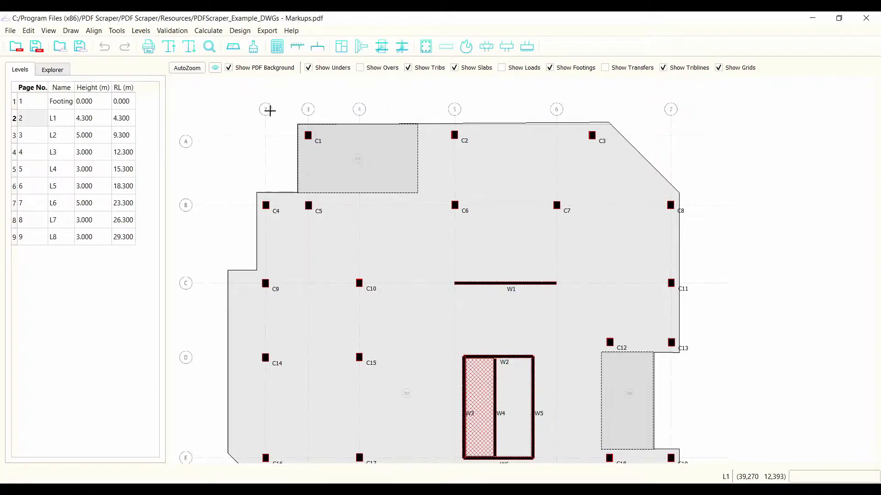
Try to rename the chain of column C1 on level L1 as C2
scroll(270, 111, "down", 1)
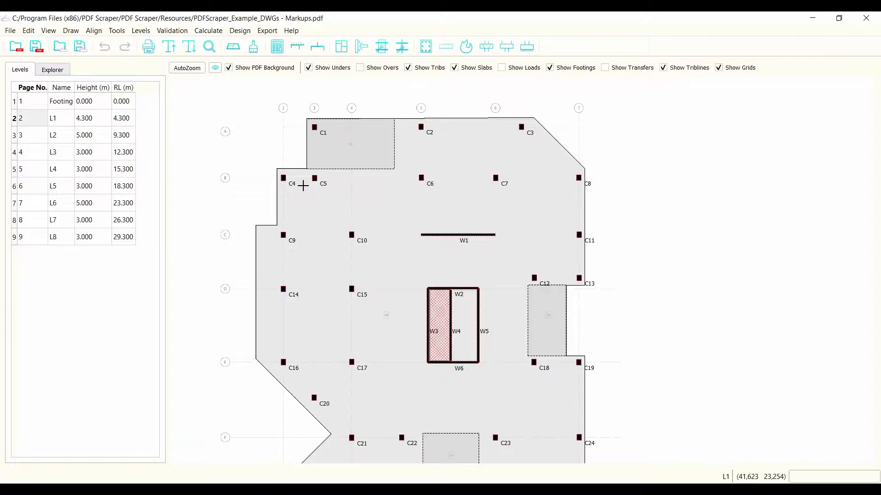
scroll(309, 134, "up", 2)
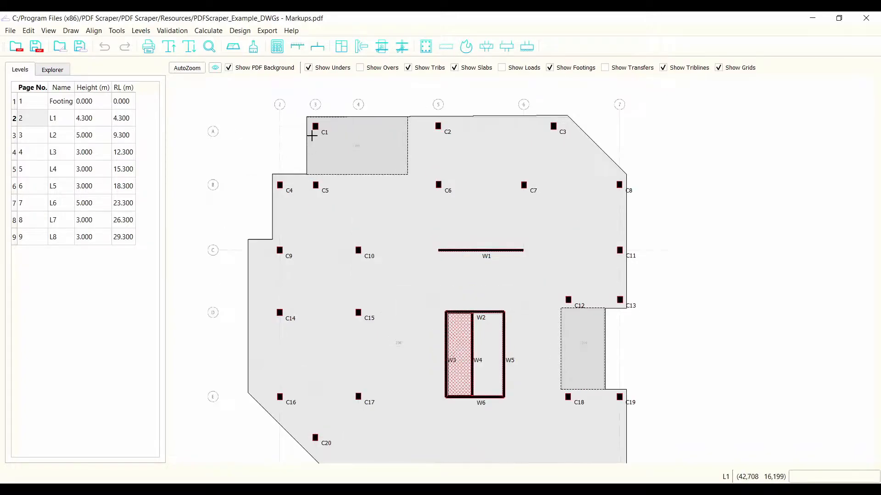
right_click(319, 120)
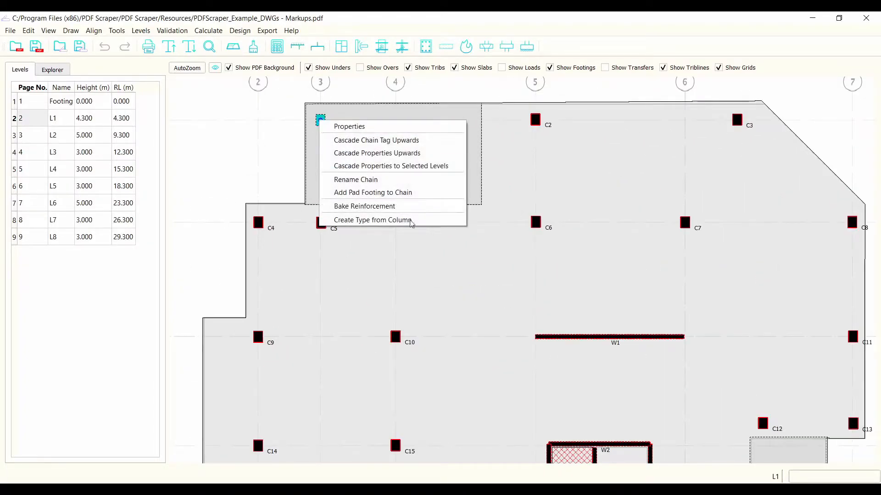
left_click(364, 179)
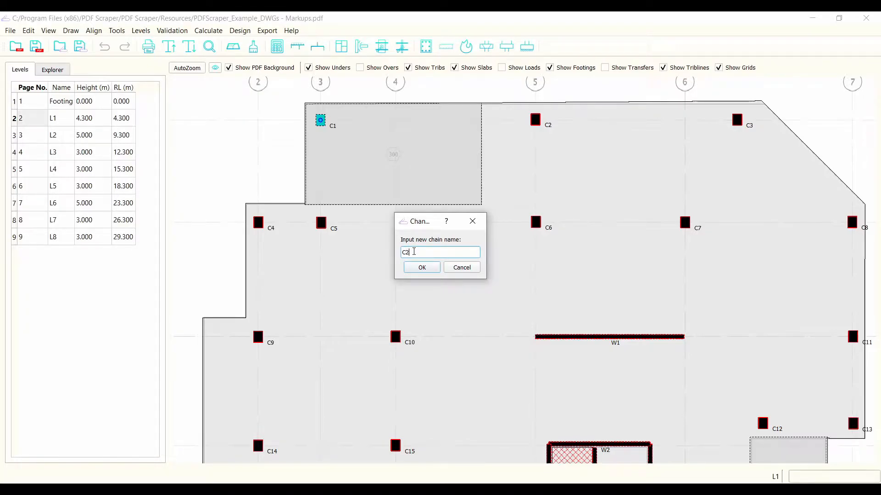
key("Return")
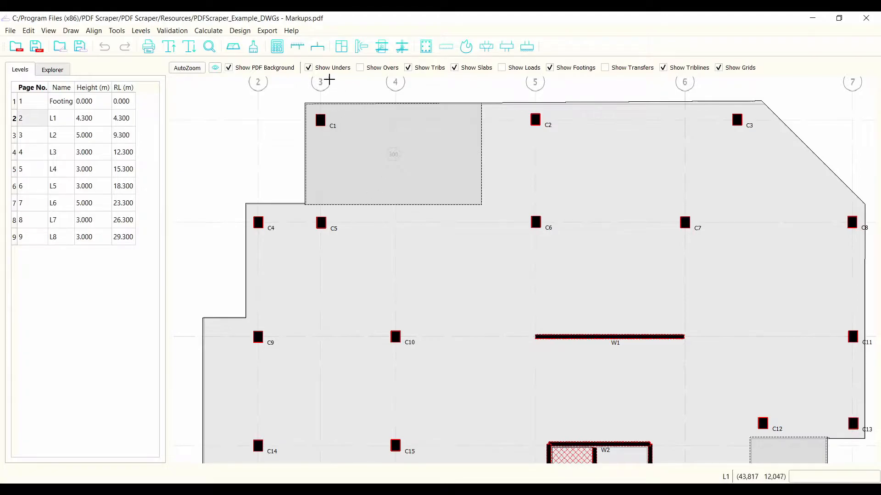
Inspect the rest of level L1, including the lower columns, the core walls and the hatched void between W3 and W4
scroll(305, 196, "down", 2)
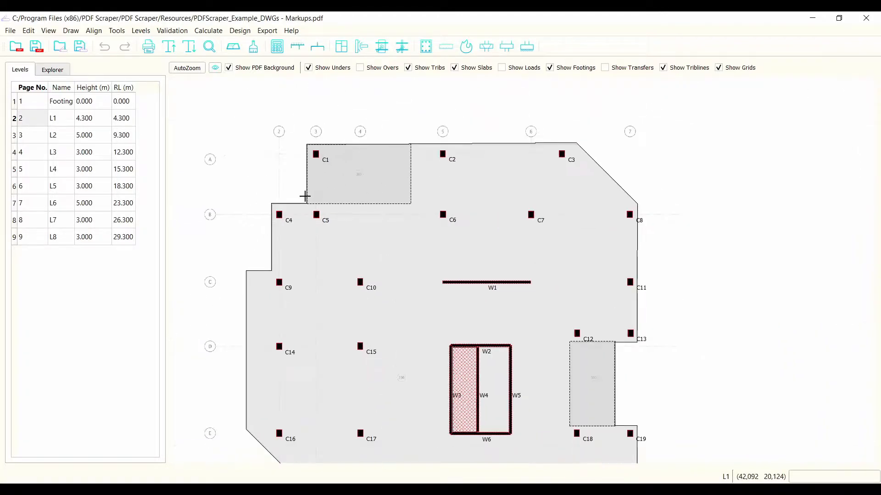
scroll(305, 196, "down", 2)
scroll(393, 371, "up", 1)
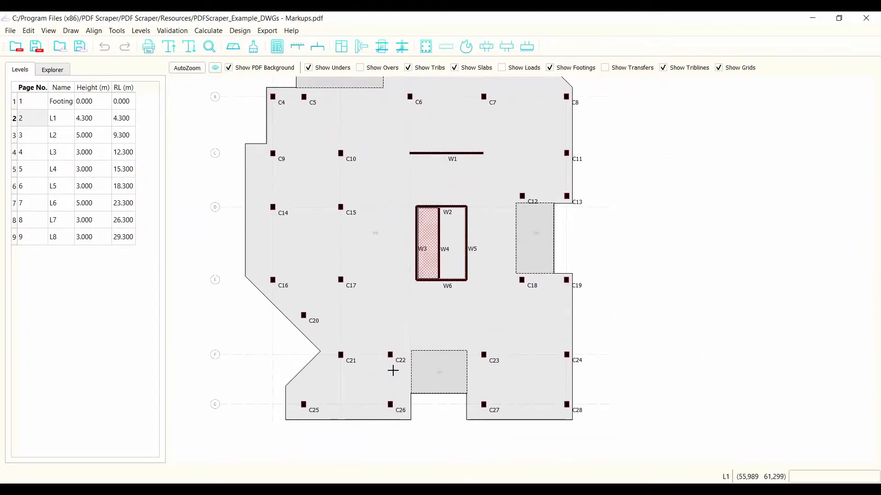
scroll(381, 219, "down", 2)
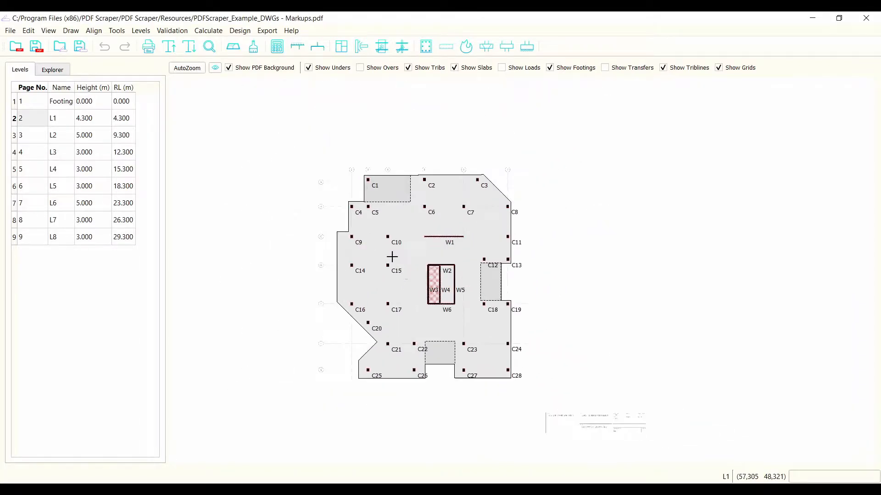
scroll(404, 252, "up", 3)
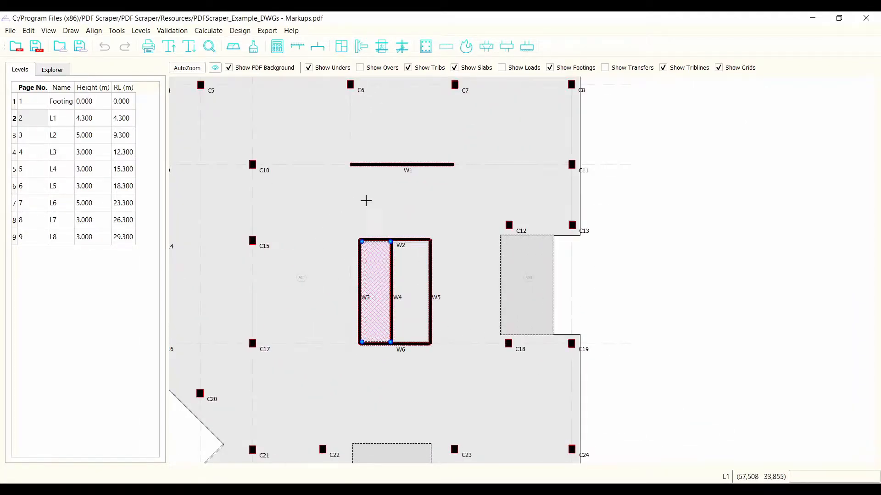
scroll(670, 349, "down", 2)
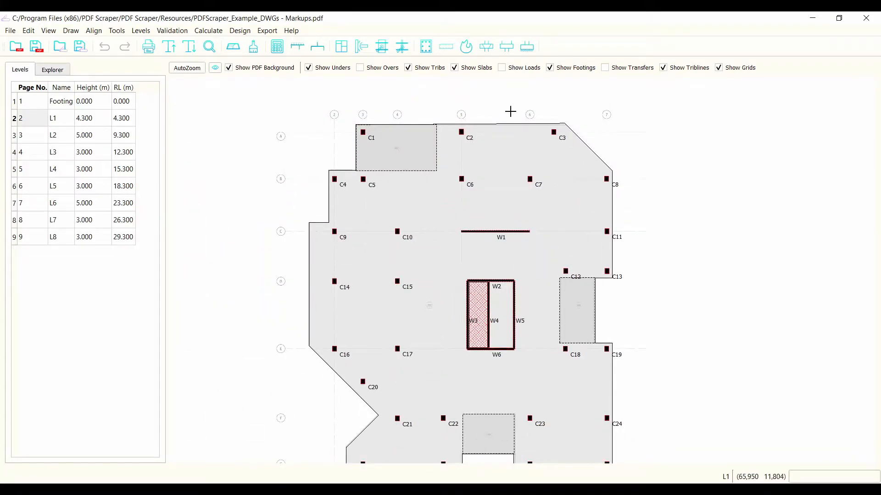
Show the loads on level L1, select the load area around the slab and clear the selection
left_click(503, 68)
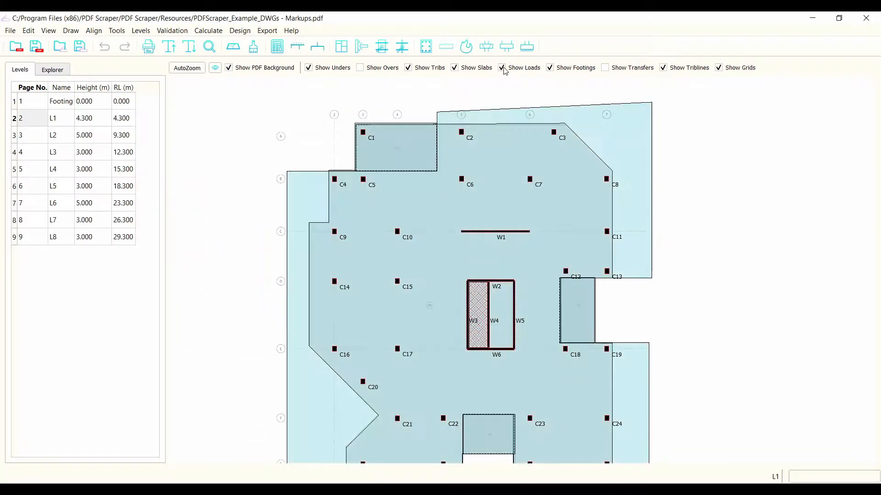
scroll(315, 208, "up", 2)
scroll(298, 206, "down", 1)
left_click(297, 201)
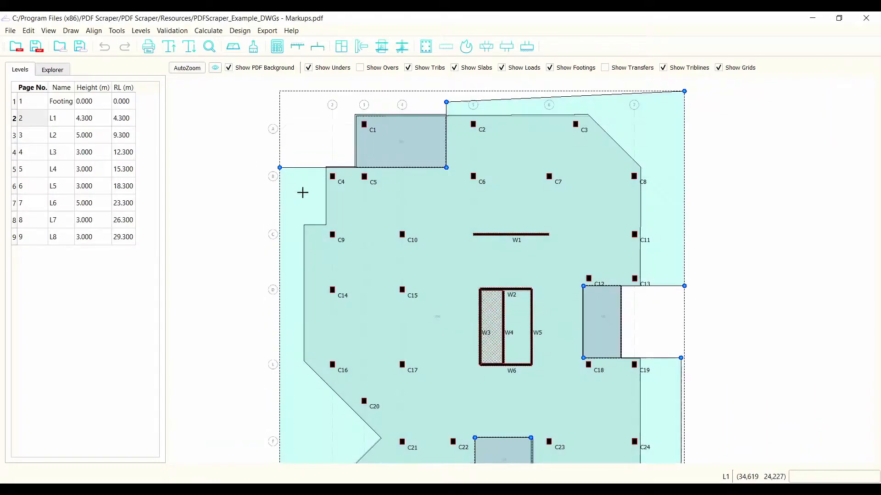
left_click(803, 235)
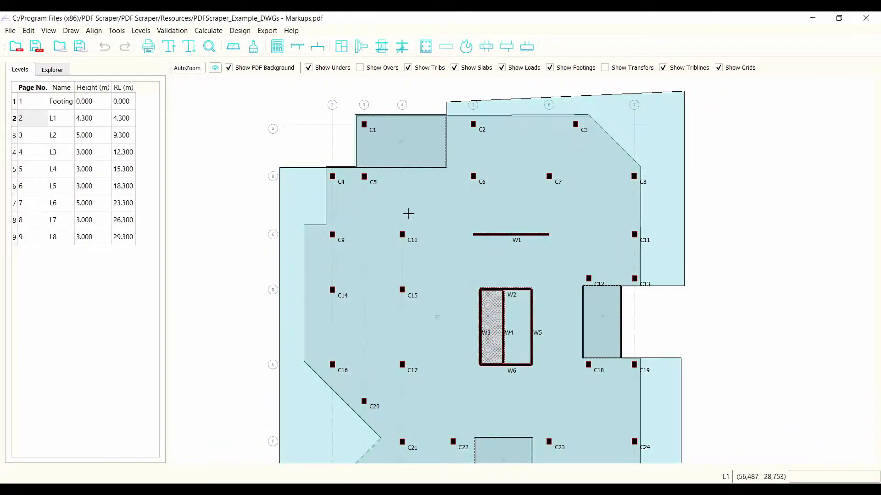
Open level L6 and inspect the load area and the beam line between columns C5 and C6
left_click(32, 135)
left_click(32, 203)
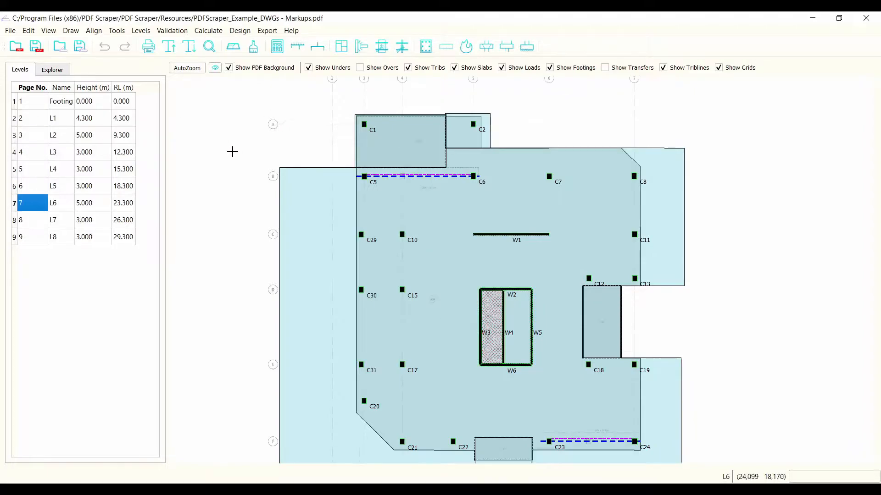
scroll(418, 171, "up", 3)
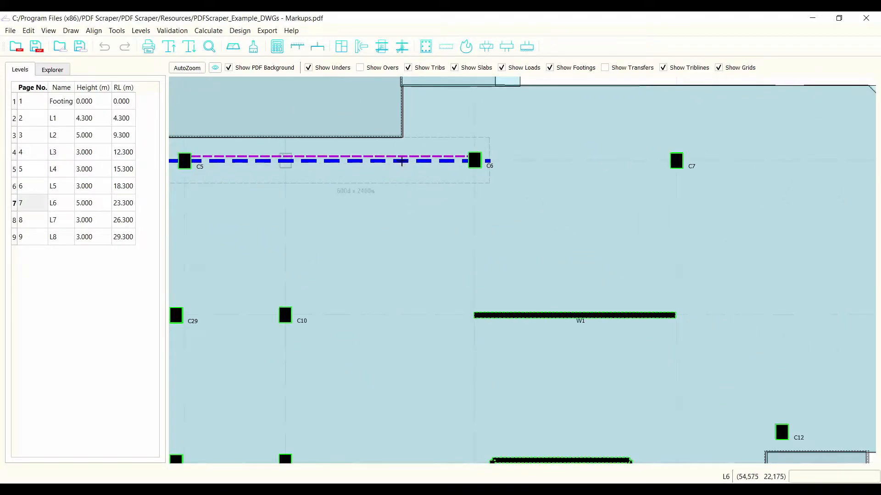
scroll(364, 181, "down", 3)
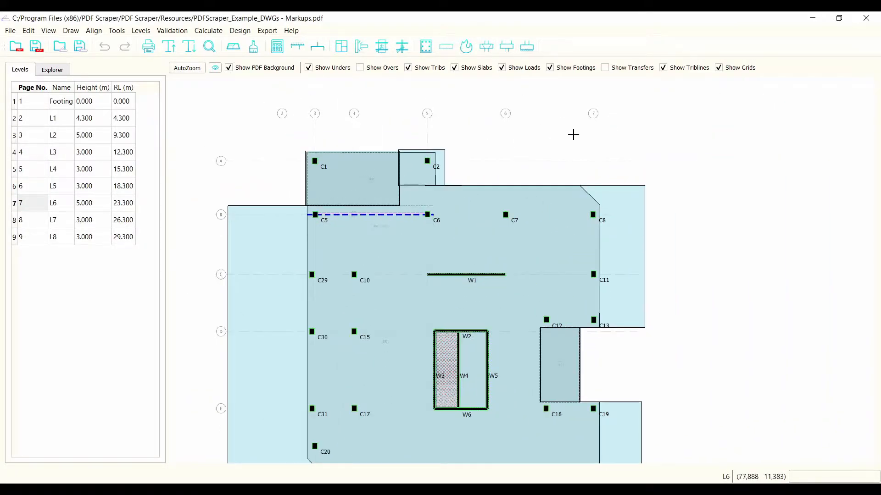
Hide the loads, show the transfers on level L6 and examine the transfer beam between columns C5 and C6
left_click(501, 69)
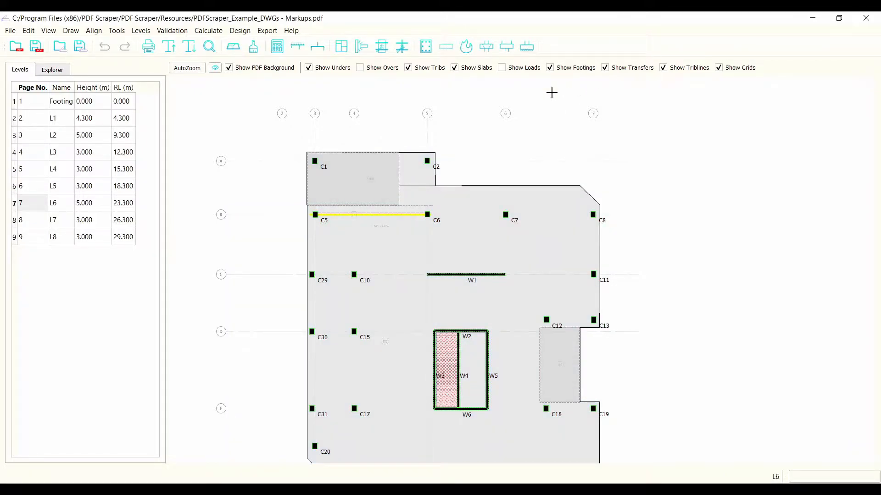
scroll(382, 236, "up", 3)
scroll(271, 240, "down", 2)
scroll(423, 237, "up", 3)
scroll(546, 256, "down", 2)
scroll(692, 285, "up", 2)
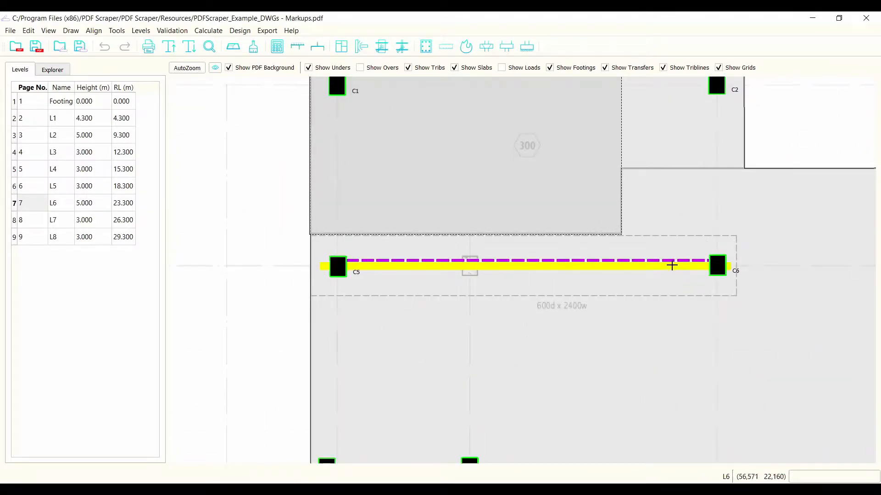
scroll(393, 232, "down", 4)
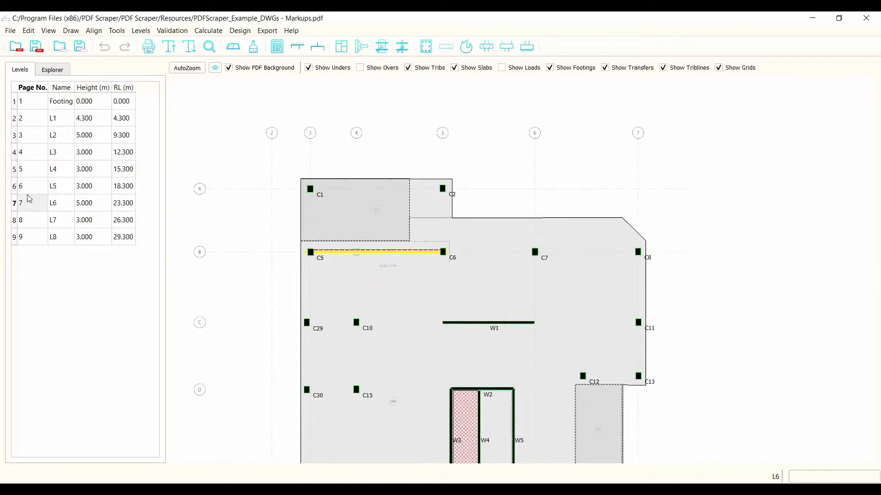
Open level L4, inspect the transfer slab around columns C9 to C17, and hide the transfers
left_click(31, 193)
key("Up")
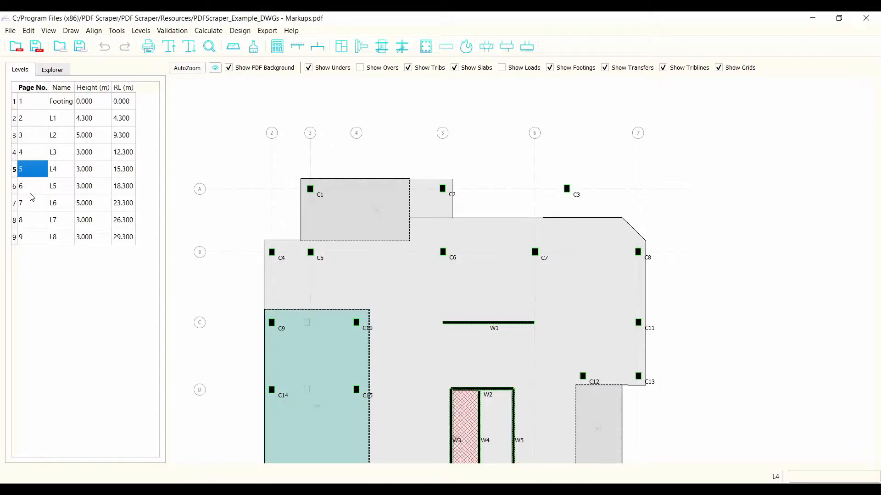
scroll(610, 192, "down", 2)
scroll(470, 312, "up", 4)
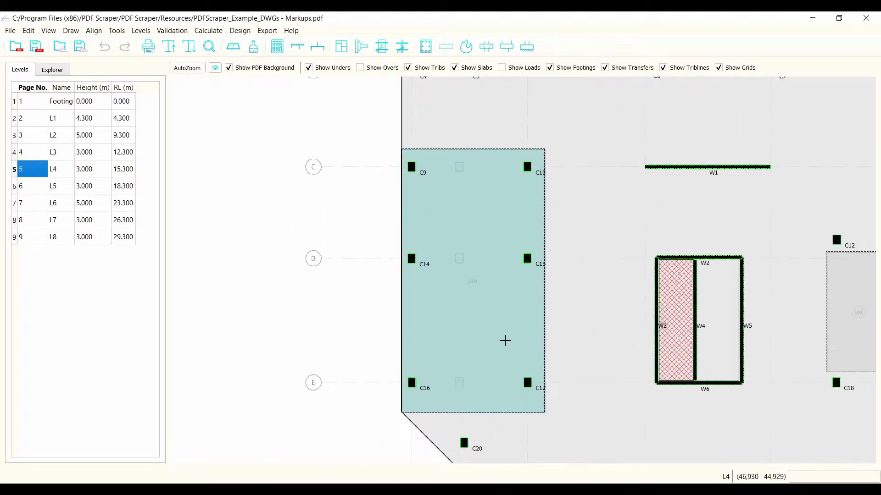
left_click(491, 339)
scroll(373, 300, "down", 4)
left_click(284, 250)
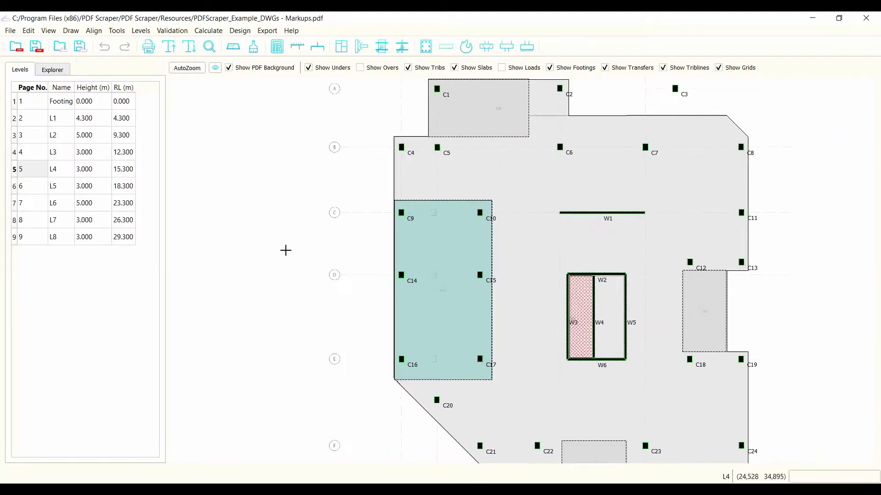
scroll(279, 258, "down", 3)
scroll(664, 291, "up", 3)
scroll(664, 291, "down", 1)
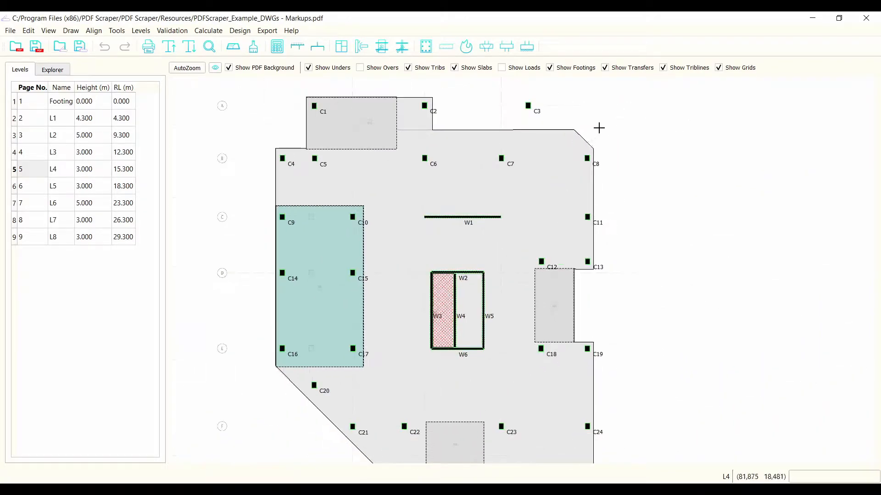
left_click(605, 68)
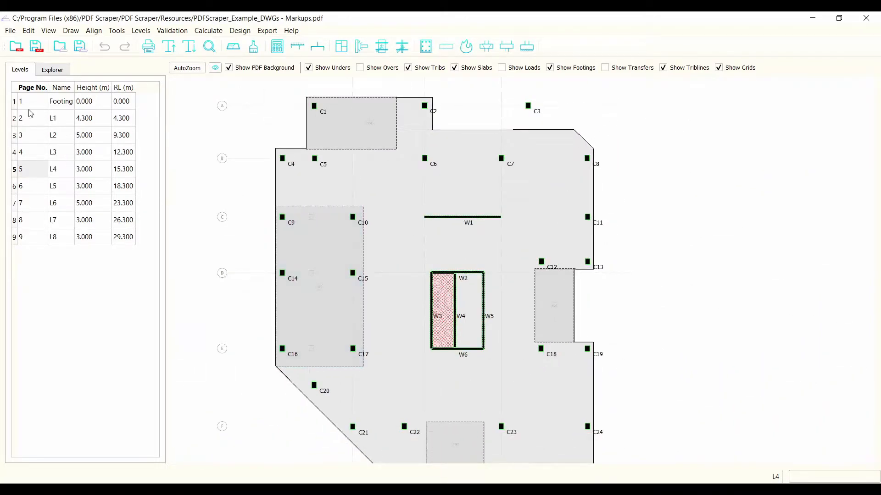
Return to level L1, view the main slab's properties and close them without changes
left_click(39, 122)
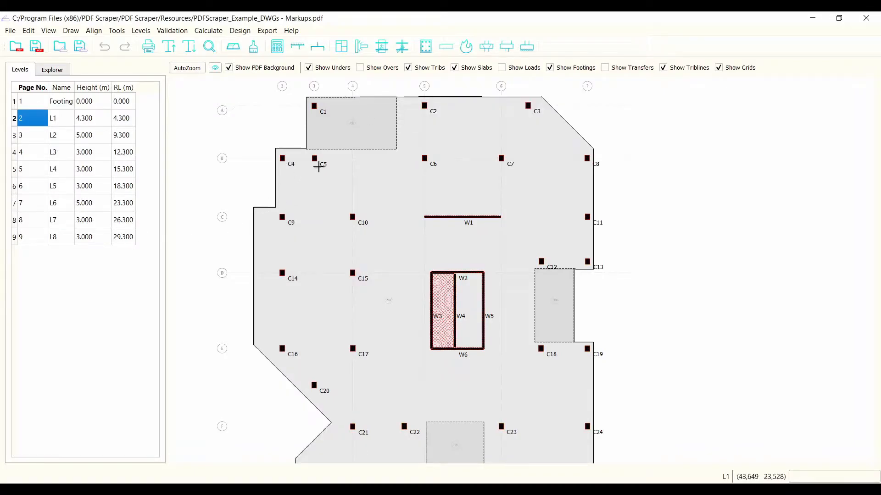
right_click(335, 181)
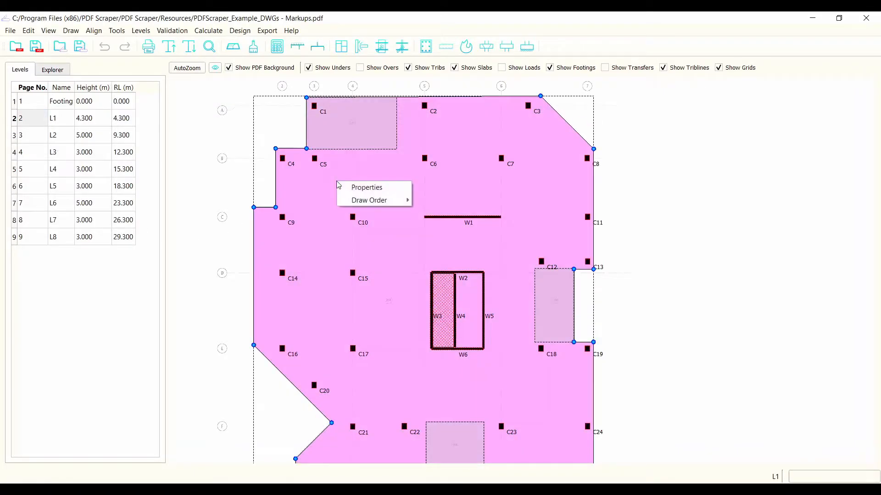
left_click(364, 187)
left_click(436, 228)
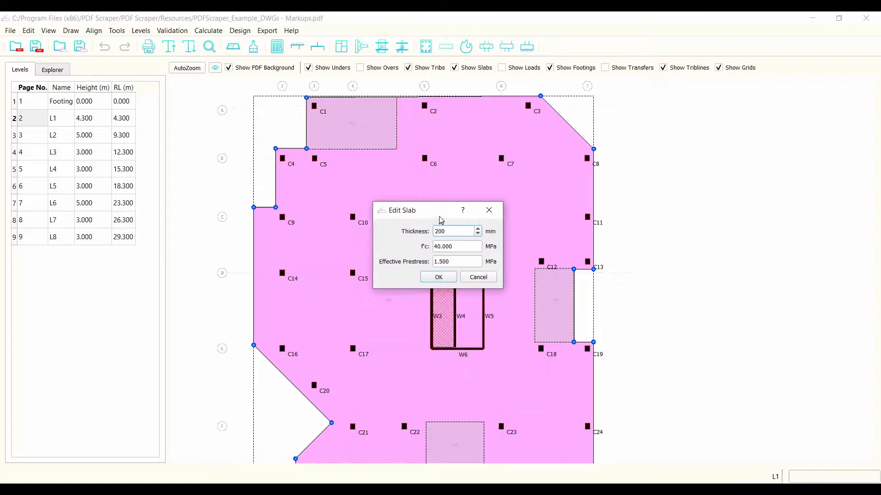
left_click(490, 207)
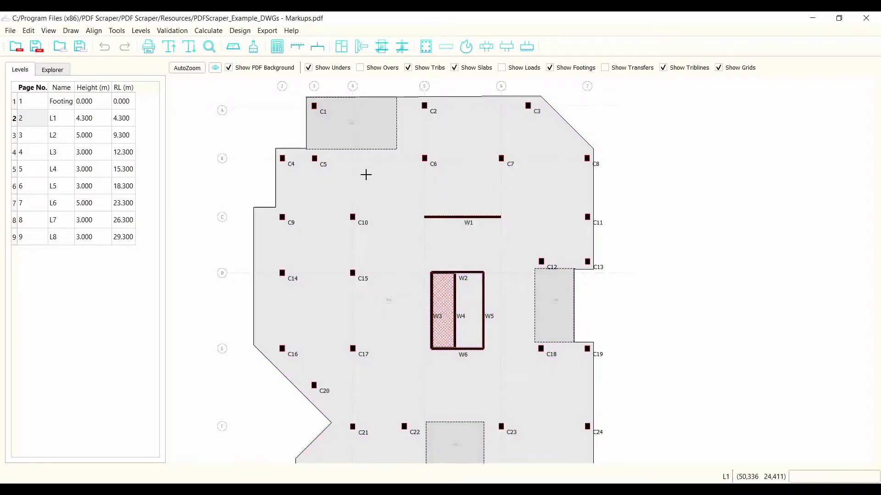
Reopen the L1 slab properties to review thickness, f'c and effective prestress, close them and deselect the slab
double_click(366, 175)
left_click_drag(418, 208, 357, 198)
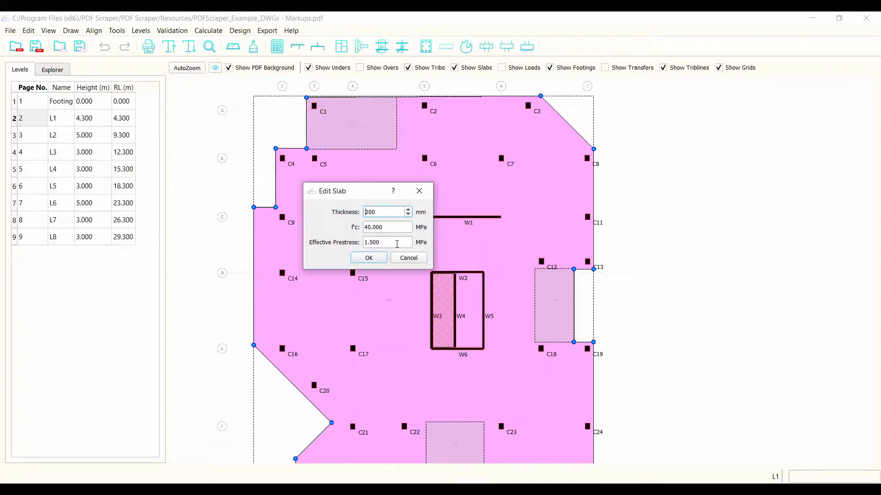
left_click(418, 190)
left_click(609, 204)
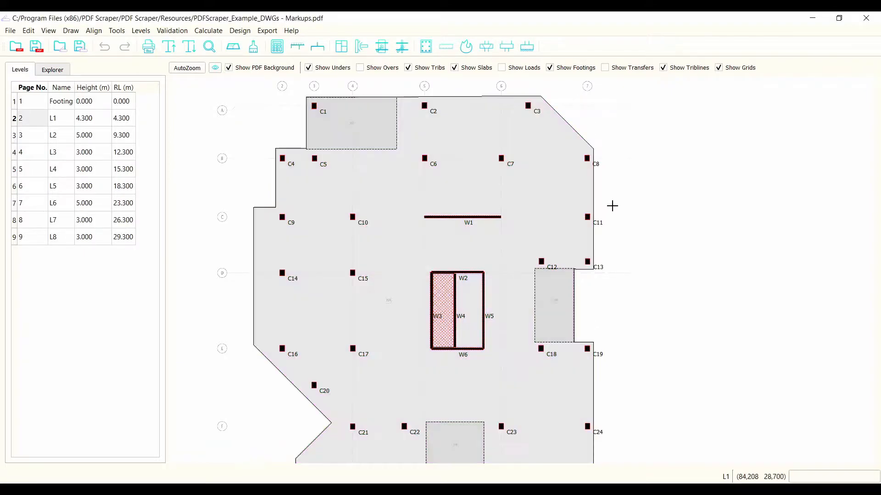
View the properties of column C6 on level L1, close them without changes and select the main slab
scroll(413, 169, "up", 5)
double_click(450, 118)
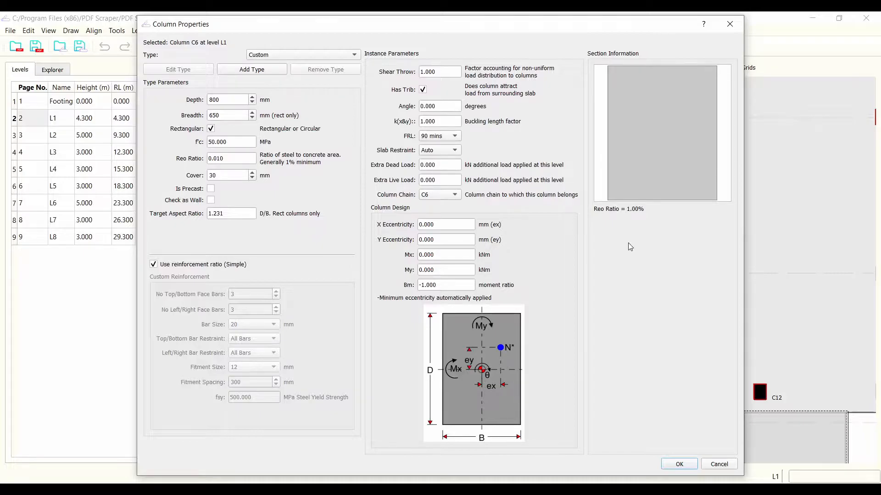
left_click(729, 23)
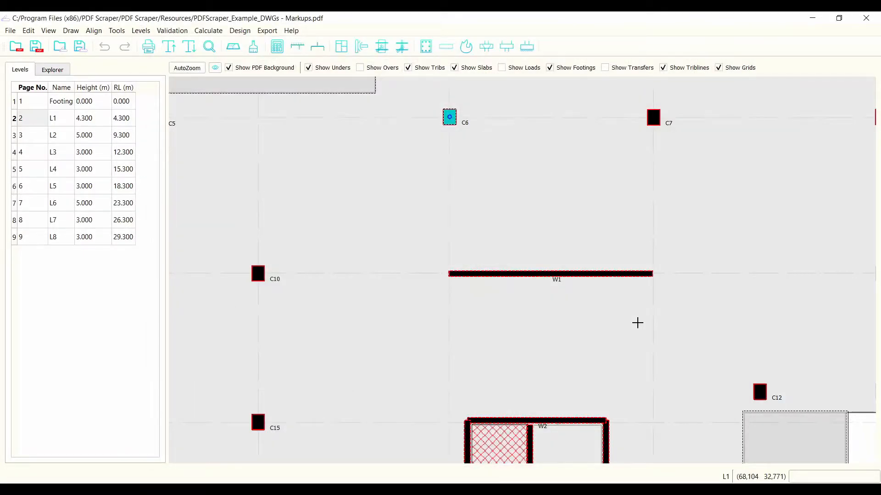
scroll(557, 355, "down", 6)
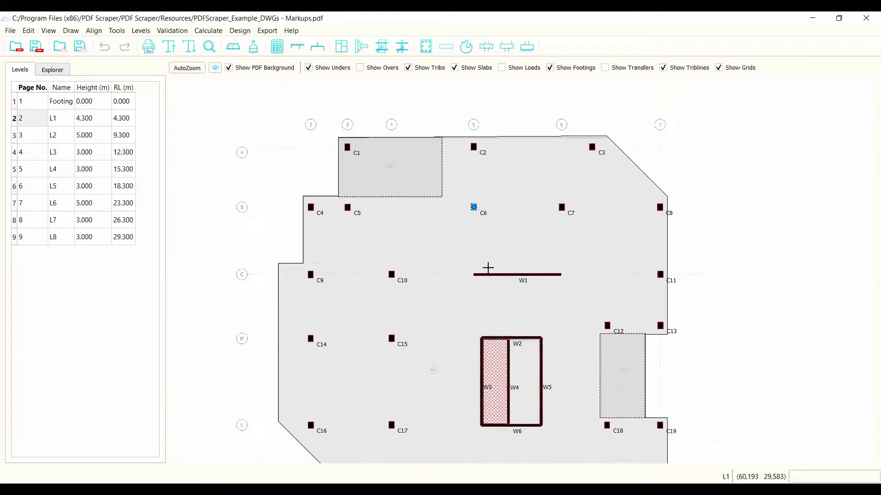
scroll(398, 272, "up", 2)
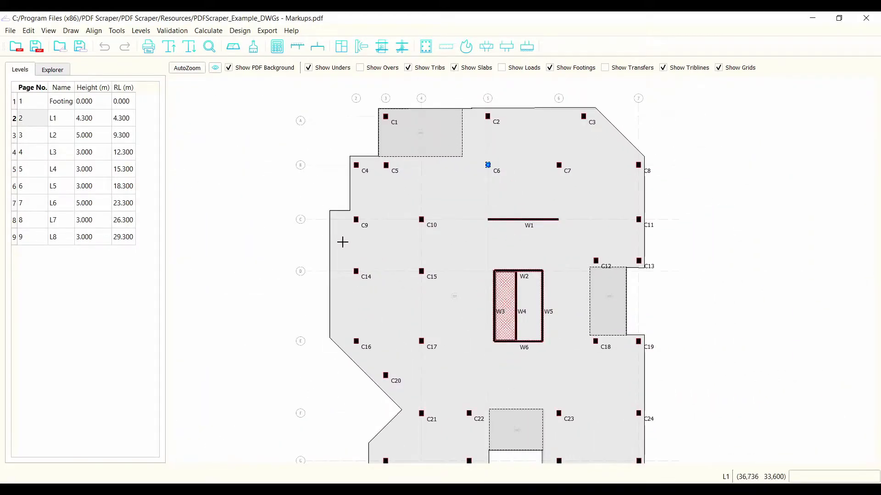
left_click(342, 242)
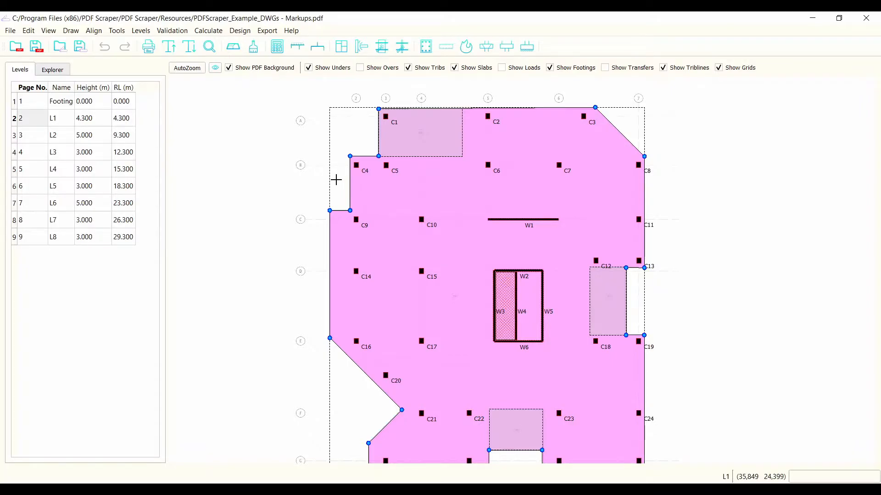
Move the main slab's corner vertices near column C9, restore the original outline and deselect the slab
scroll(338, 188, "up", 2)
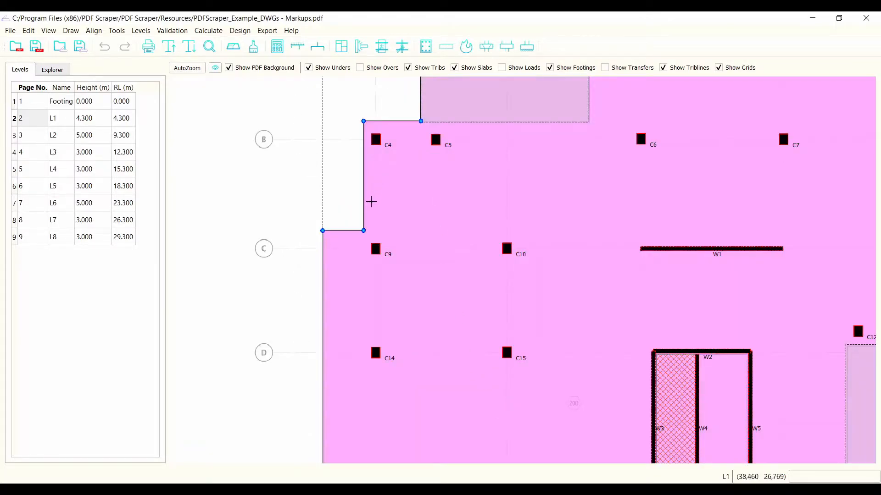
left_click_drag(364, 231, 324, 183)
scroll(326, 259, "down", 5)
scroll(511, 178, "down", 2)
scroll(508, 92, "up", 2)
scroll(386, 103, "up", 4)
left_click_drag(391, 105, 347, 163)
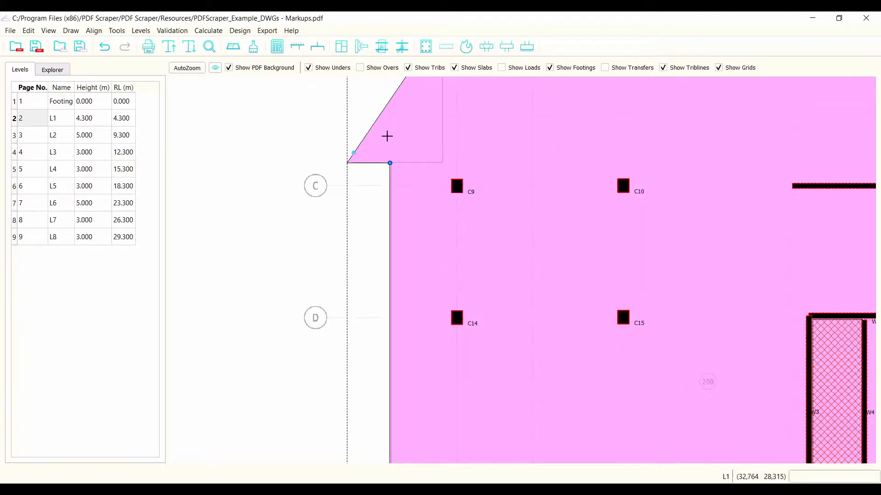
left_click_drag(442, 162, 442, 163)
left_click(342, 244)
scroll(344, 248, "down", 5)
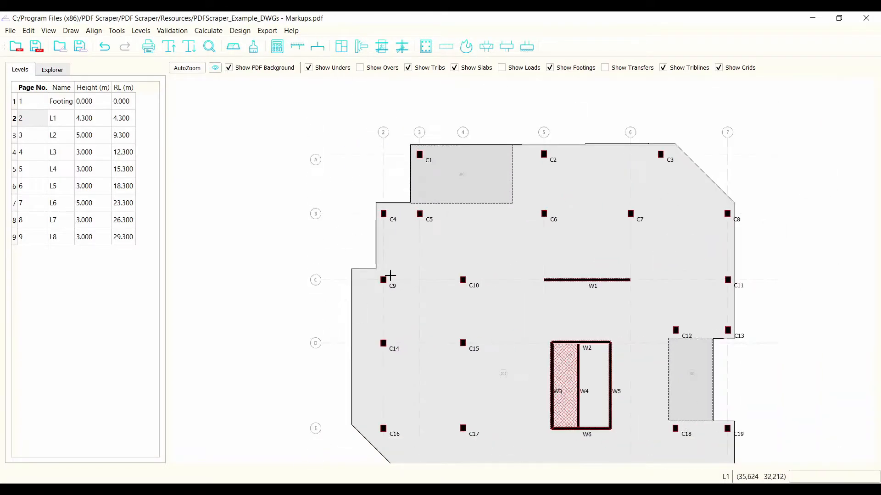
Select column C14 on grid line D and try its move grip without relocating the column
scroll(317, 258, "up", 5)
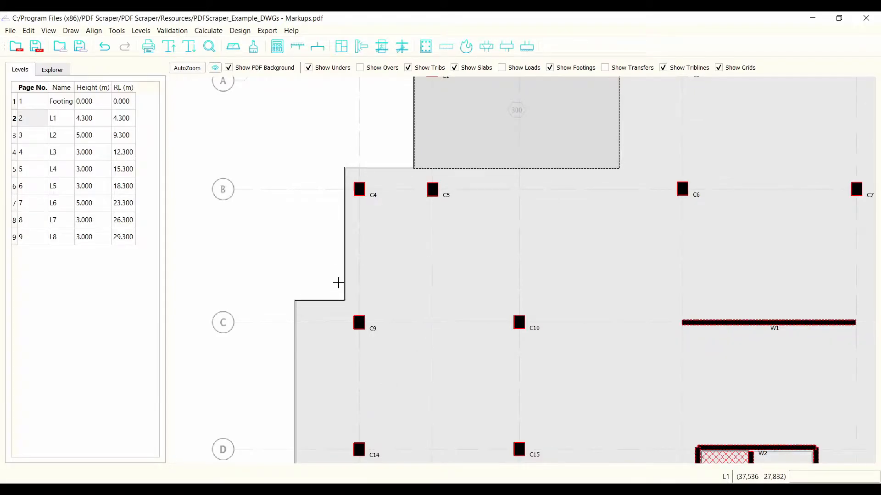
scroll(339, 280, "down", 3)
scroll(387, 376, "down", 1)
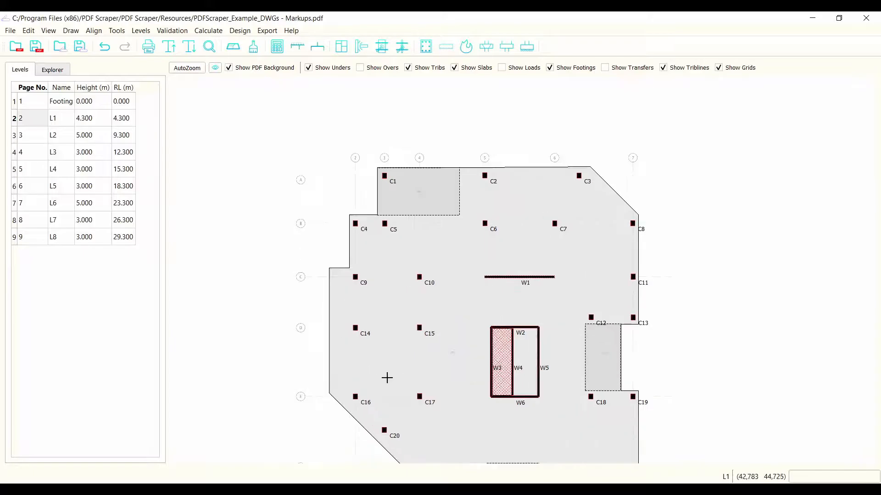
scroll(374, 358, "up", 1)
scroll(348, 323, "up", 3)
left_click(363, 306)
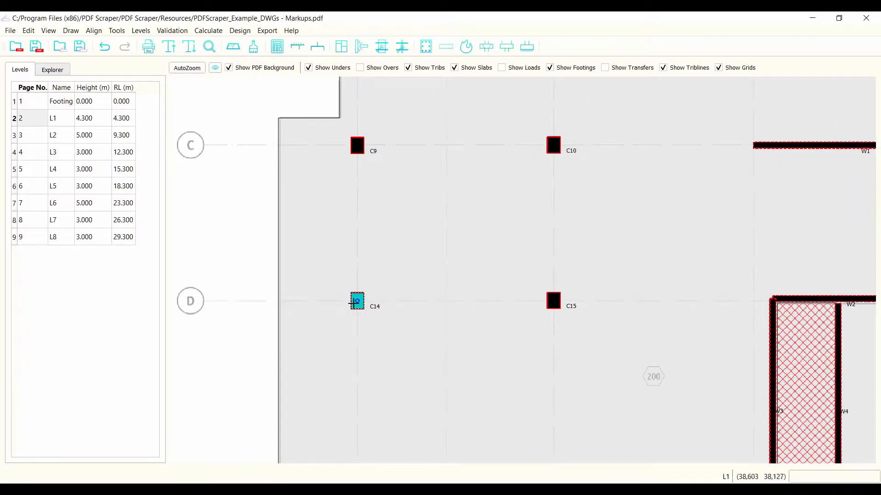
mouse_move(358, 301)
left_mouse_down()
mouse_move(383, 273)
mouse_move(358, 299)
mouse_move(345, 271)
mouse_move(357, 300)
left_mouse_up()
scroll(299, 240, "down", 3)
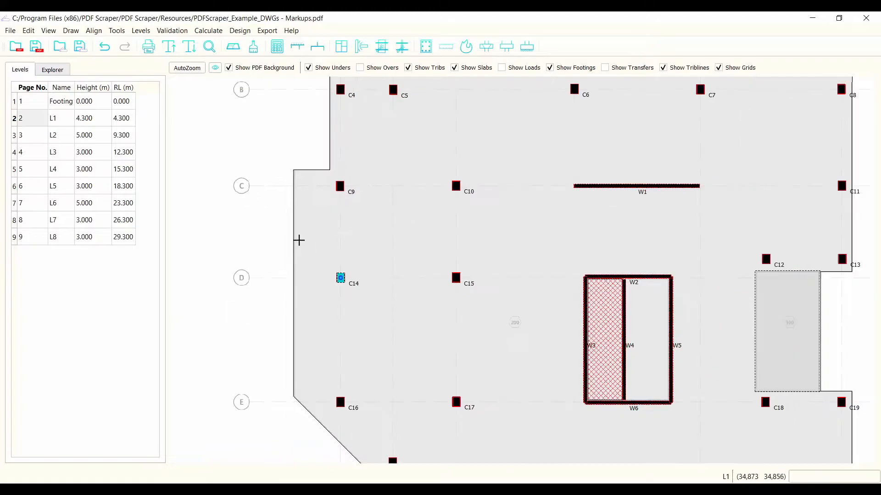
Stretch the end of wall W1 nearest column C10 towards wall W2, undo the change and deselect the wall
left_click(644, 187)
left_click_drag(574, 186, 565, 238)
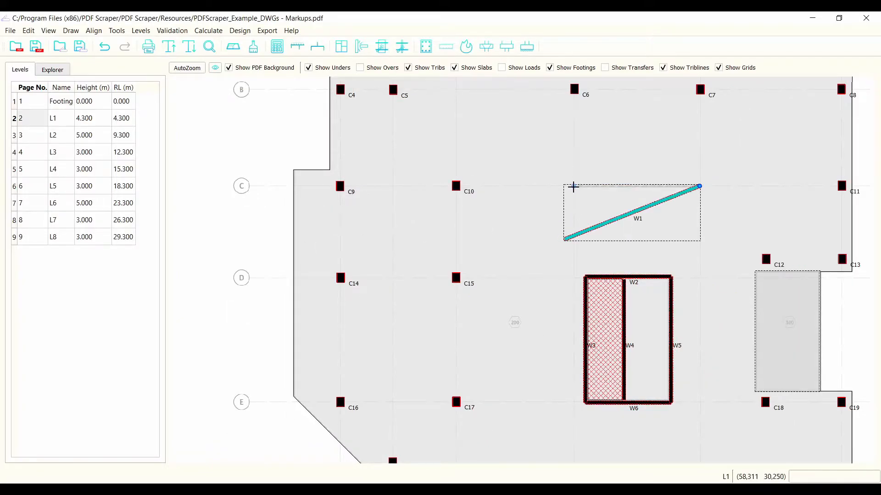
key("ctrl+z")
left_click(291, 182)
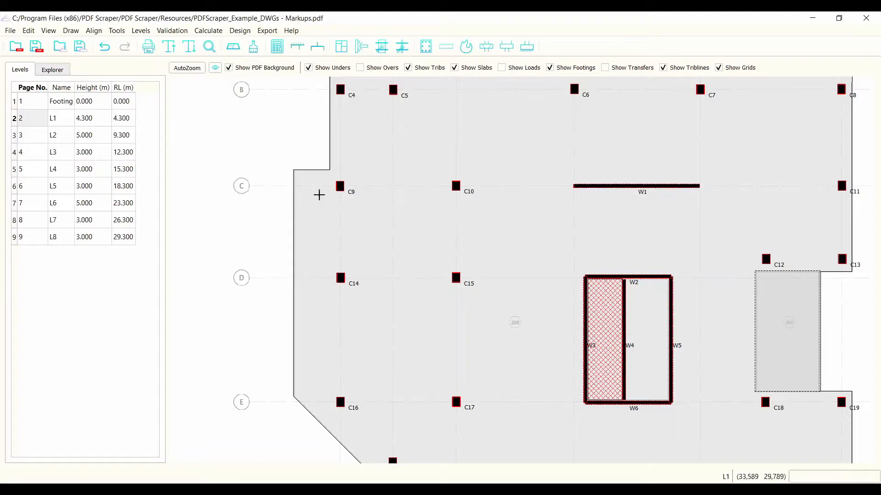
scroll(329, 191, "down", 5)
scroll(356, 307, "up", 1)
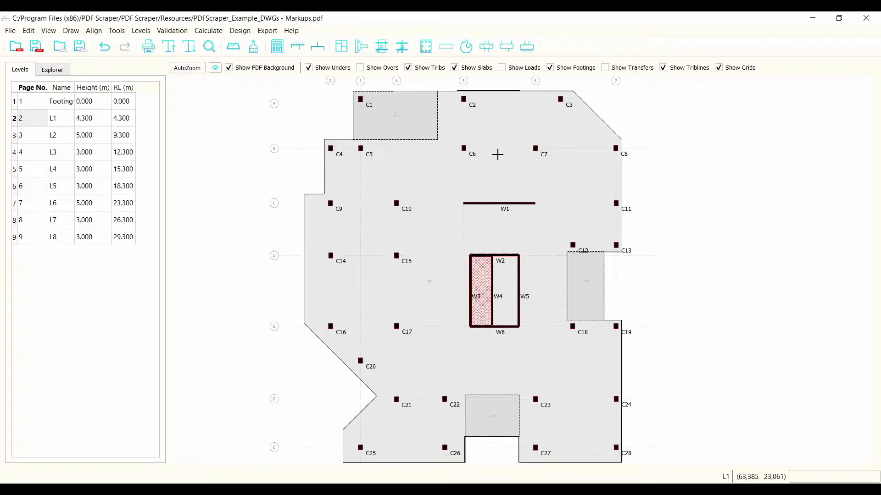
Draw a four-sided slab outline around column C10 on level L1, with a side about 8000 mm long
left_click(70, 32)
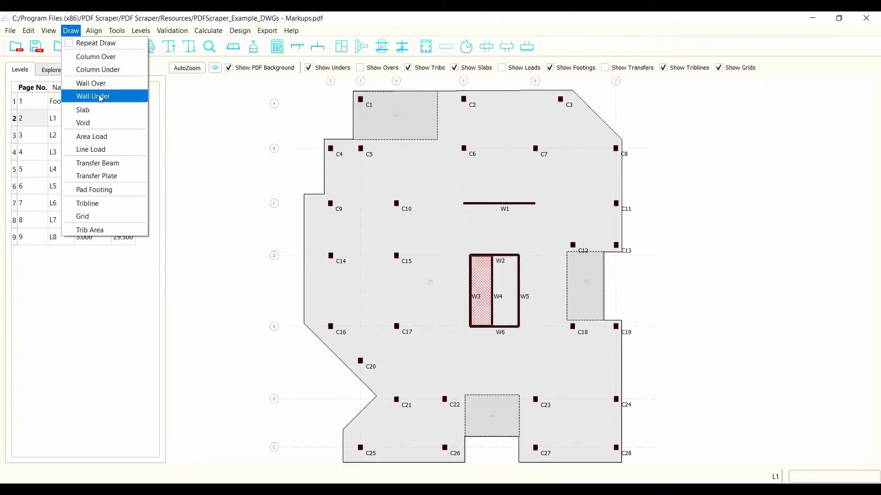
left_click(92, 111)
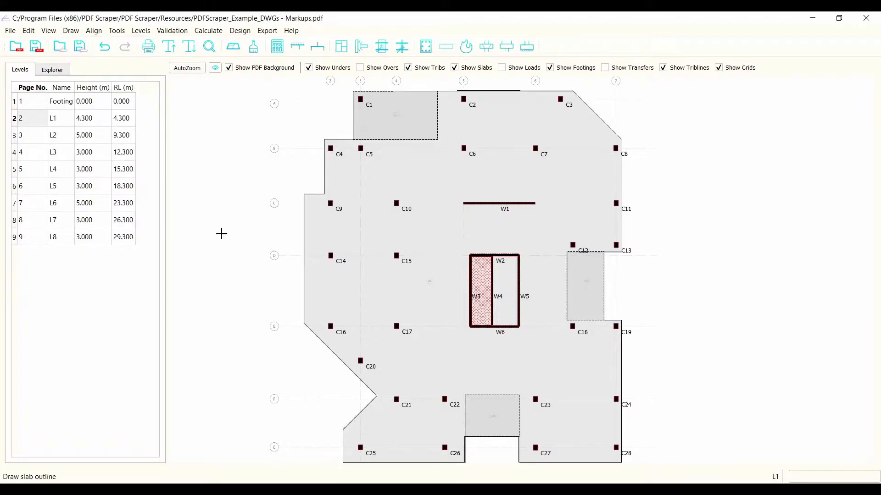
left_click(370, 177)
left_click(370, 230)
left_click(432, 230)
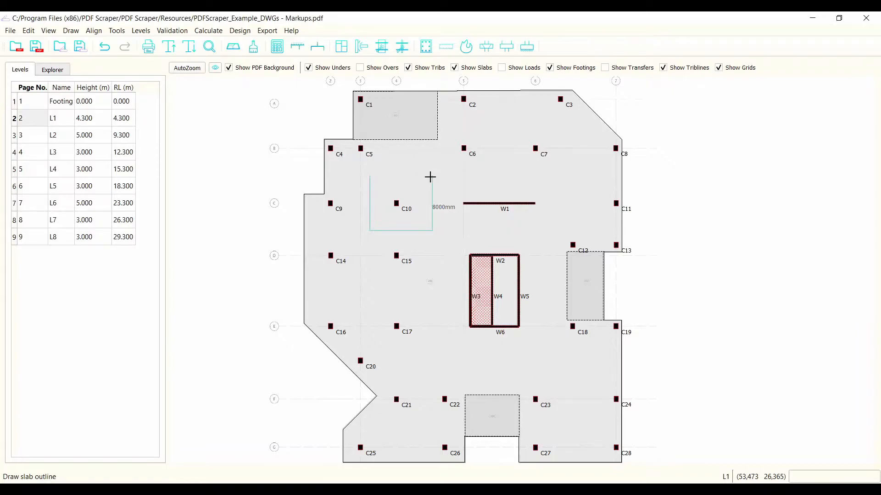
double_click(430, 178)
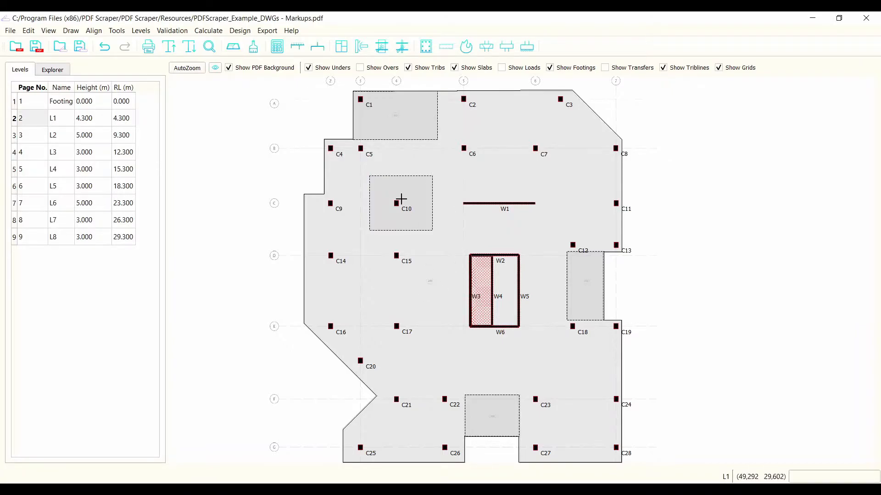
Review the thickness and f'c of the slab around column C10, close its properties without changes and deselect it
scroll(399, 199, "up", 1)
scroll(410, 193, "down", 3)
scroll(415, 195, "up", 2)
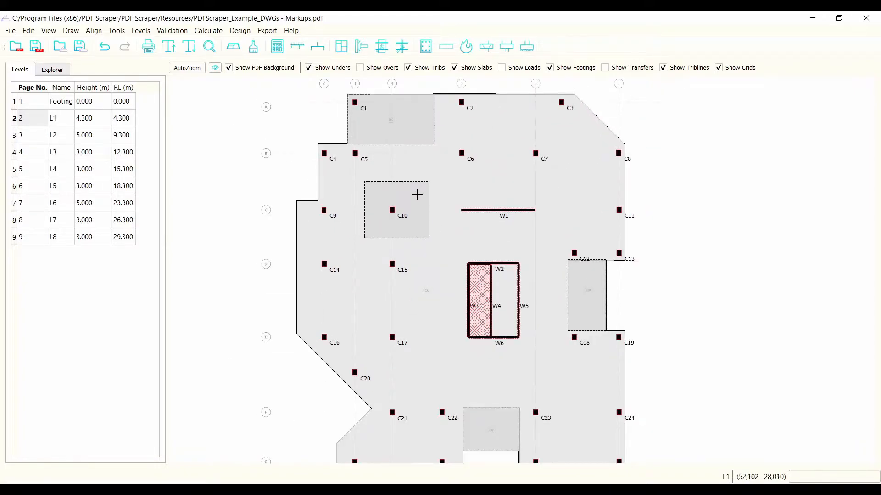
double_click(418, 195)
left_click_drag(428, 213, 732, 220)
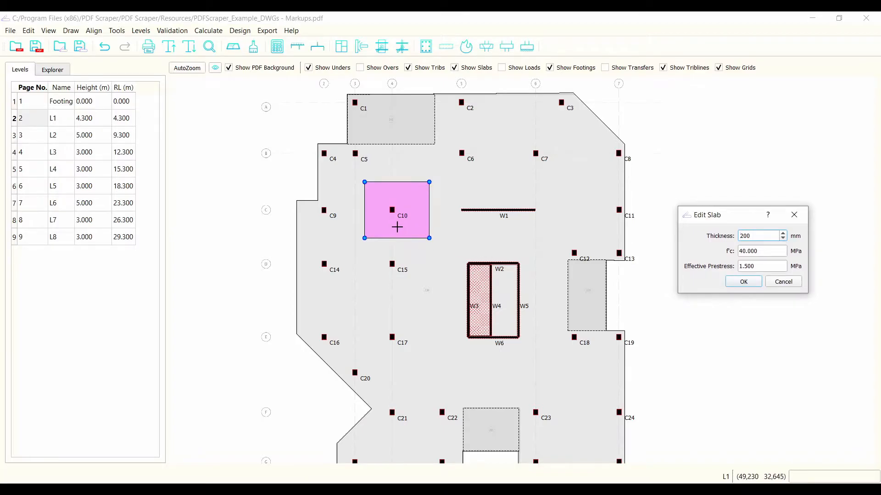
double_click(751, 237)
key("Tab")
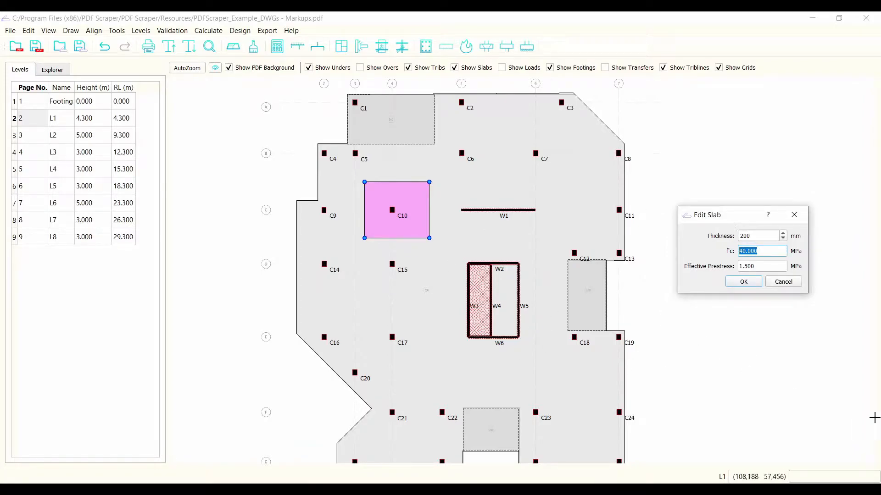
left_click(786, 282)
left_click(708, 288)
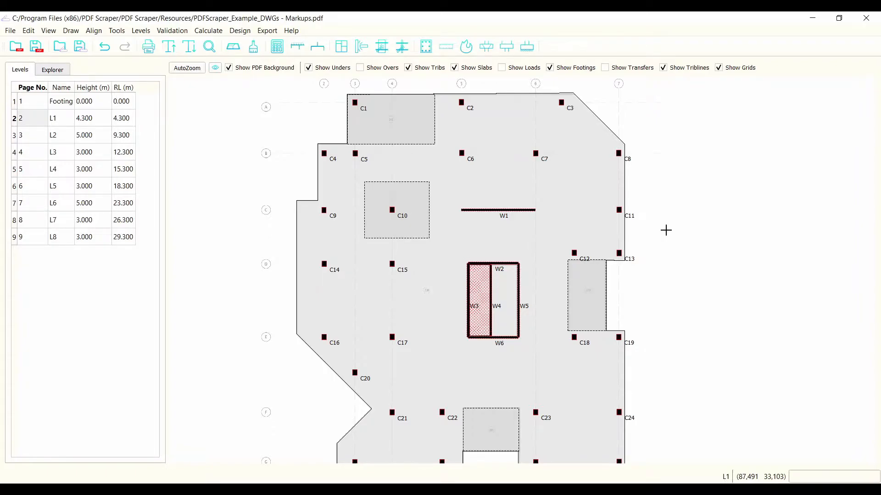
Hide the PDF background on level L1 to expose the overlapping slab edges around column C1
scroll(343, 140, "up", 4)
scroll(367, 197, "down", 3)
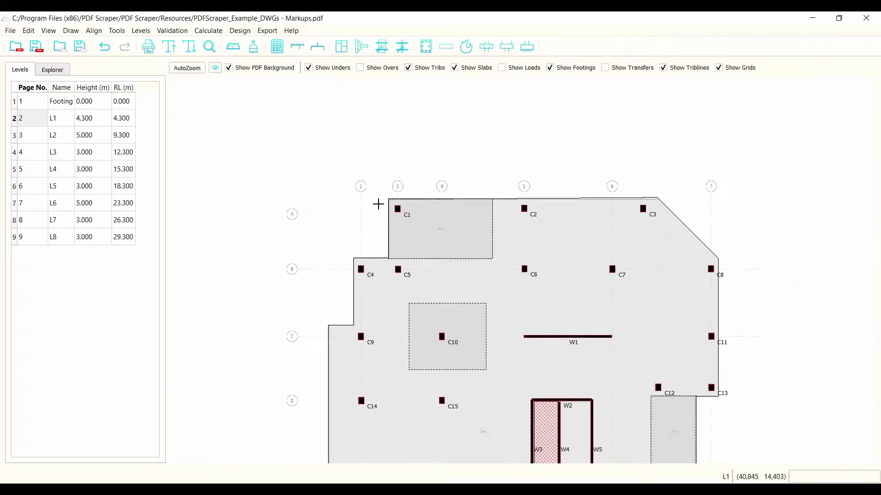
scroll(378, 205, "up", 7)
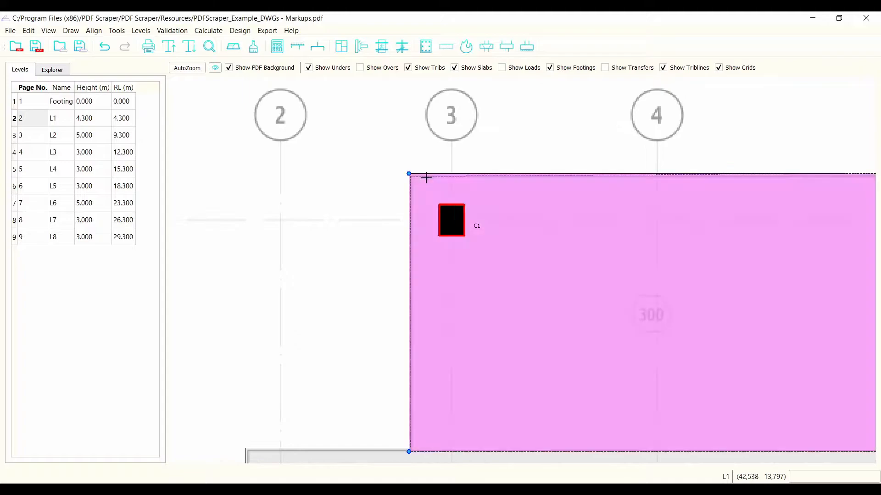
left_click(228, 68)
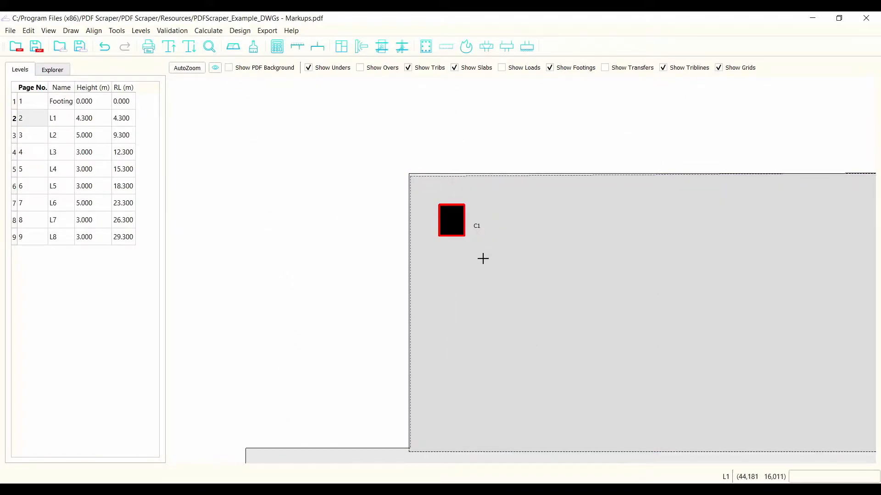
scroll(248, 205, "down", 5)
scroll(474, 286, "up", 6)
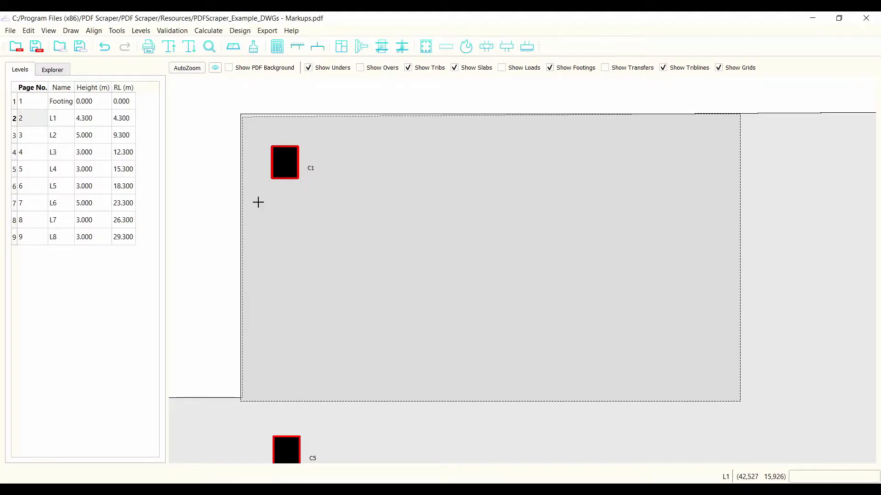
Align the edges of the thicker slabs with the main slab outline on level L1
scroll(260, 209, "down", 1)
scroll(260, 209, "down", 2)
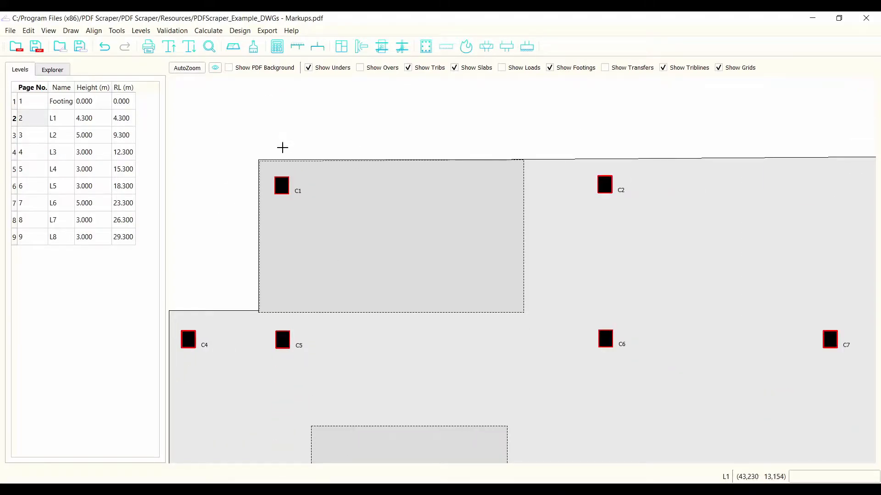
scroll(270, 128, "up", 2)
scroll(262, 136, "down", 7)
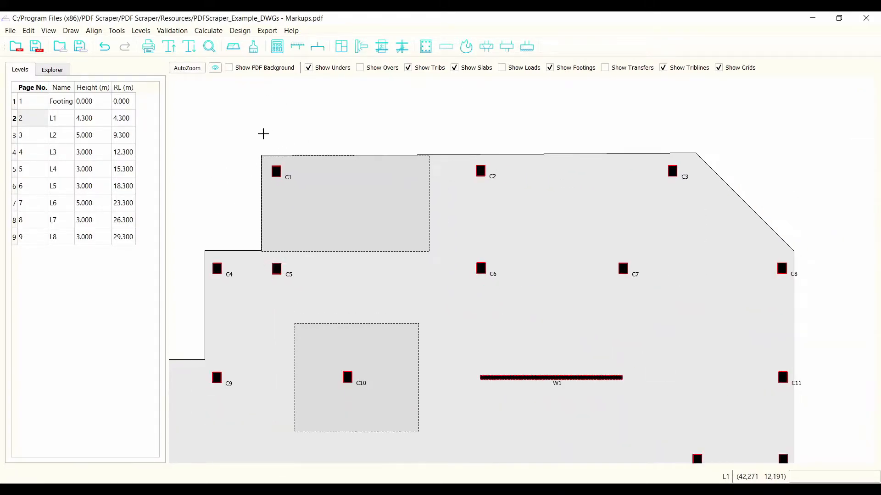
scroll(263, 134, "up", 2)
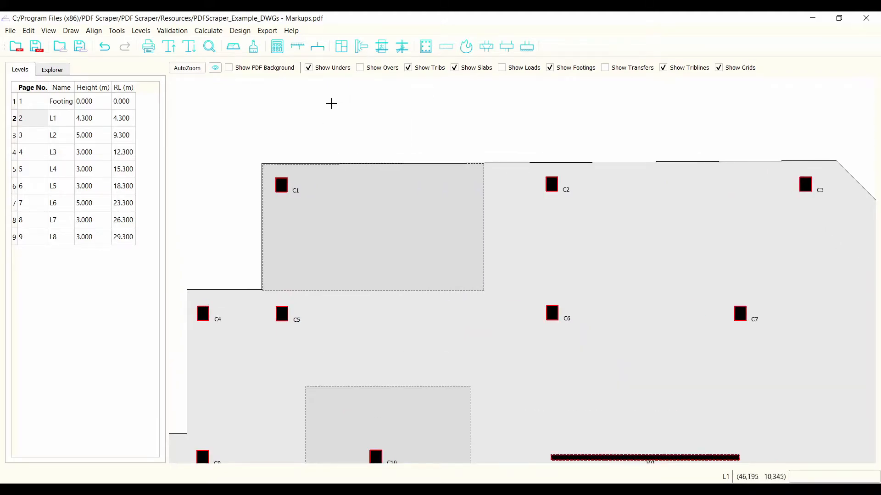
left_click(341, 47)
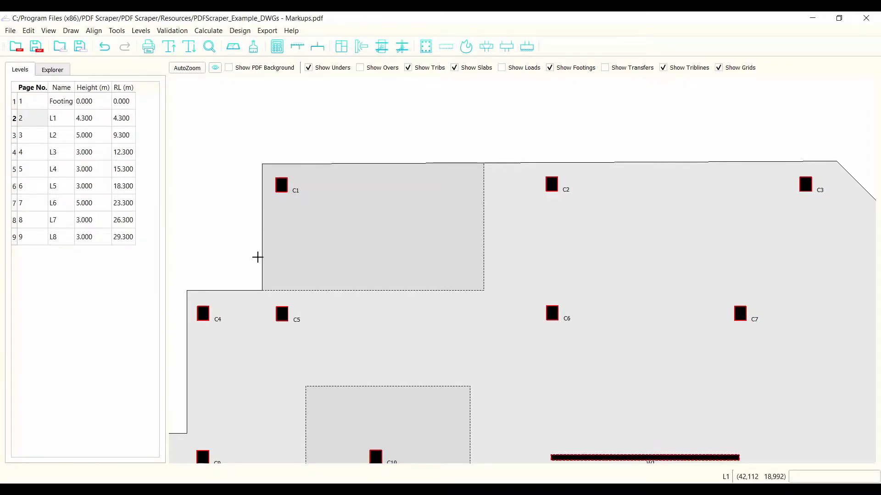
Examine the slab edges around columns C1, C12 to C19, and C22 to C27 for alignment
scroll(257, 256, "up", 3)
scroll(481, 284, "down", 2)
scroll(527, 177, "down", 4)
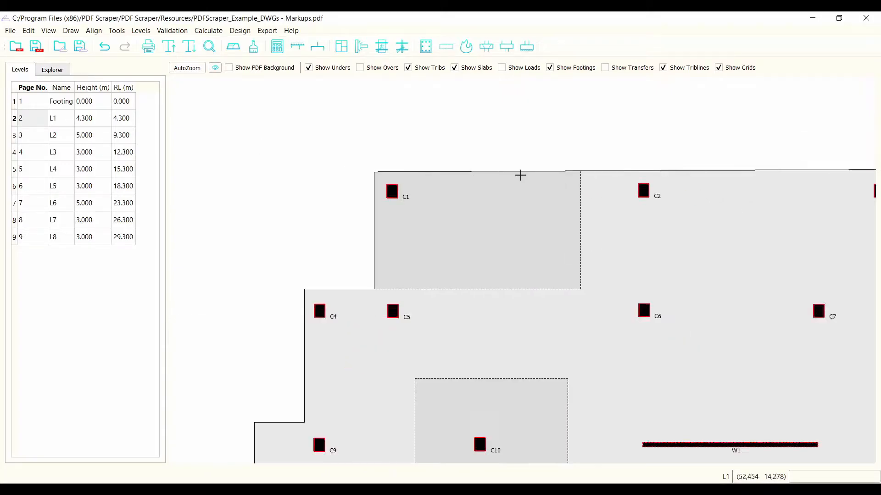
scroll(583, 330, "up", 4)
scroll(532, 139, "up", 2)
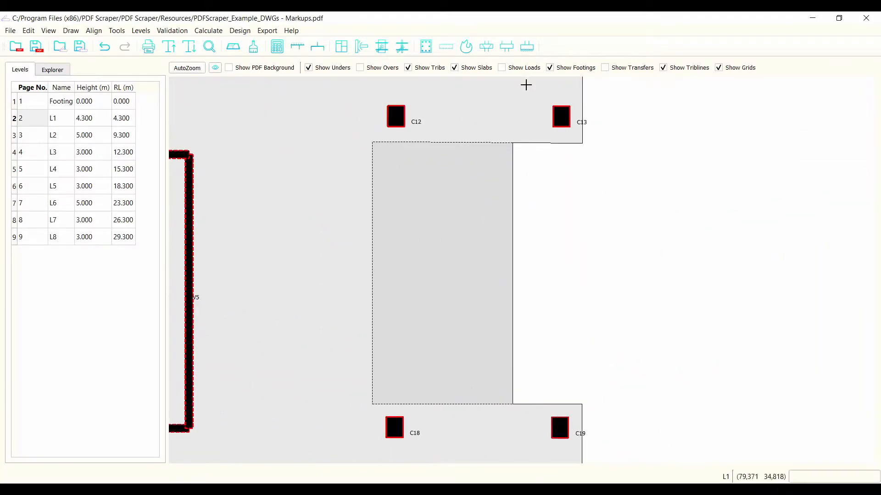
scroll(558, 132, "down", 4)
scroll(404, 350, "up", 2)
scroll(404, 350, "down", 3)
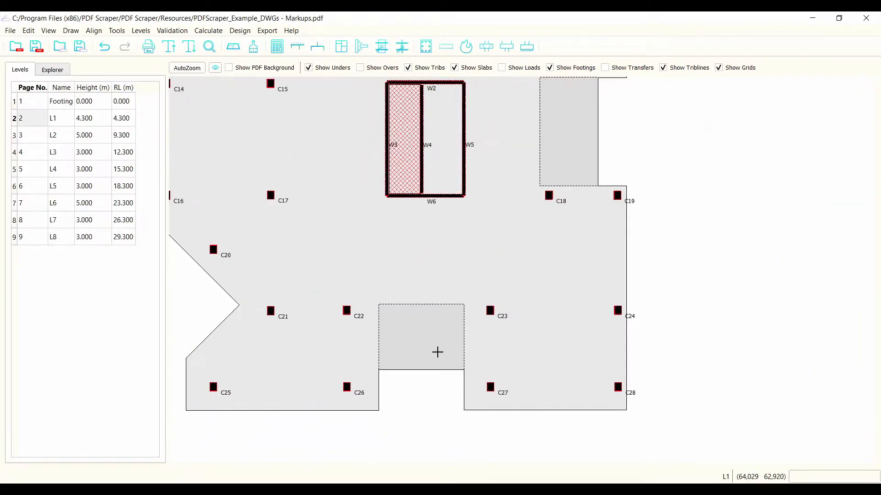
scroll(367, 371, "up", 3)
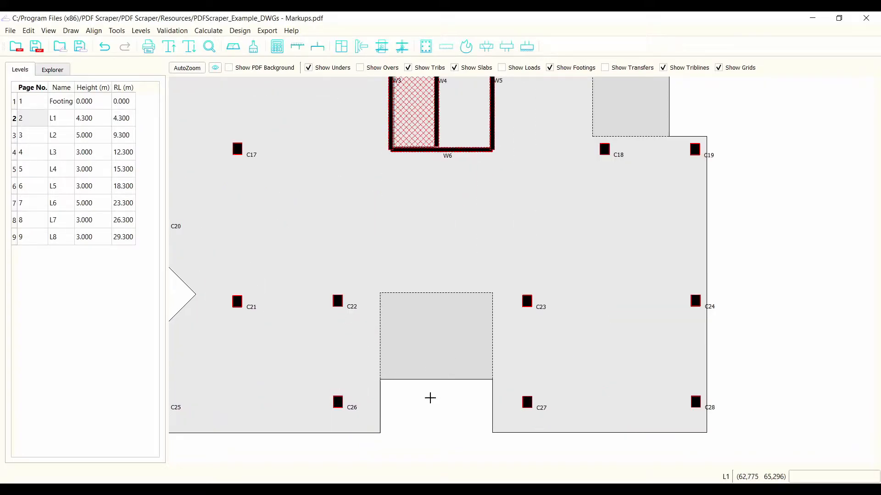
Move a corner vertex of the slab between columns C22 and C23 inwards, return it to its original corner and deselect the slab
left_click(396, 341)
scroll(387, 378, "up", 3)
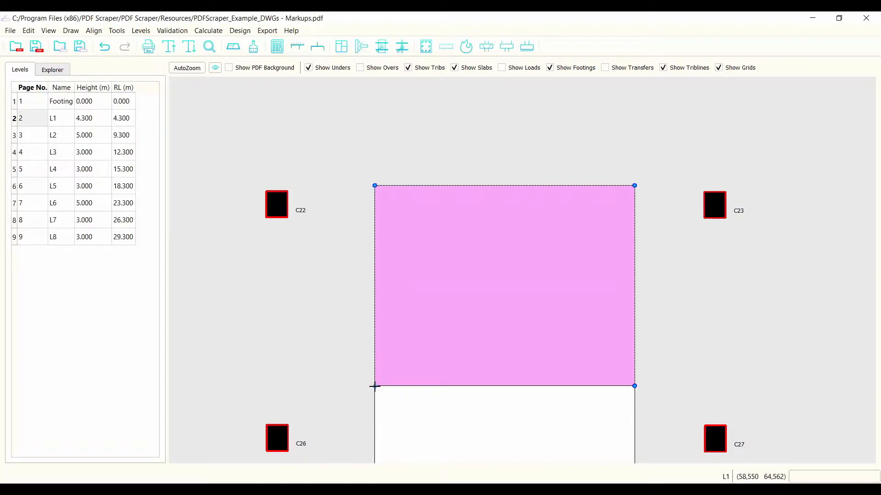
left_click_drag(375, 386, 435, 345)
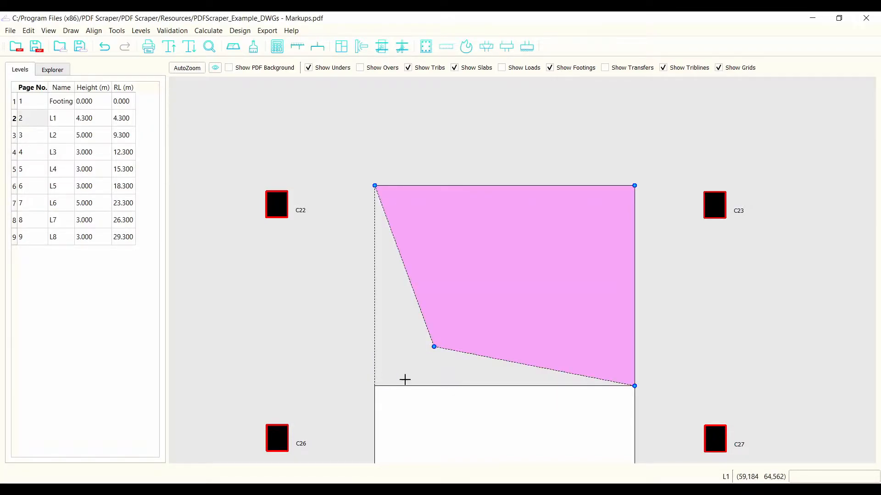
left_click_drag(435, 346, 375, 387)
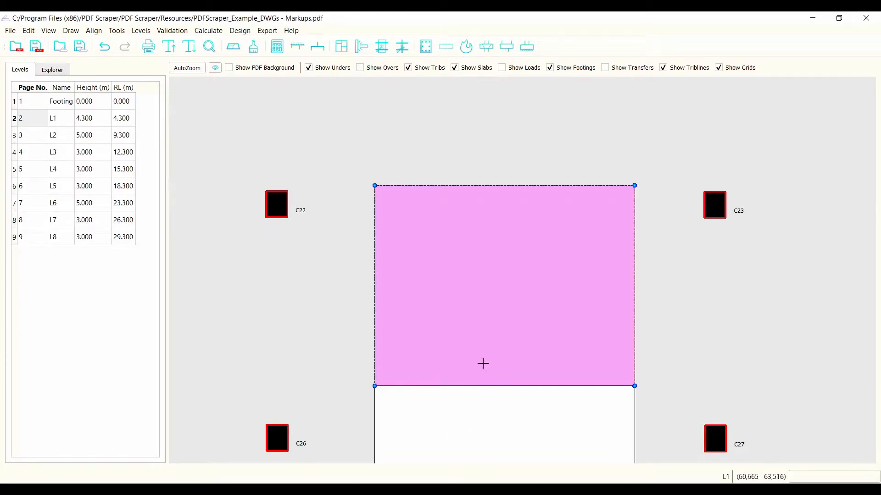
left_click(448, 406)
scroll(447, 404, "down", 5)
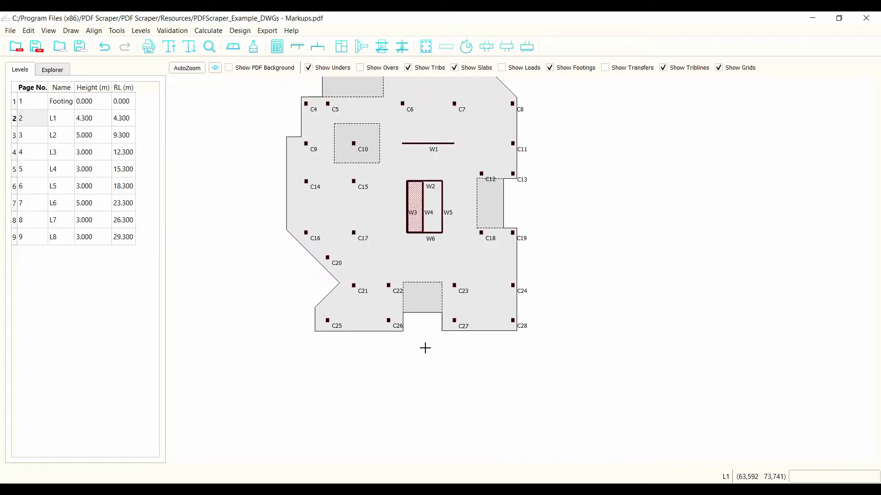
scroll(335, 173, "down", 2)
scroll(357, 133, "up", 5)
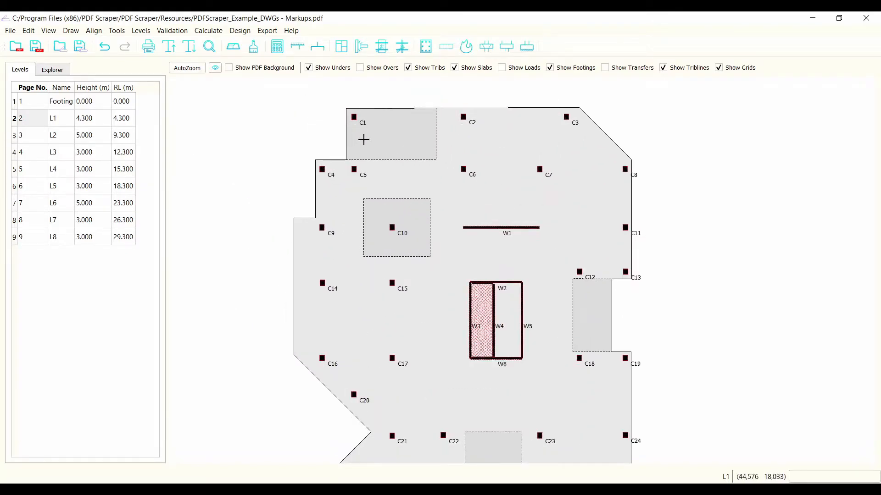
Display levels L5 and L6 together and examine their columns, walls and slab outlines
left_click_drag(32, 186, 32, 203)
scroll(344, 162, "up", 4)
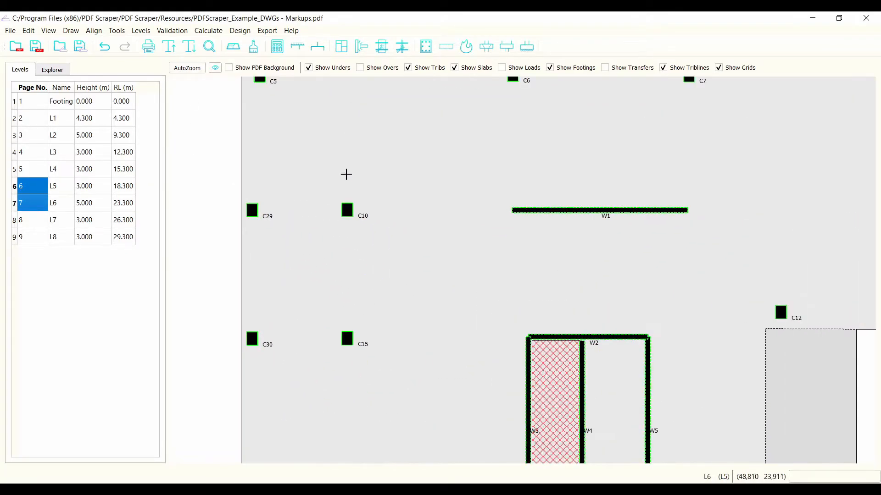
scroll(295, 122, "down", 4)
scroll(405, 112, "up", 3)
scroll(359, 156, "up", 1)
scroll(288, 113, "down", 1)
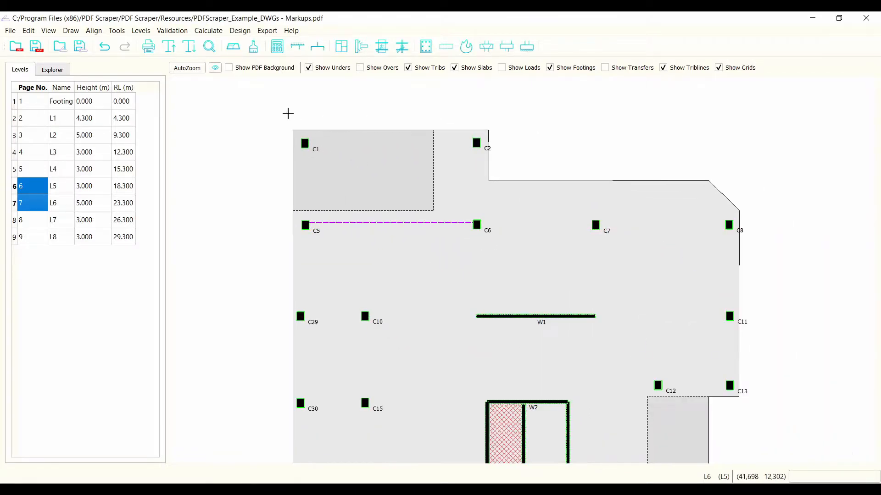
scroll(289, 113, "down", 5)
scroll(236, 188, "down", 1)
scroll(236, 189, "up", 4)
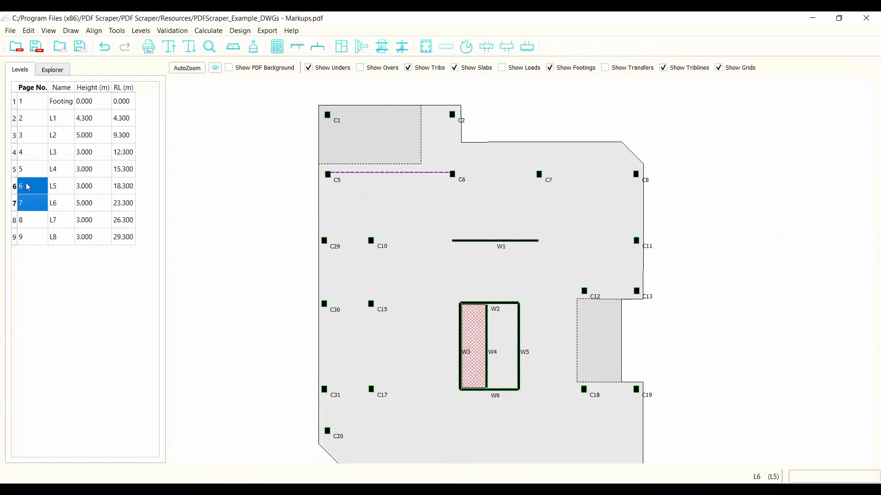
Switch to level L4 and select core walls W2, W5 and W3 around the stair opening
left_click(39, 163)
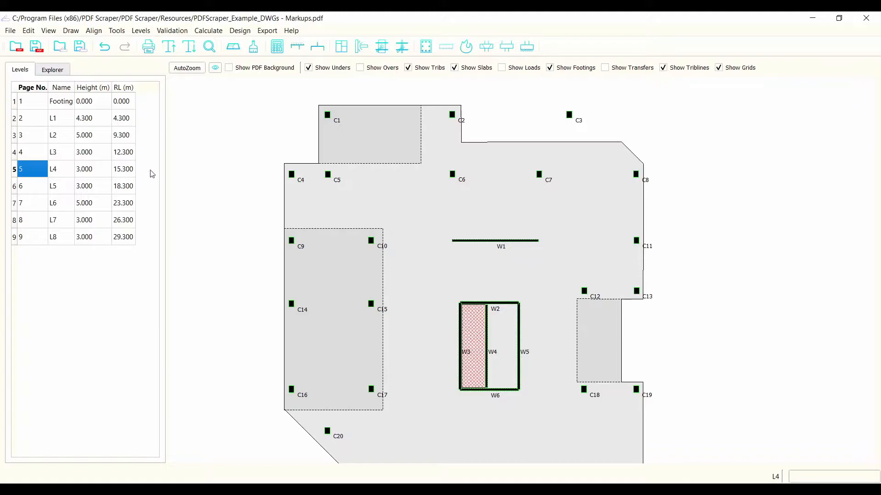
scroll(485, 385, "up", 1)
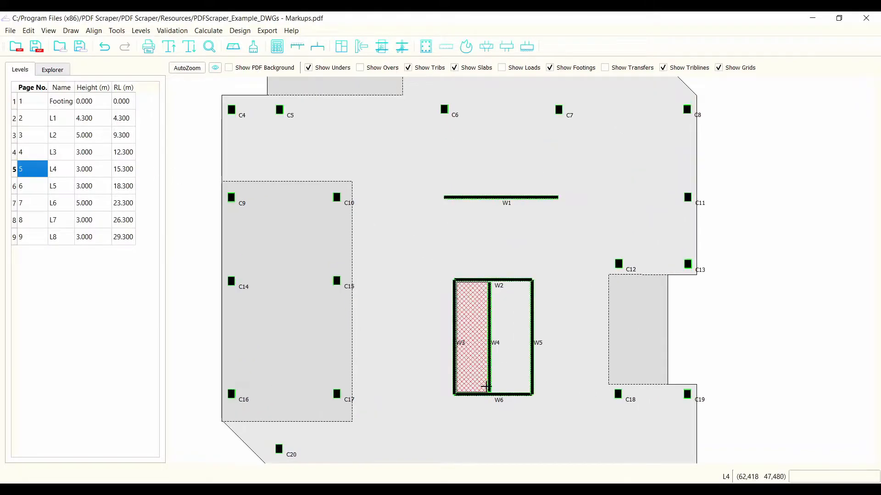
scroll(484, 384, "up", 1)
scroll(521, 433, "up", 2)
scroll(594, 414, "down", 3)
scroll(513, 258, "up", 1)
scroll(515, 171, "up", 1)
left_click(515, 154)
scroll(514, 155, "down", 2)
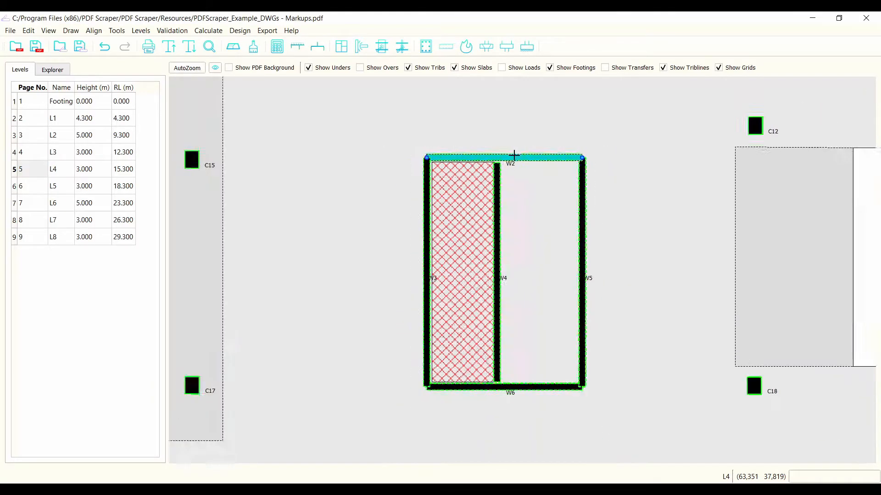
scroll(514, 154, "down", 1)
left_click(568, 177, "shift")
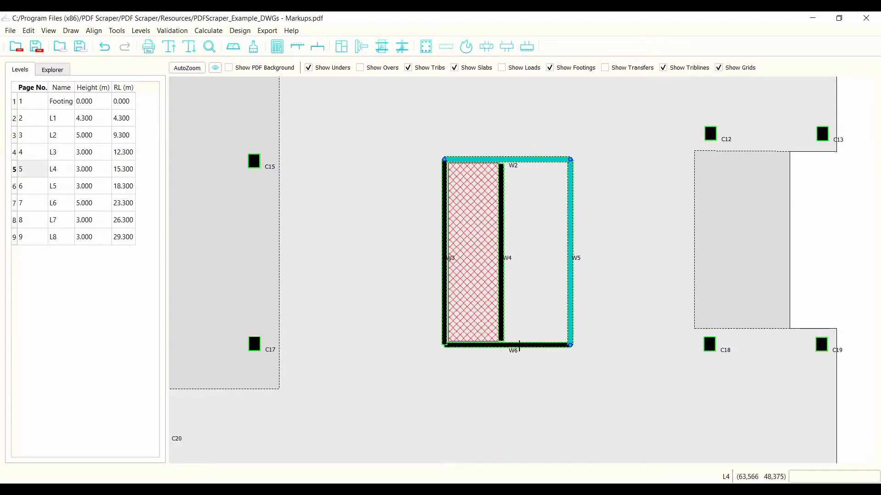
left_click(444, 339, "shift")
Examine the corners where walls W3 and W5 meet wall W6 on level L4
scroll(447, 344, "up", 4)
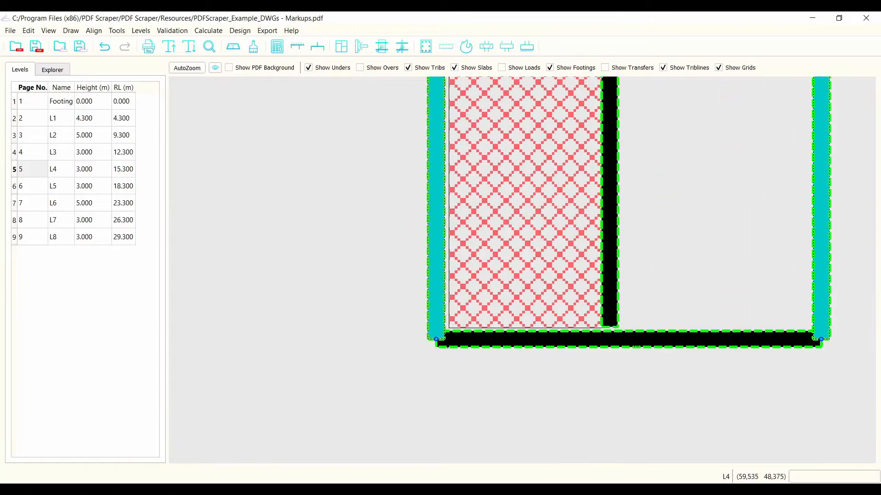
scroll(384, 341, "down", 3)
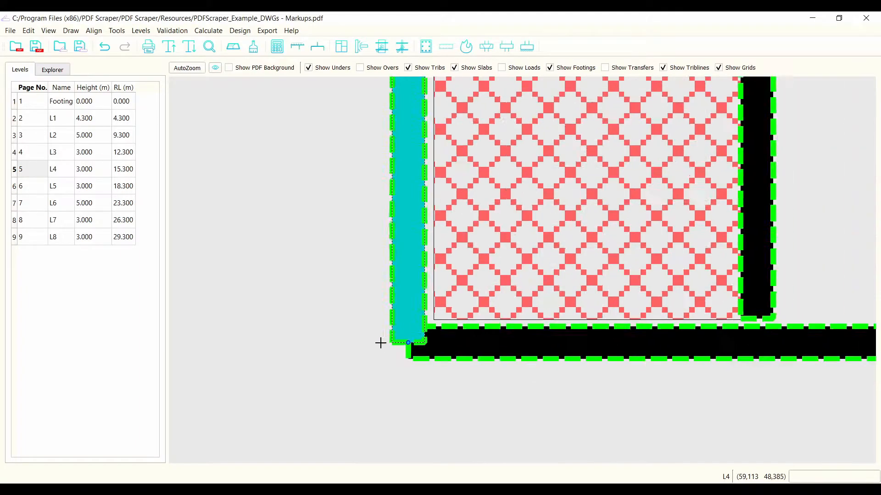
scroll(428, 334, "down", 1)
scroll(458, 312, "up", 4)
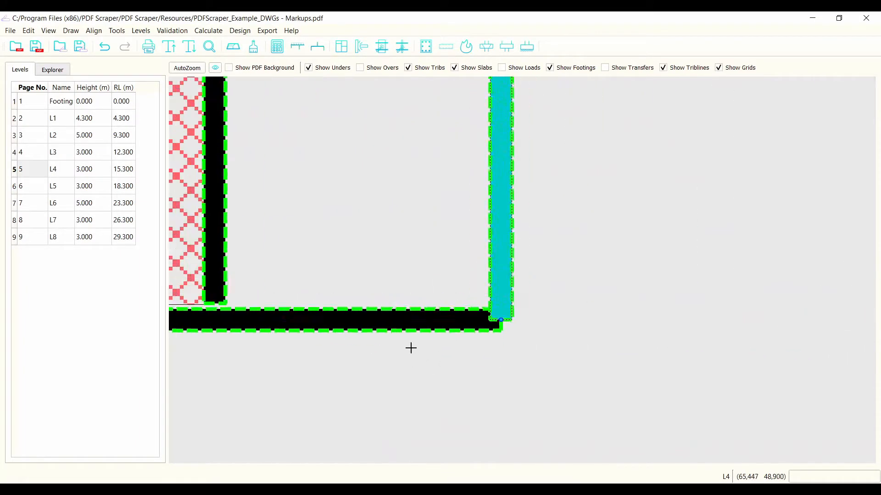
scroll(193, 294, "down", 2)
scroll(192, 294, "up", 4)
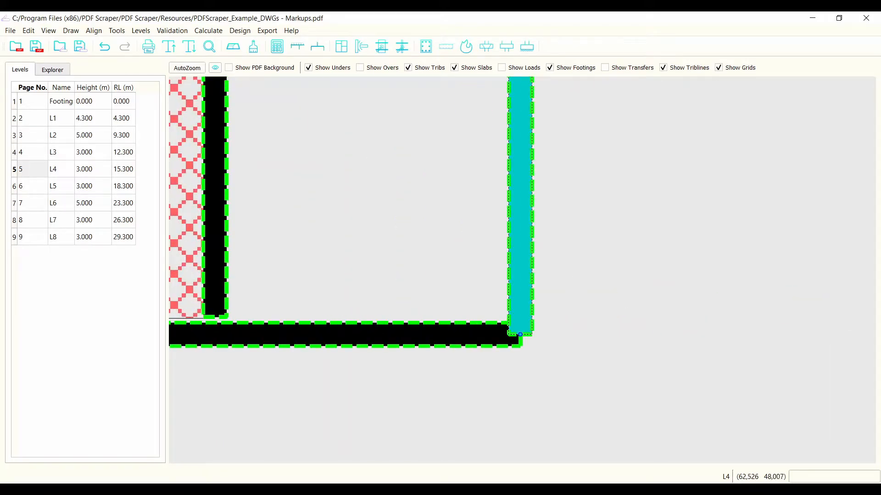
Inspect the wall properties of W6 on level L4 with W4 also selected, cancel without changes and clear the selection
left_click(215, 271)
double_click(299, 335)
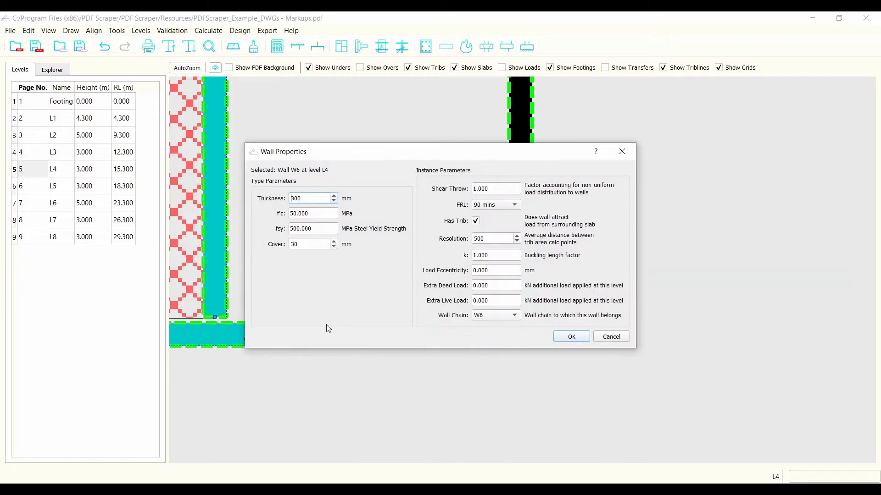
left_click(620, 339)
scroll(579, 363, "down", 3)
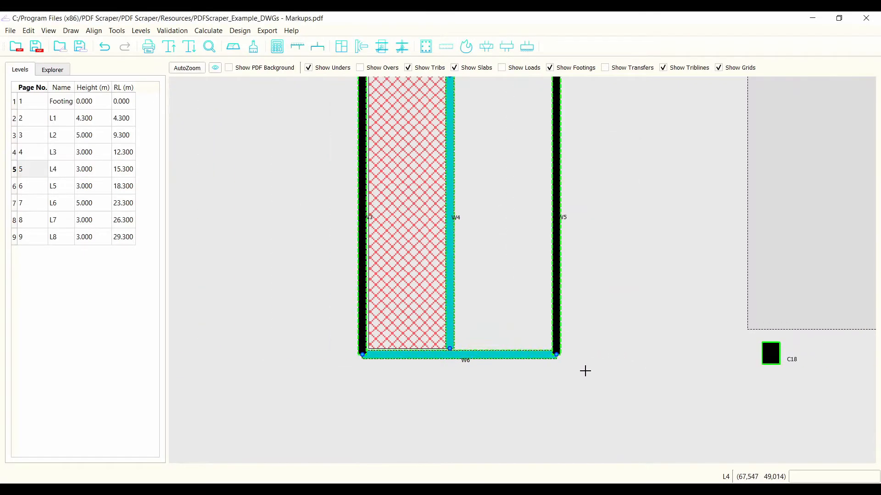
scroll(326, 304, "down", 2)
left_click(829, 224)
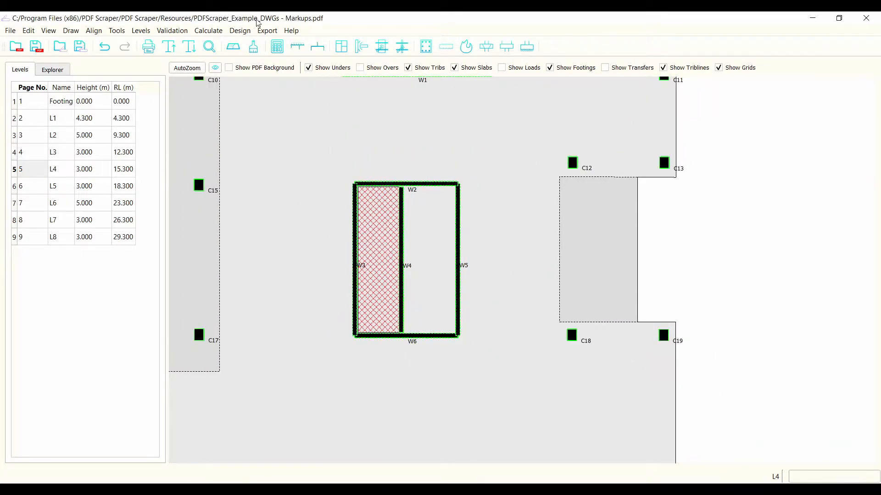
Connect the walls on level L4 and select W4 to check its joint with W2
left_click(362, 47)
scroll(402, 189, "up", 4)
scroll(407, 186, "up", 1)
left_click(413, 229)
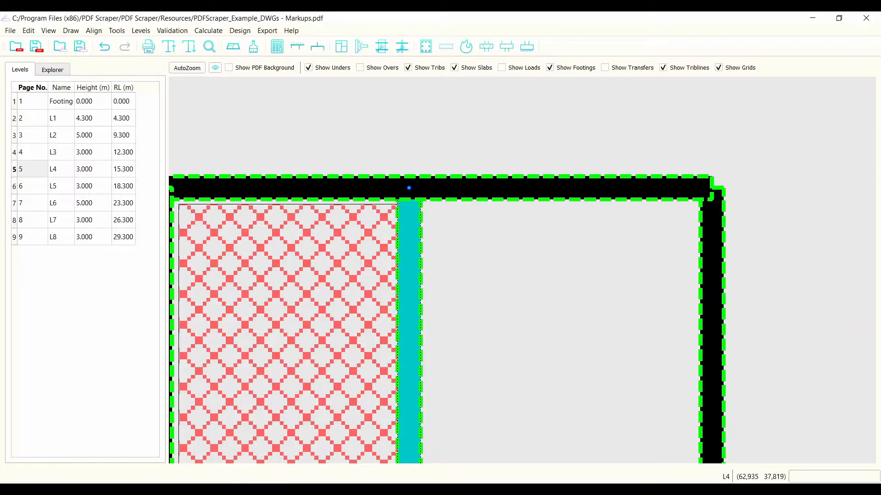
Examine the connected core walls and the surrounding column rows on level L4
scroll(409, 188, "down", 2)
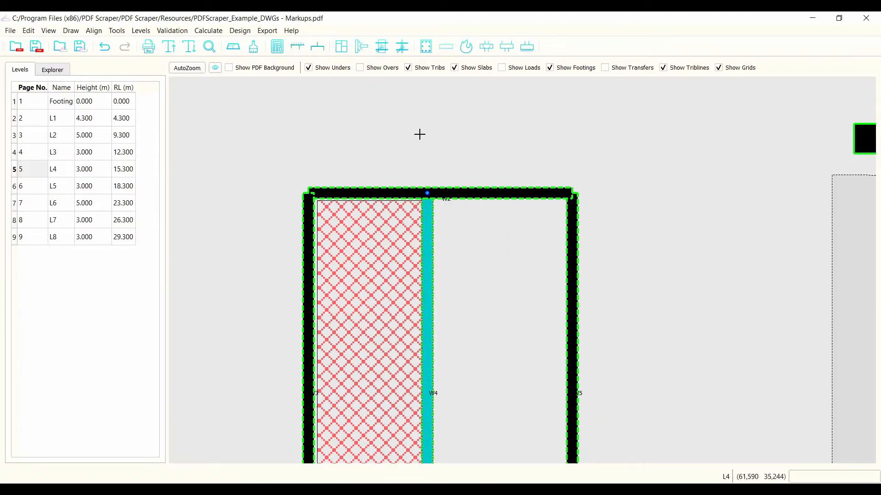
scroll(399, 261, "down", 2)
scroll(398, 261, "down", 1)
scroll(596, 327, "down", 2)
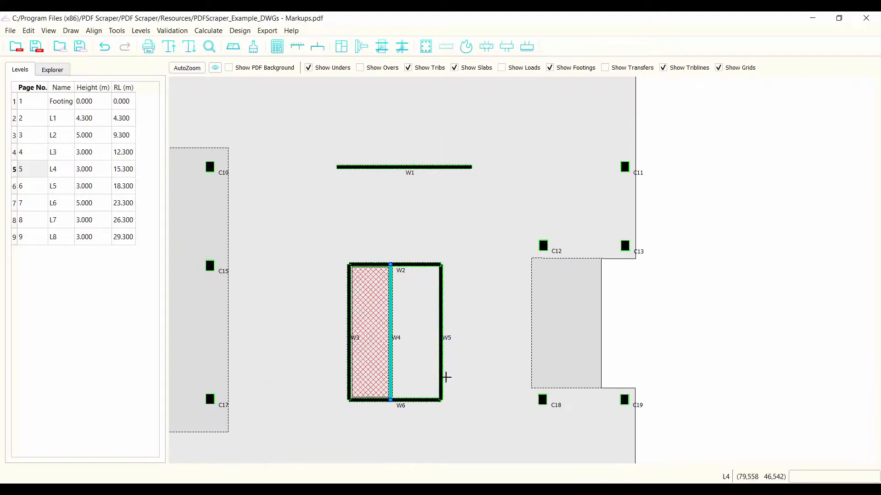
left_click_drag(673, 338, 730, 257)
scroll(728, 258, "down", 1)
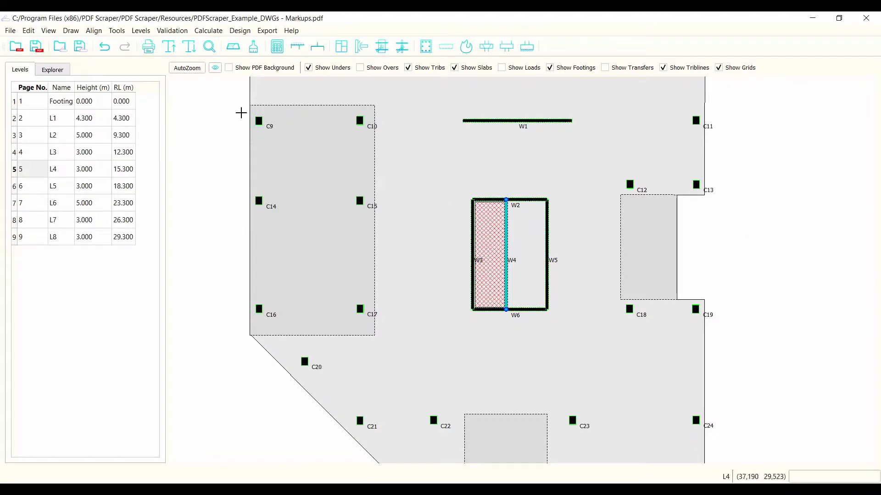
scroll(688, 362, "down", 1)
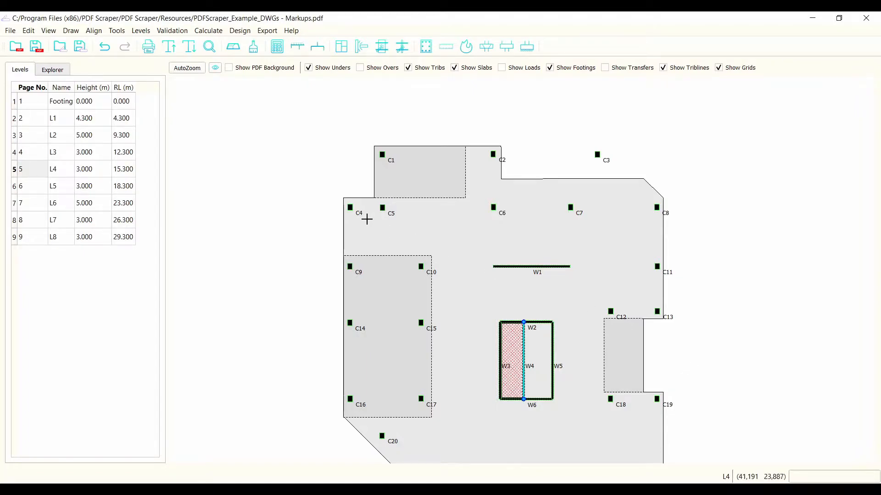
scroll(481, 196, "up", 1)
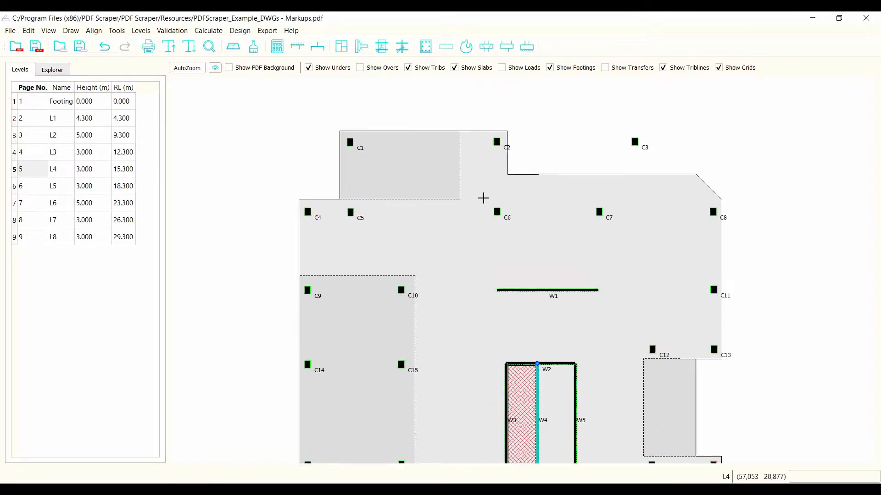
scroll(378, 226, "down", 1)
Select the column row C4 to C8 on level L4 and vertically align its chains
left_click(314, 214)
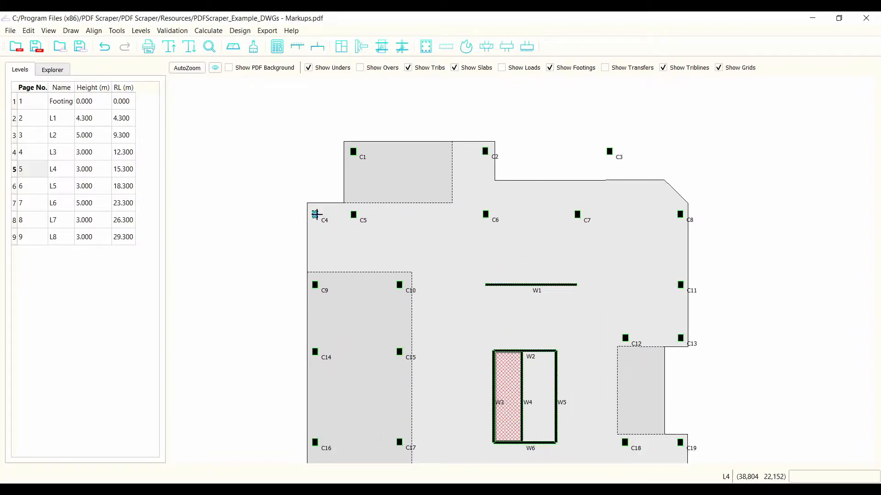
scroll(367, 223, "up", 1)
scroll(760, 180, "up", 1)
scroll(743, 184, "down", 1)
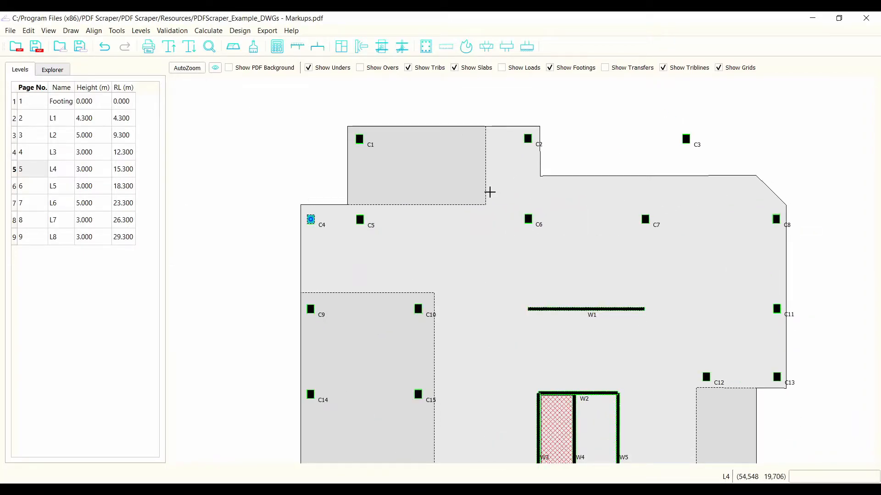
left_click(361, 219)
left_click(271, 210)
left_click_drag(263, 212, 825, 229)
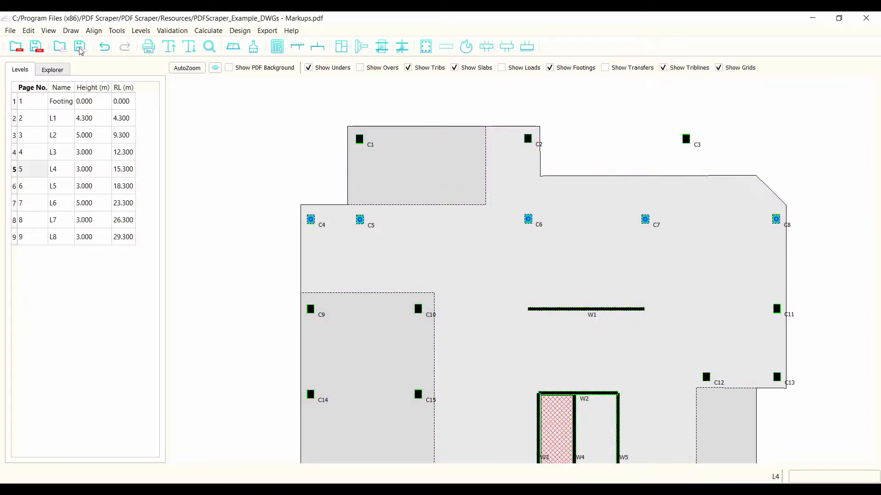
left_click(94, 31)
left_click(94, 32)
left_click(94, 31)
mouse_move(143, 45)
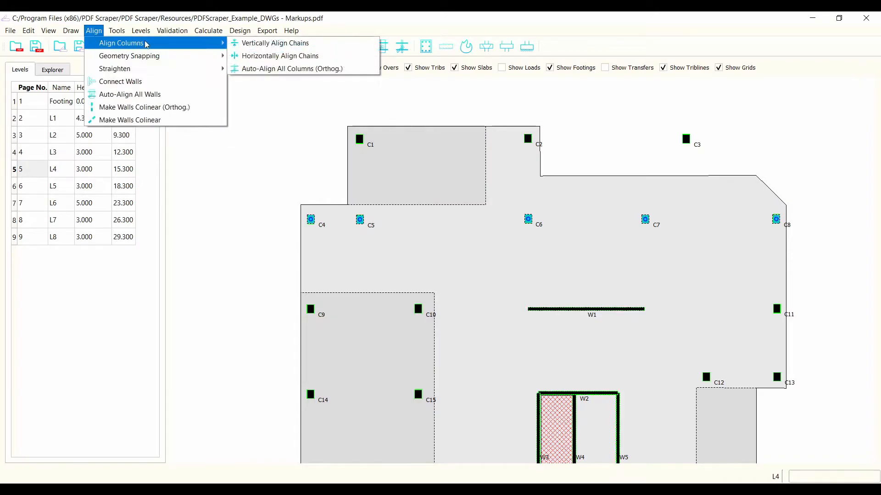
left_click(292, 47)
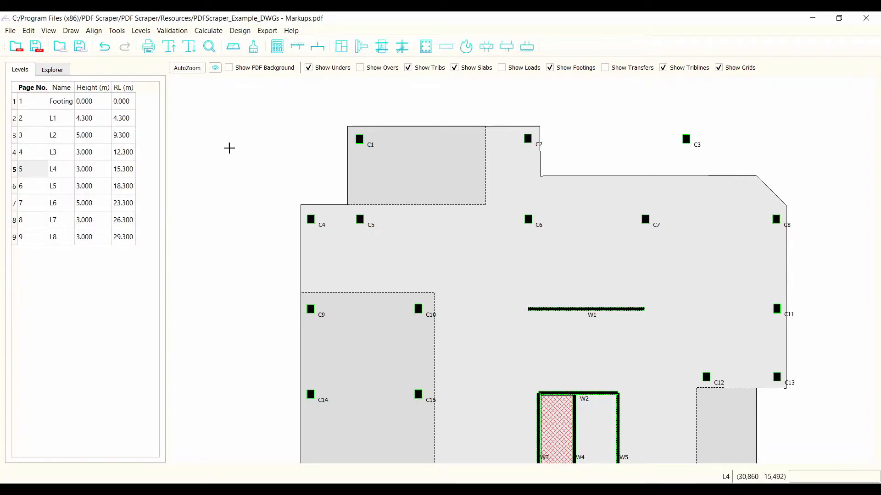
Select the edge columns from C8 to C28 together with the main slab on level L4, and clear the selection
scroll(250, 163, "down", 3)
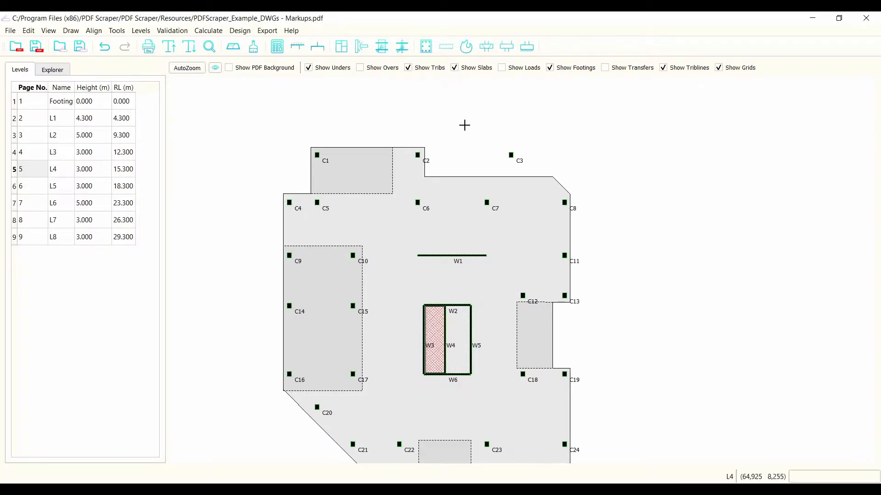
scroll(475, 166, "down", 1)
scroll(452, 218, "down", 1)
scroll(453, 275, "up", 1)
scroll(413, 344, "down", 2)
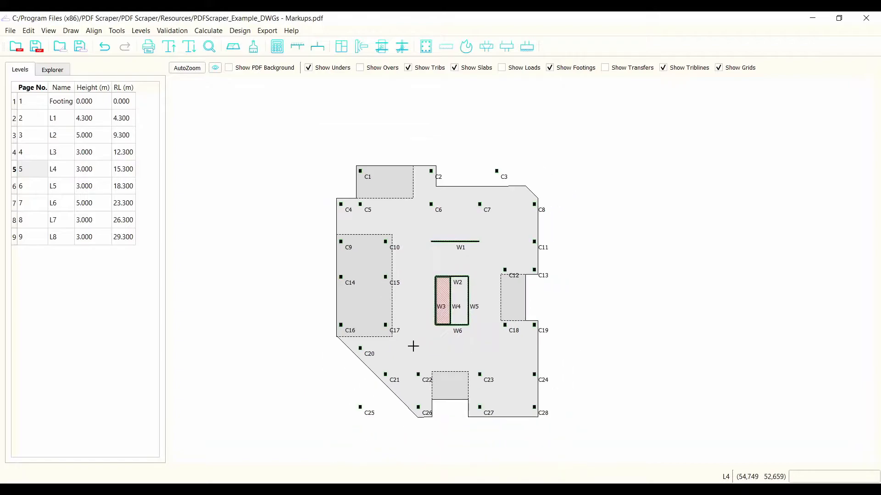
scroll(412, 340, "up", 4)
scroll(412, 340, "down", 2)
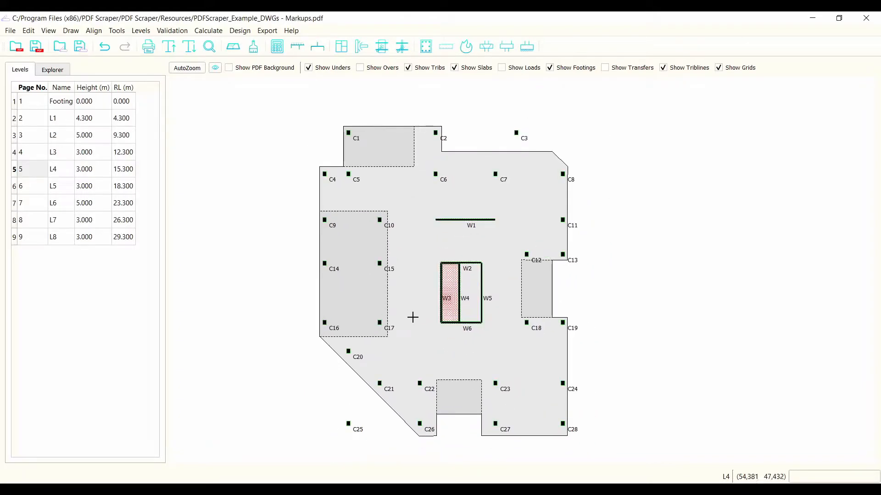
left_click_drag(584, 165, 557, 448)
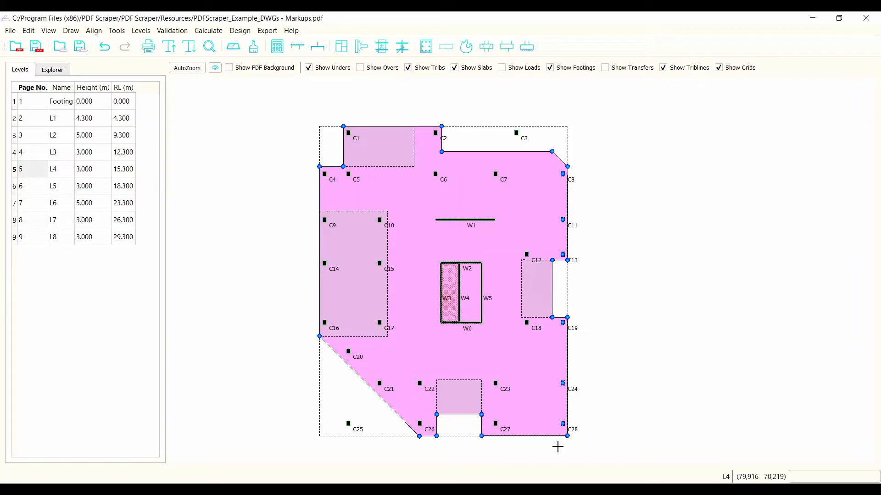
left_click(645, 238)
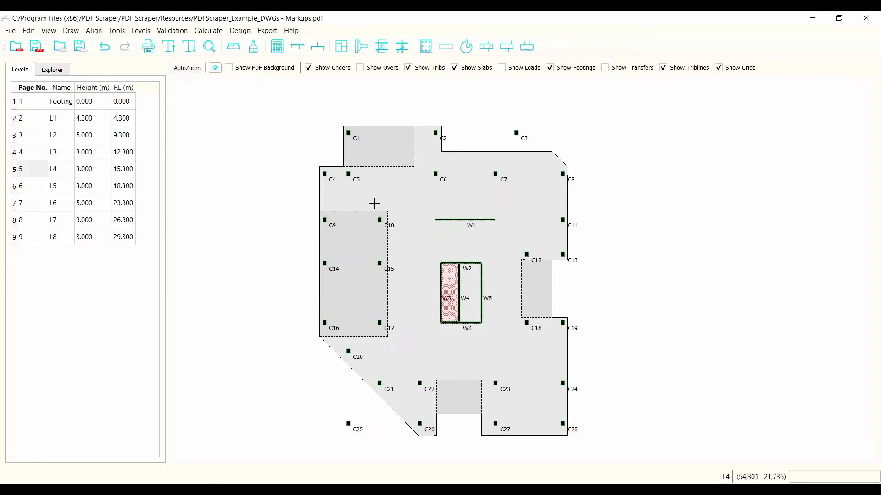
Compare the area around column C25 on level L4 with level L3 and return to level L4
left_click_drag(369, 407, 338, 432)
left_click(36, 158)
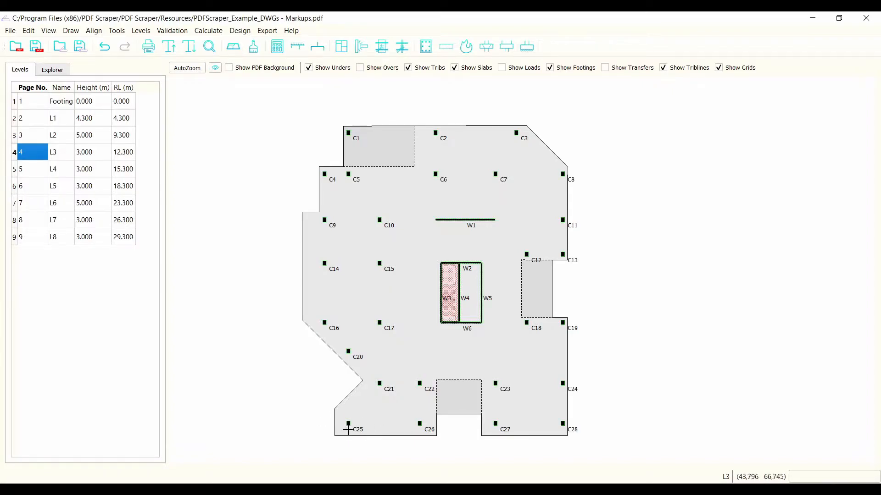
left_click(29, 171)
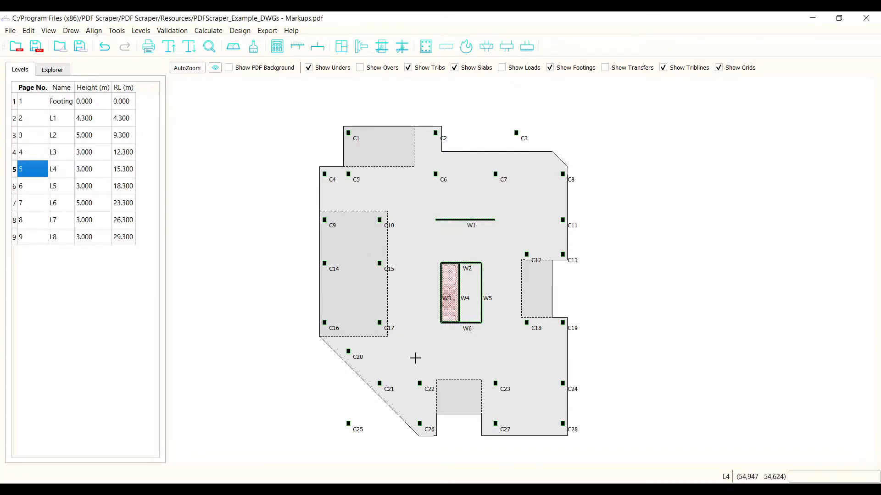
Delete columns C25 and C3 outside the slab outline on level L4
left_click_drag(366, 414, 334, 445)
key("Delete")
left_click_drag(536, 122, 502, 146)
key("Delete")
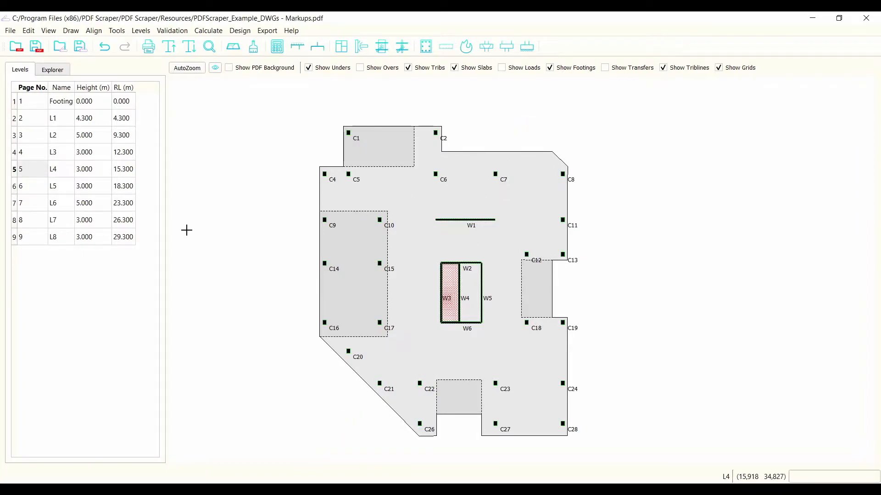
Delete columns C1, C2, C19, C20, C29, C30 and C31 outside the slab outline on level L7
left_click(37, 241)
key("Up")
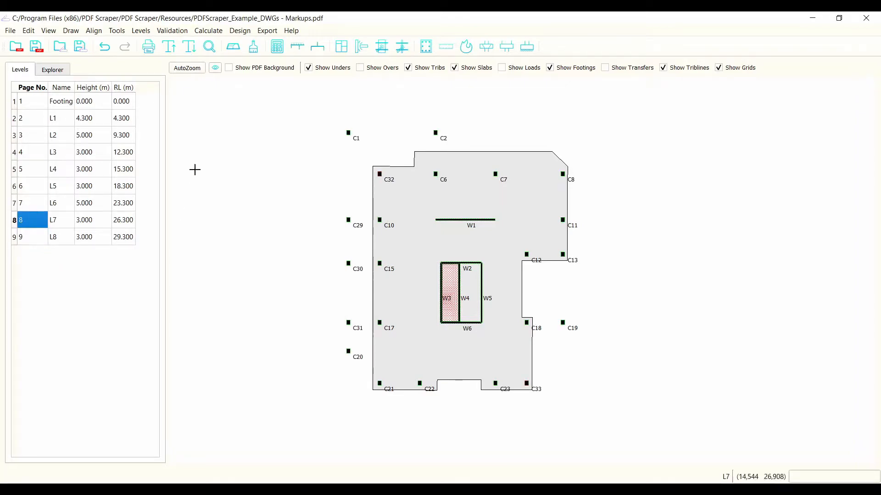
left_click_drag(357, 118, 316, 371)
key("Delete")
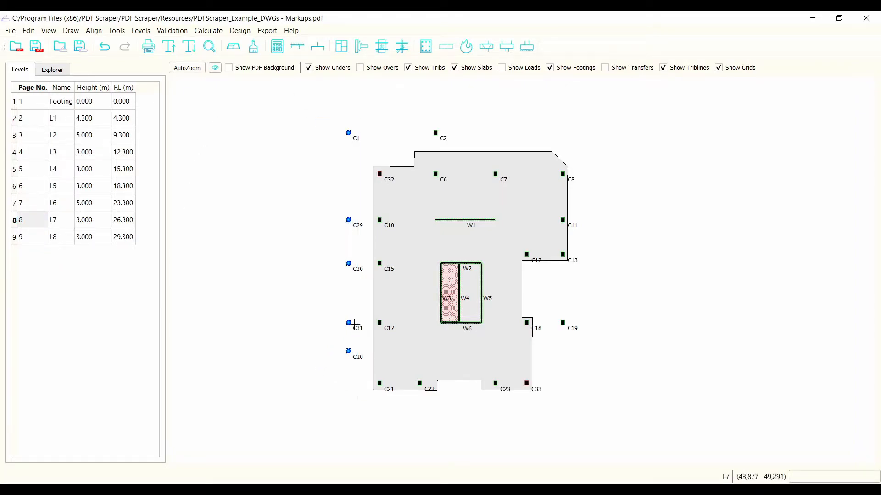
left_click_drag(454, 118, 417, 146)
key("Delete")
left_click_drag(577, 300, 558, 326)
key("Delete")
Delete the stray columns along the lower edge of the plan on level L5
left_click(36, 209)
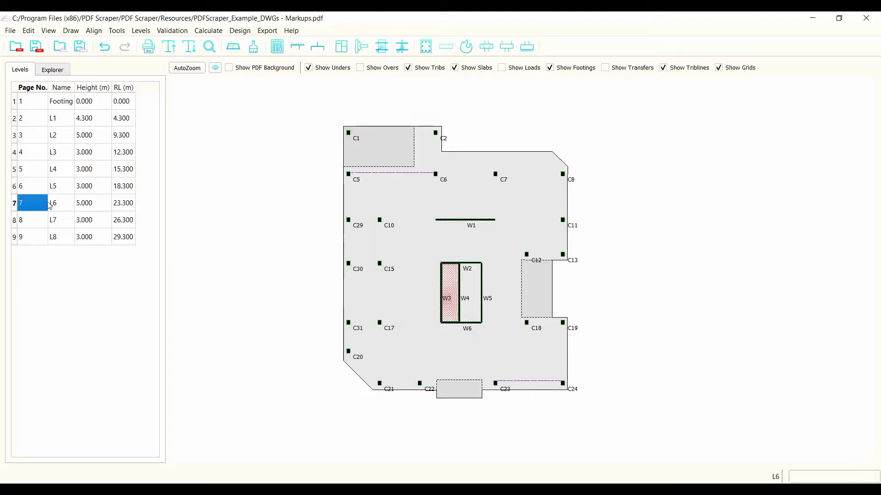
left_click(38, 183)
left_click_drag(585, 418, 419, 430)
key("Delete")
Review the columns against the slab outlines from level L4 down to the footing and back up to level L6
left_click(37, 166)
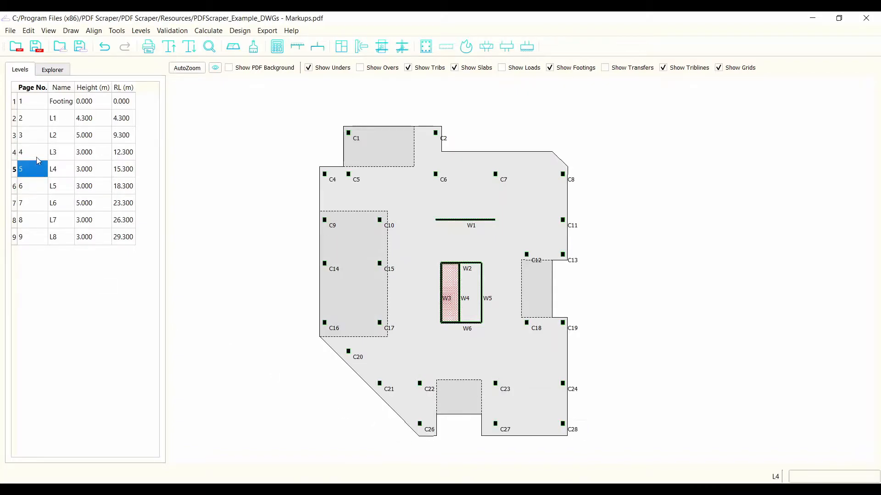
left_click(39, 158)
left_click(37, 137)
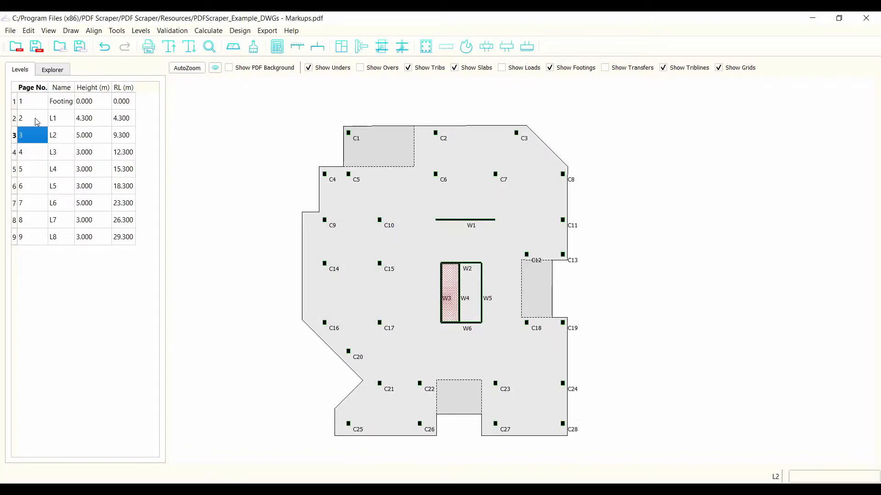
left_click(36, 120)
left_click(38, 107)
key("Down")
key("Down")
key("Down")
key("Down")
key("Down")
key("Down")
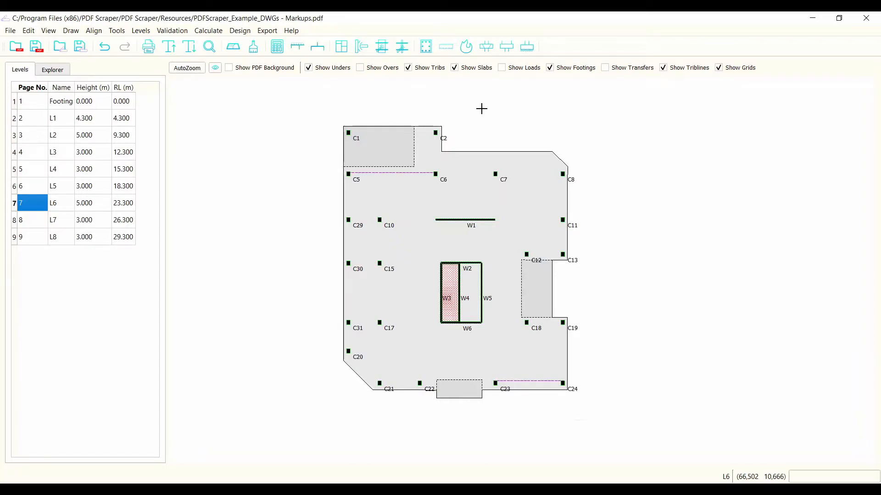
Display the loads and generate facade loads on levels L1 to L8 from a facade weight of 0.8 kN/m2
left_click(501, 68)
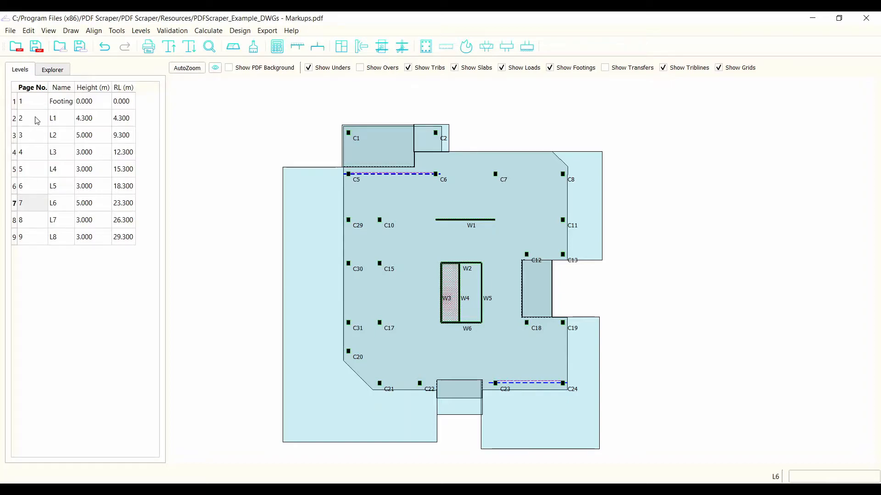
left_click_drag(37, 121, 46, 237)
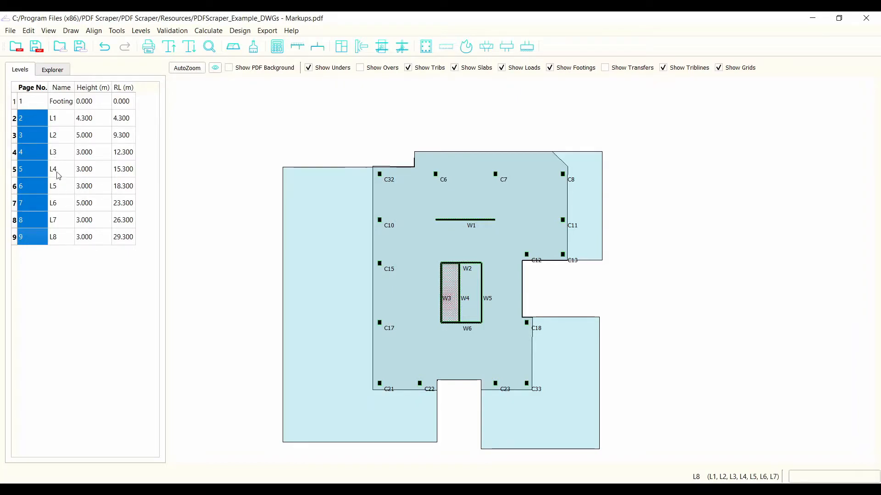
left_click(140, 32)
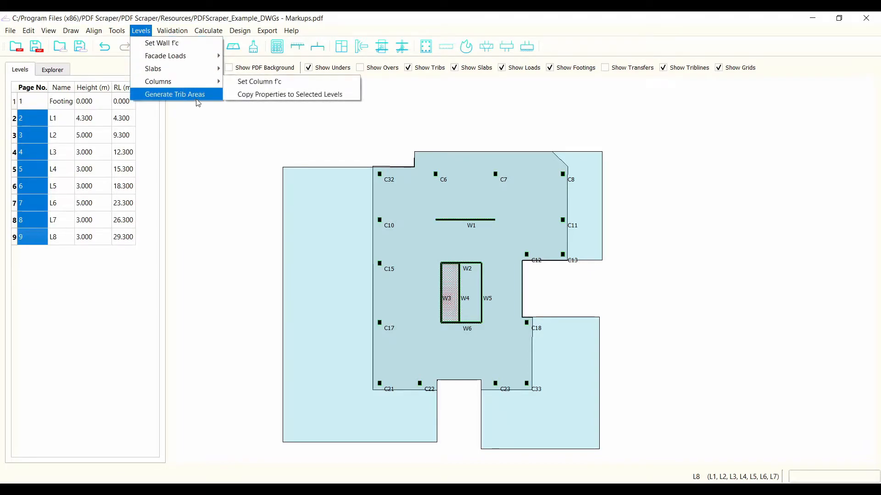
mouse_move(201, 56)
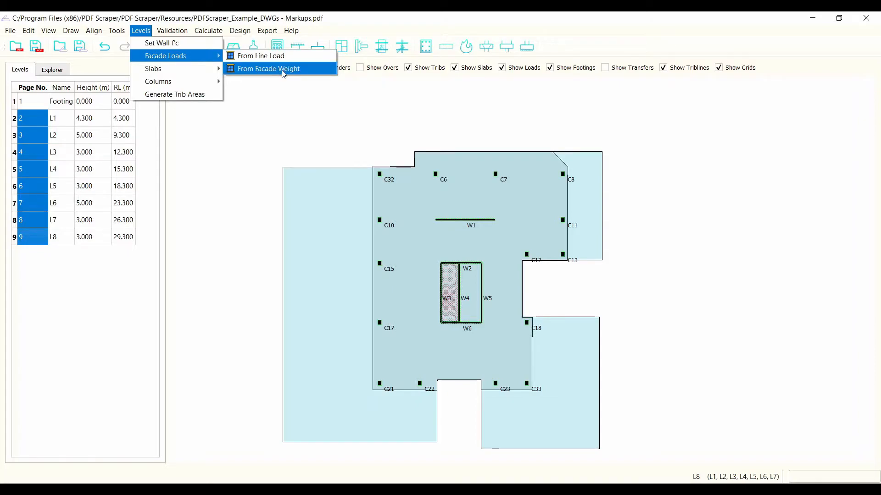
left_click(284, 69)
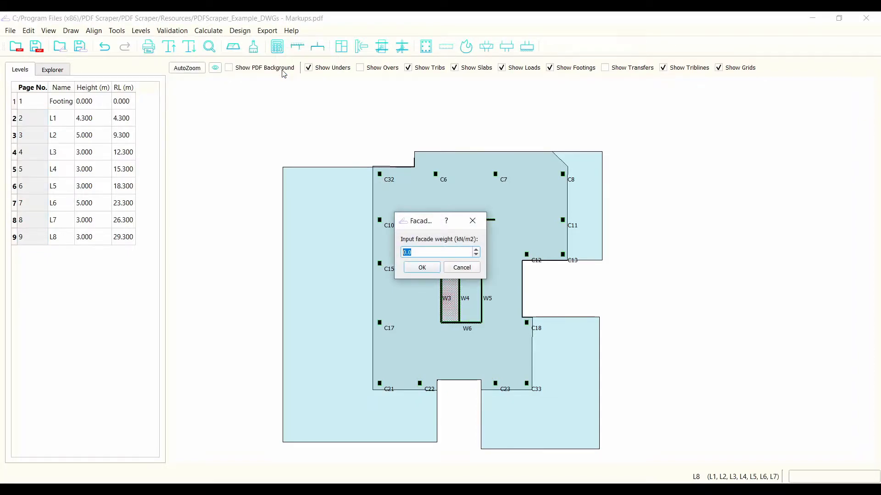
type("0.8")
left_click(417, 266)
left_click(672, 277)
Examine the generated facade loads along the slab edges on level L4, and check levels L5, L8 and L6
left_click(29, 175)
scroll(327, 210, "up", 4)
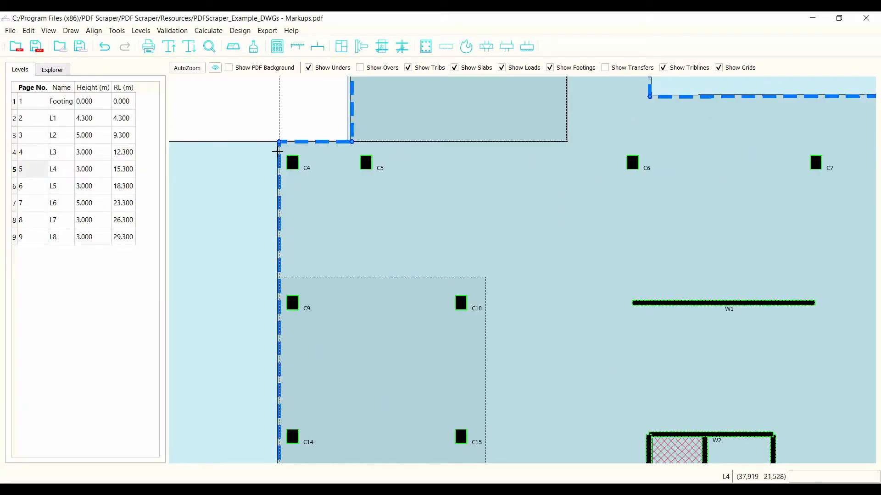
scroll(288, 95, "down", 5)
scroll(394, 310, "up", 3)
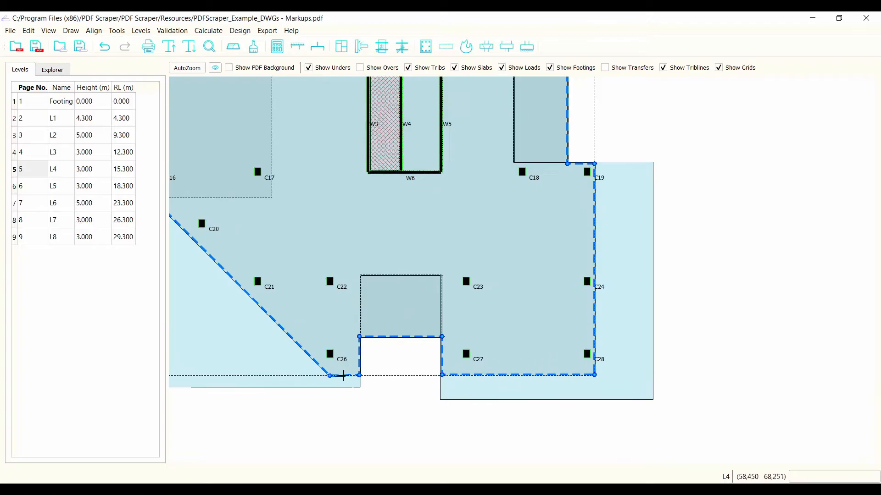
scroll(556, 314, "down", 5)
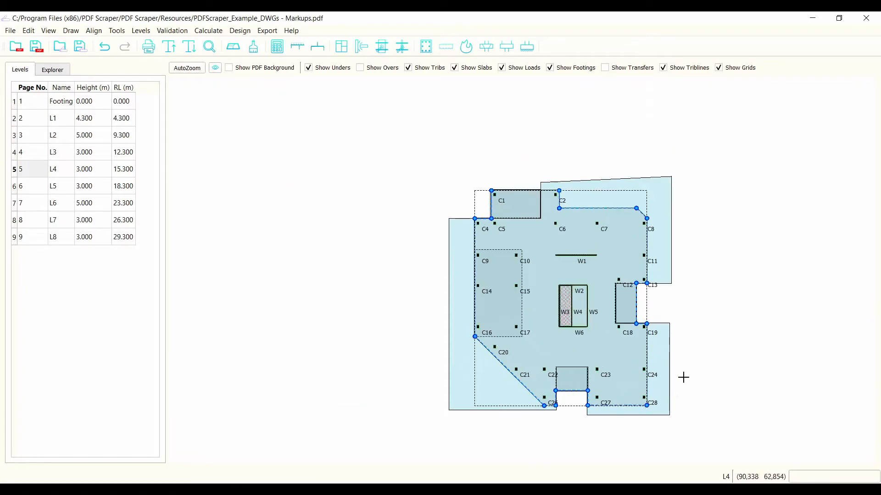
left_click(32, 190)
left_click(37, 240)
left_click(42, 205)
Examine closely how the facade line load follows the slab corner near column C1 on level L3
left_click(58, 152)
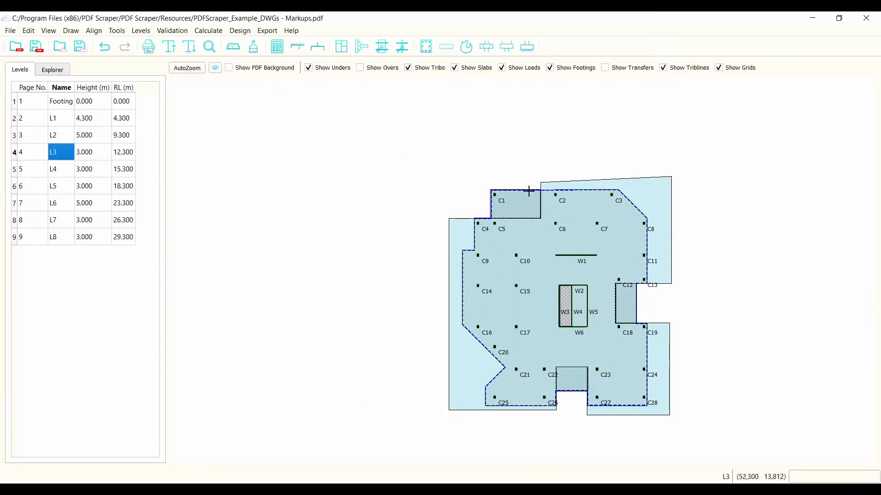
scroll(498, 205, "up", 8)
scroll(497, 205, "up", 4)
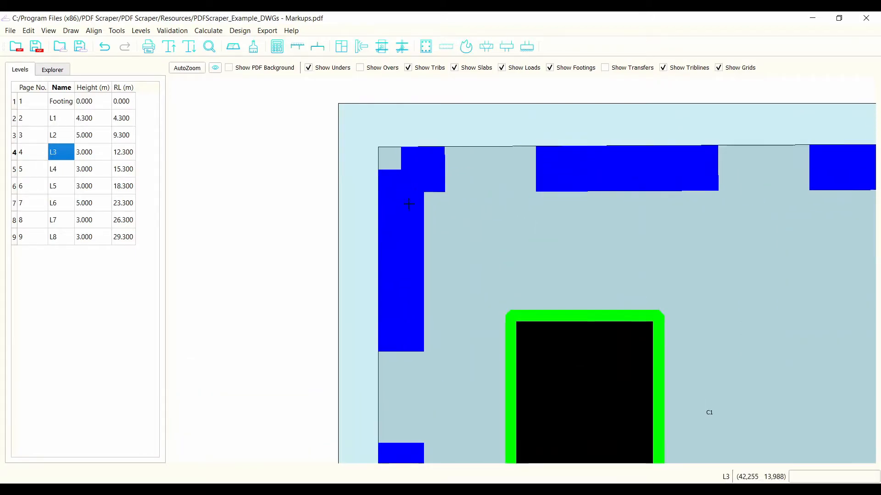
left_click(369, 255)
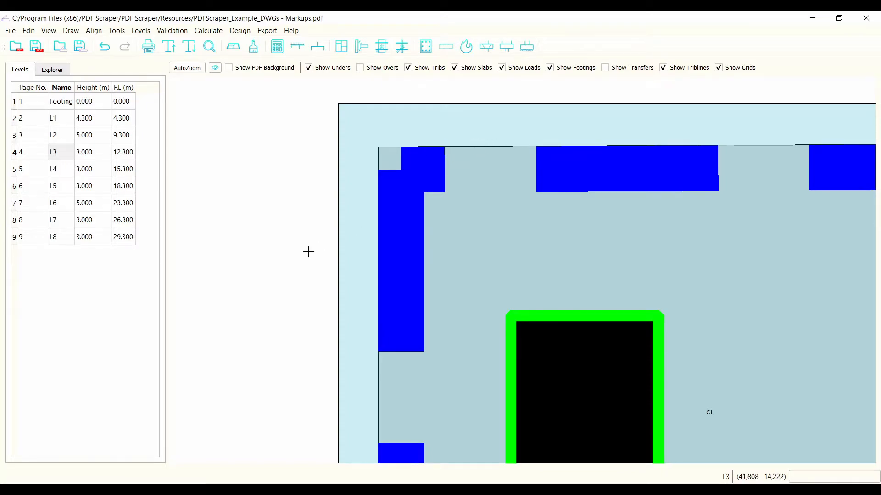
scroll(309, 248, "down", 5)
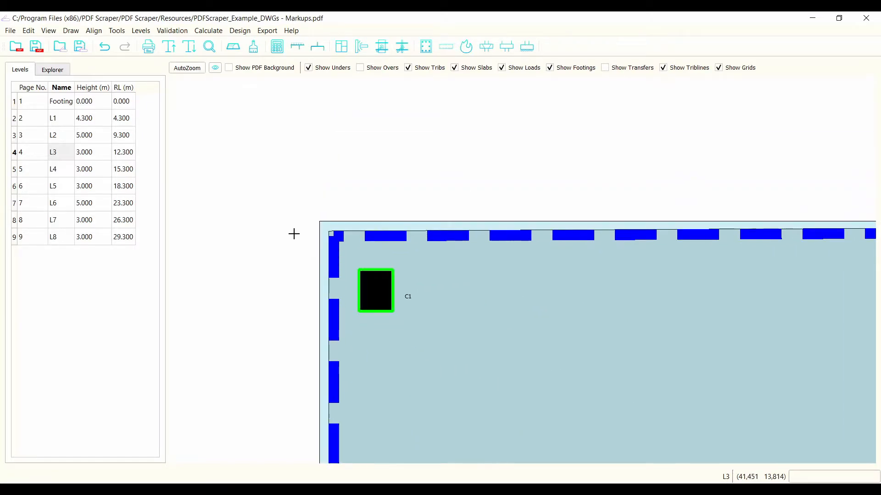
scroll(307, 228, "down", 3)
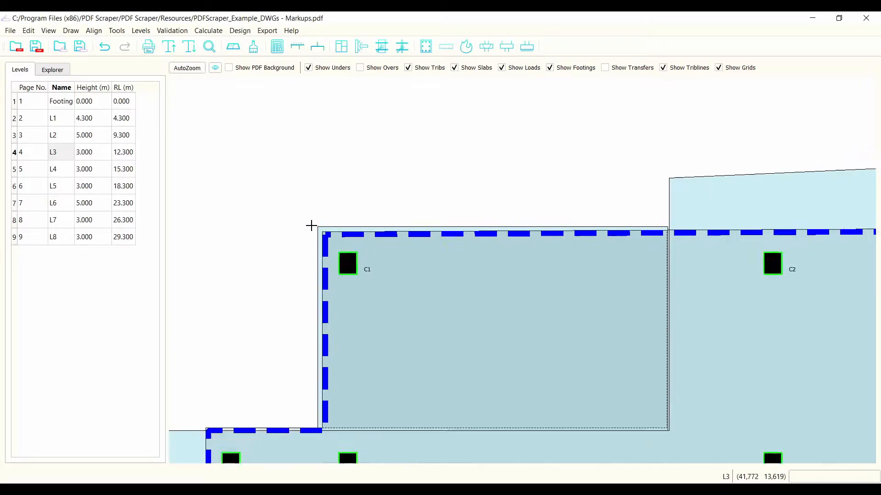
scroll(354, 173, "down", 4)
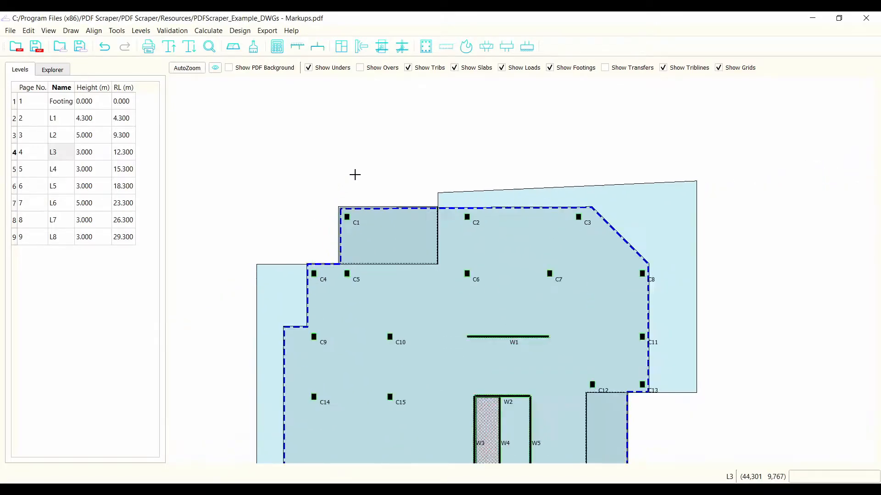
Inspect the properties of the generated facade line load near column C14 on level L3, including its dead load
scroll(343, 320, "up", 5)
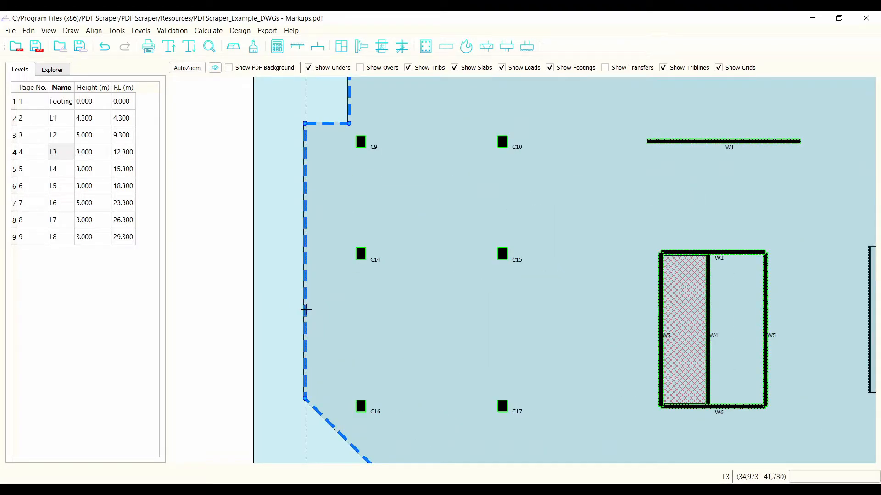
double_click(306, 310)
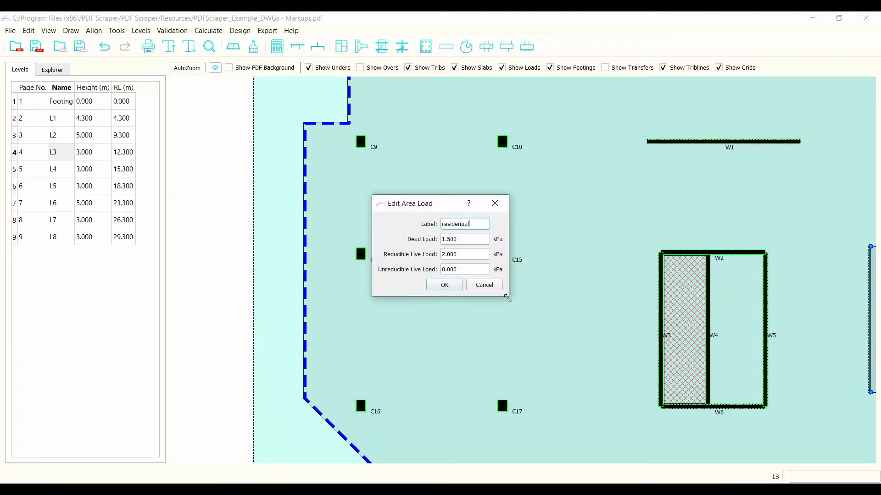
left_click(487, 286)
scroll(309, 340, "up", 3)
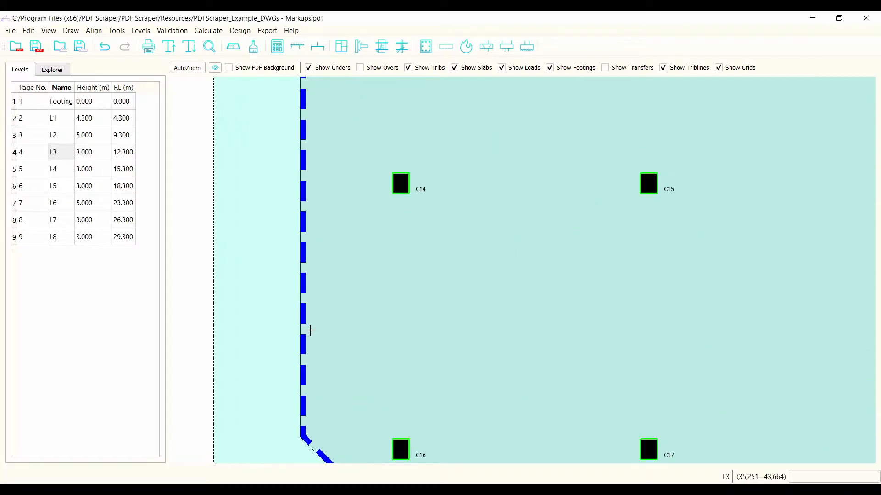
double_click(302, 306)
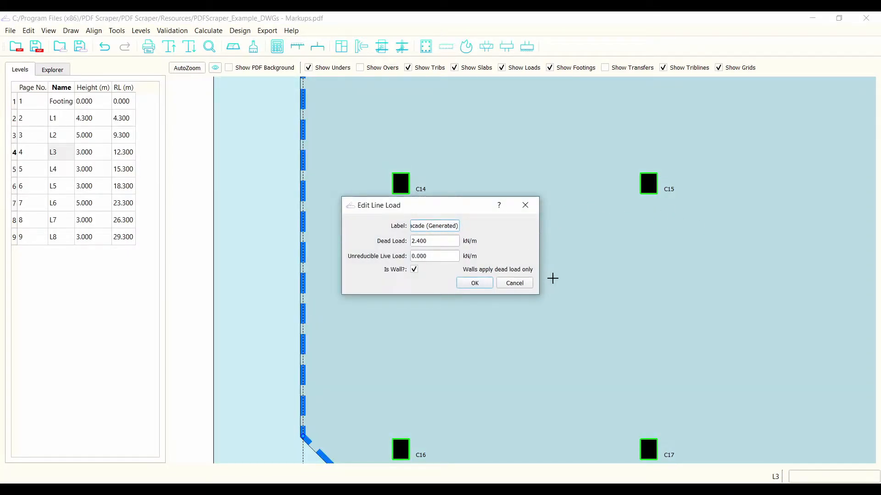
left_click_drag(542, 275, 709, 277)
left_click_drag(484, 229, 392, 236)
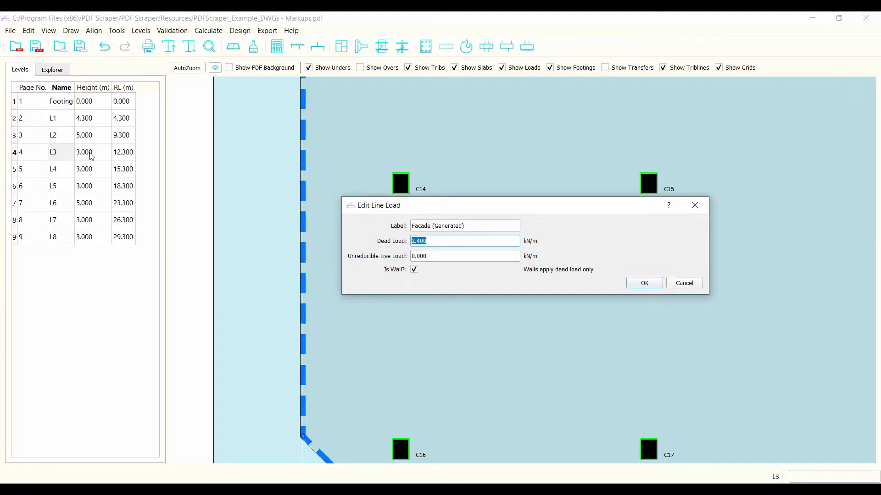
left_click(430, 241)
left_click(645, 283)
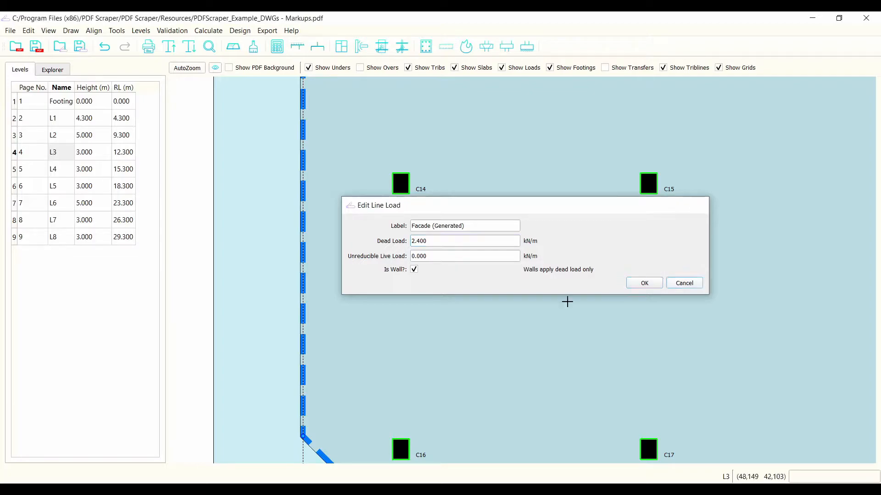
Examine the facade and area loads around the whole slab perimeter on level L3
scroll(279, 314, "down", 6)
scroll(295, 306, "down", 1)
scroll(442, 257, "up", 5)
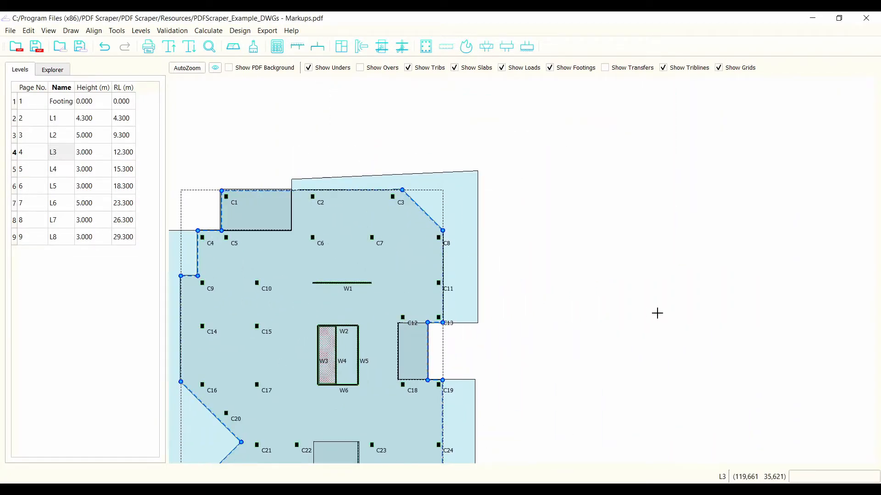
scroll(657, 313, "down", 4)
scroll(438, 324, "up", 5)
scroll(447, 161, "up", 3)
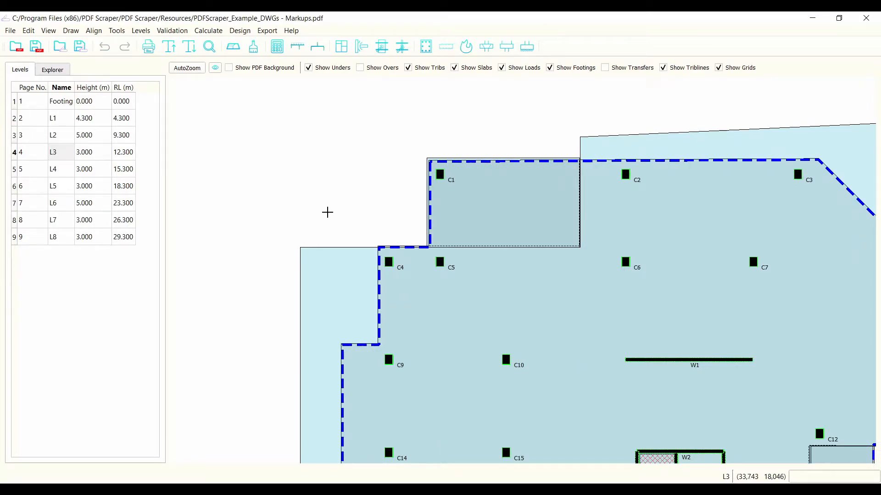
scroll(310, 194, "down", 4)
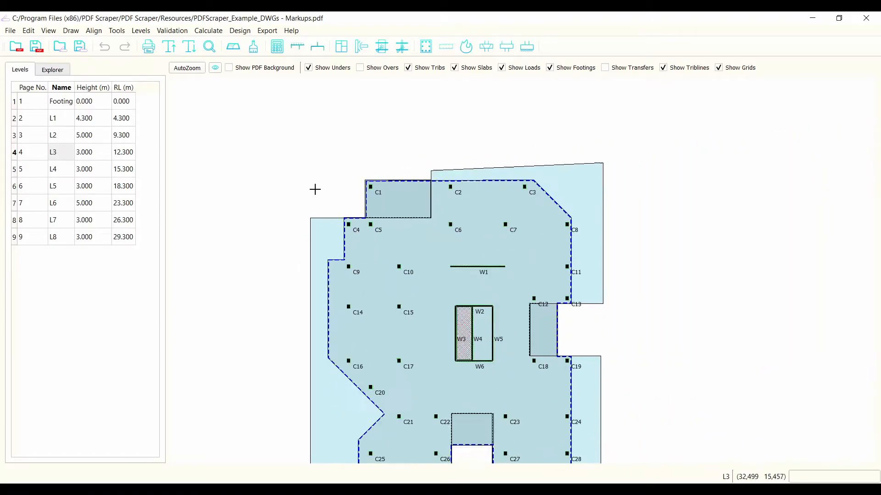
scroll(367, 304, "up", 1)
scroll(317, 185, "down", 1)
scroll(361, 295, "up", 1)
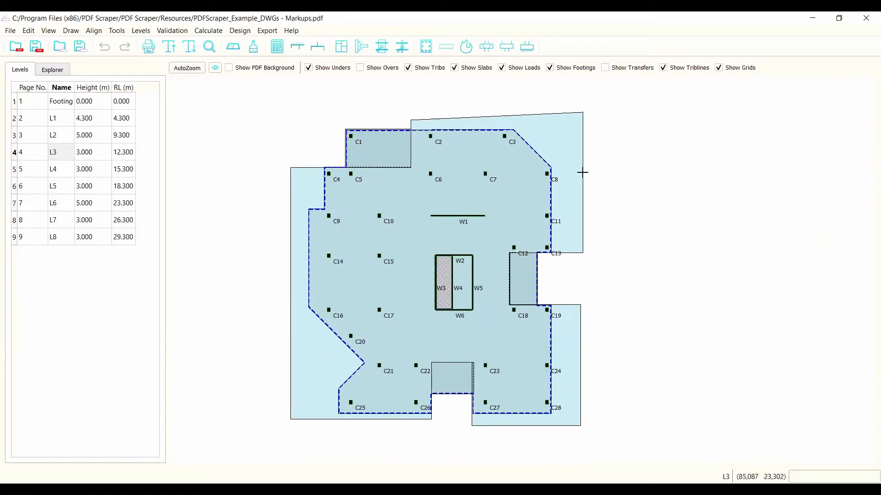
Hide the loads and generate the tributary areas for the columns and walls
left_click(502, 68)
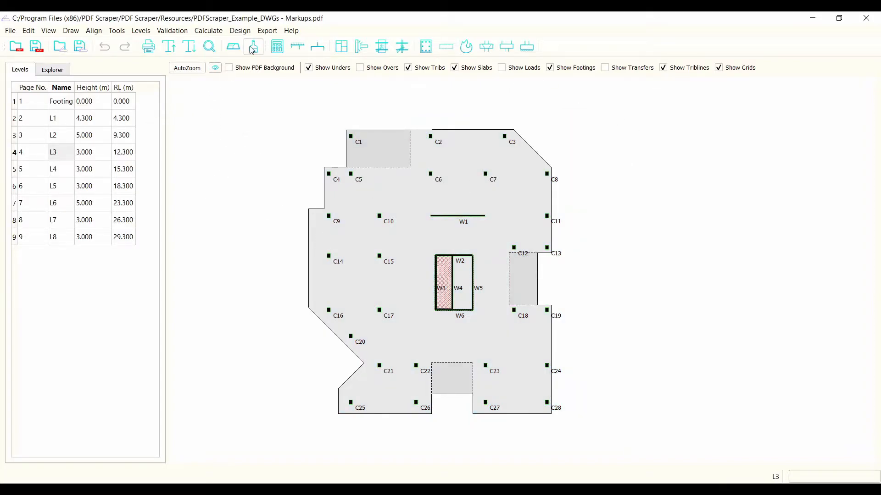
left_click(233, 48)
left_click(233, 47)
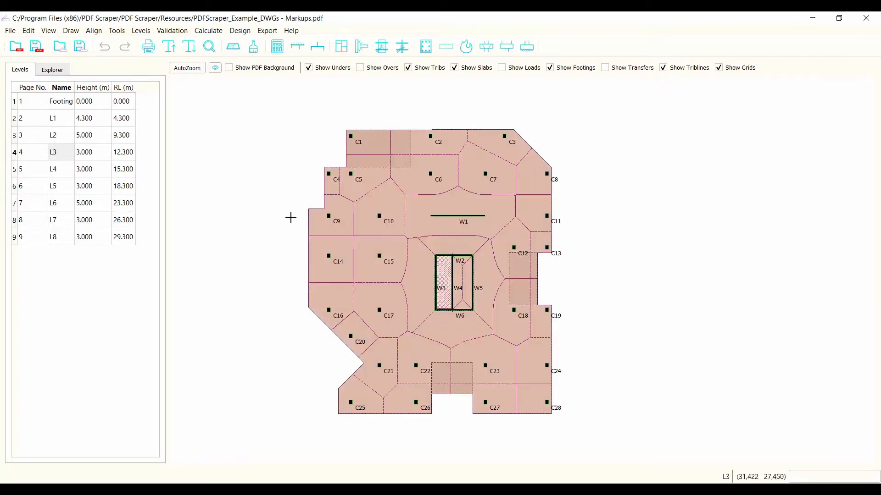
Examine the tributary areas of the columns and walls on level L3, and open level L1
scroll(354, 341, "up", 2)
scroll(384, 420, "up", 1)
scroll(371, 415, "down", 1)
scroll(362, 378, "up", 3)
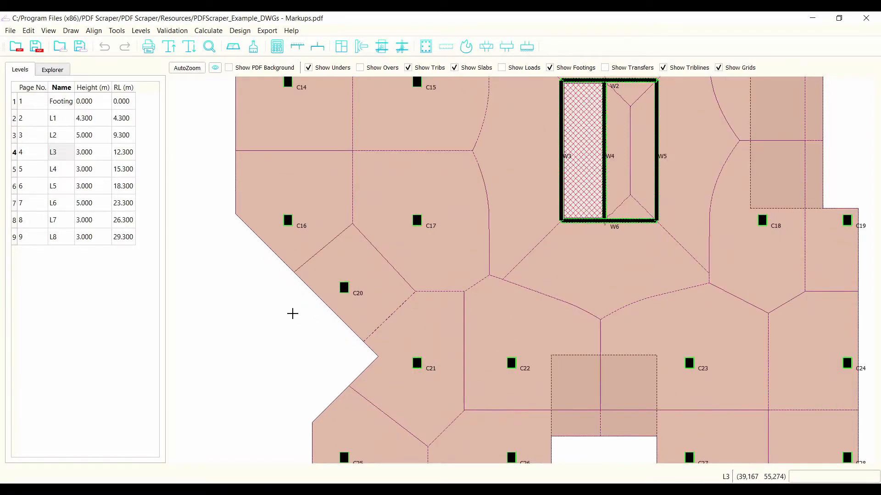
scroll(300, 317, "down", 2)
scroll(499, 274, "down", 2)
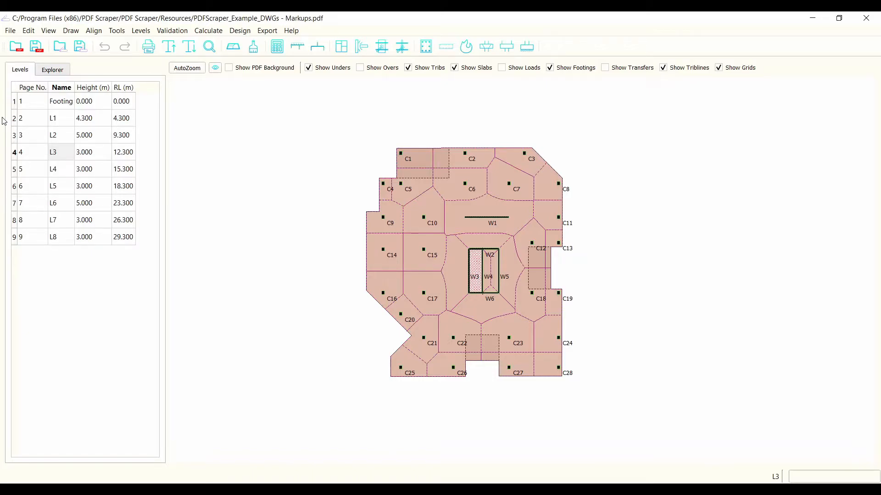
left_click(46, 120)
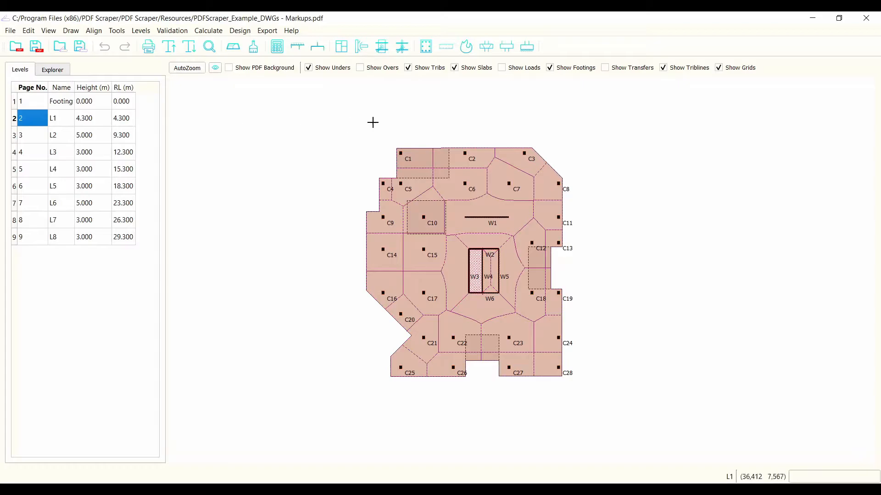
Examine the tributary areas of the columns and walls across level L1
scroll(450, 185, "up", 4)
scroll(391, 210, "up", 3)
scroll(394, 270, "down", 3)
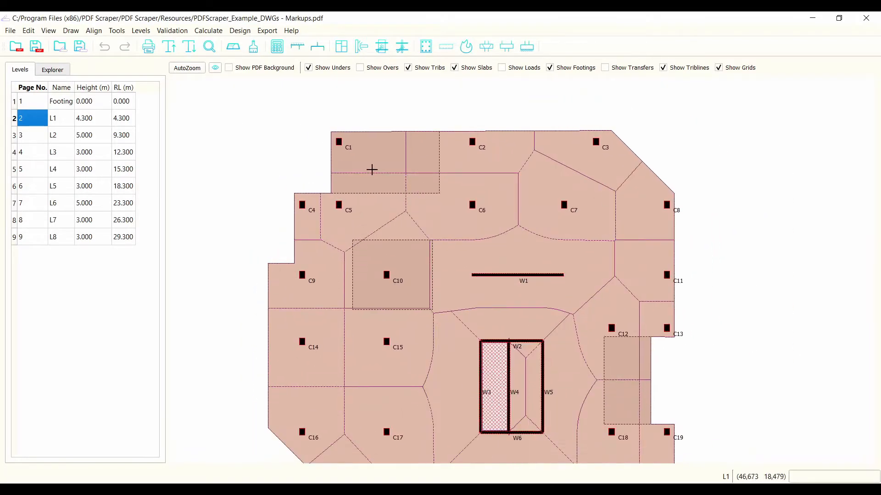
left_click(404, 96)
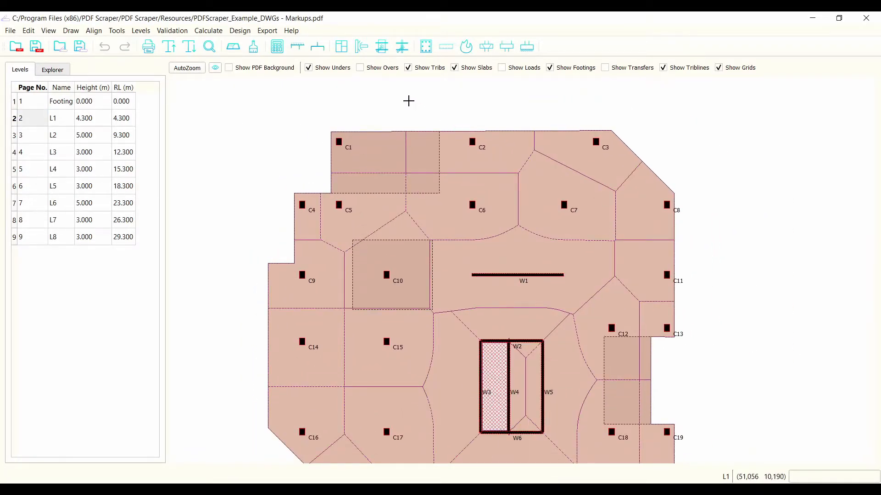
scroll(444, 120, "down", 2)
scroll(446, 306, "up", 3)
scroll(445, 303, "down", 3)
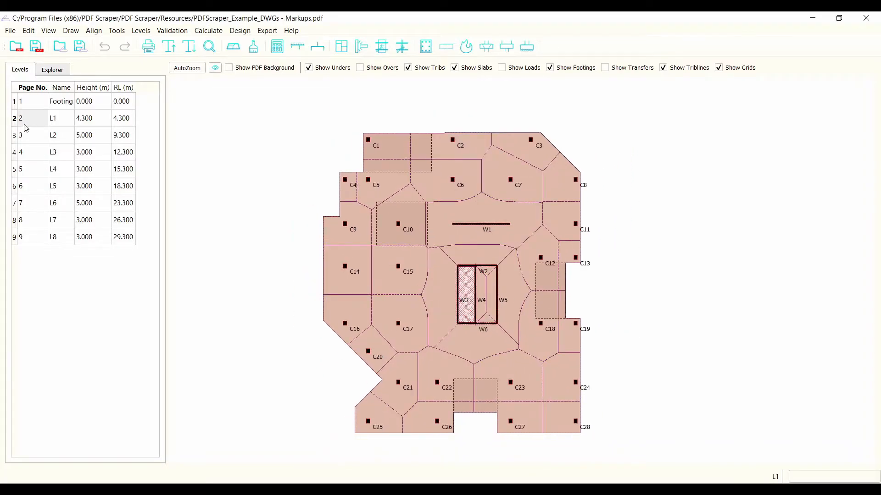
Go through the levels above L1 up to L8 to compare their tributary areas, and return to level L6
left_click(35, 141)
key("Down")
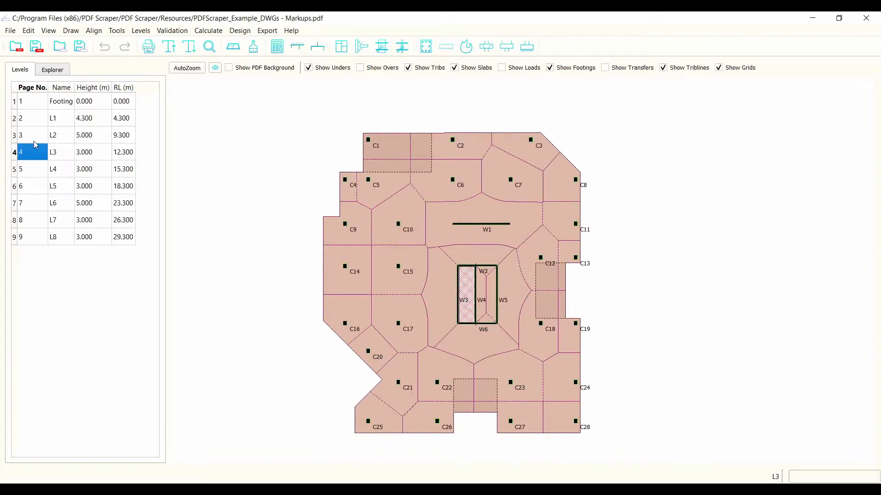
key("Down")
key("Down")
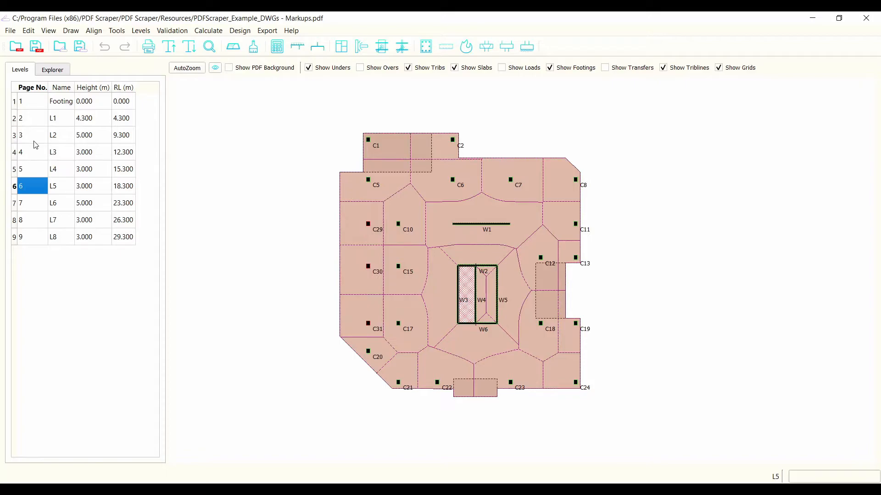
key("Down")
key("Down")
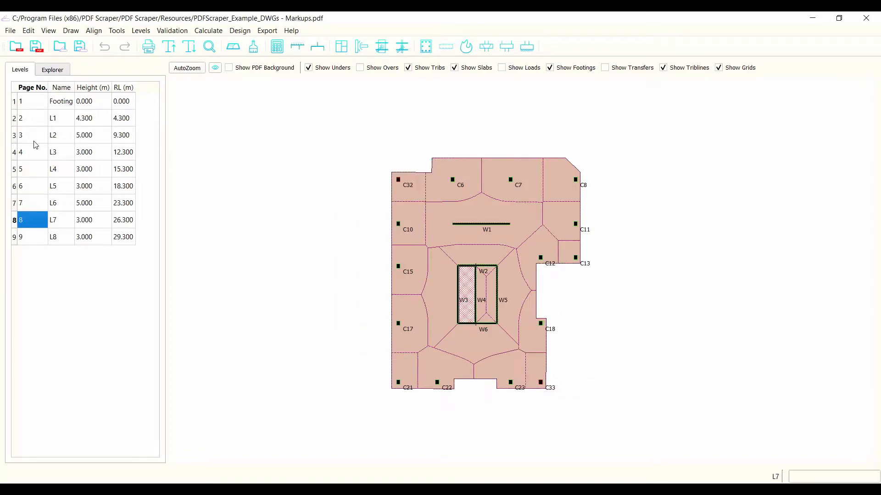
key("Down")
key("Up")
key("Up")
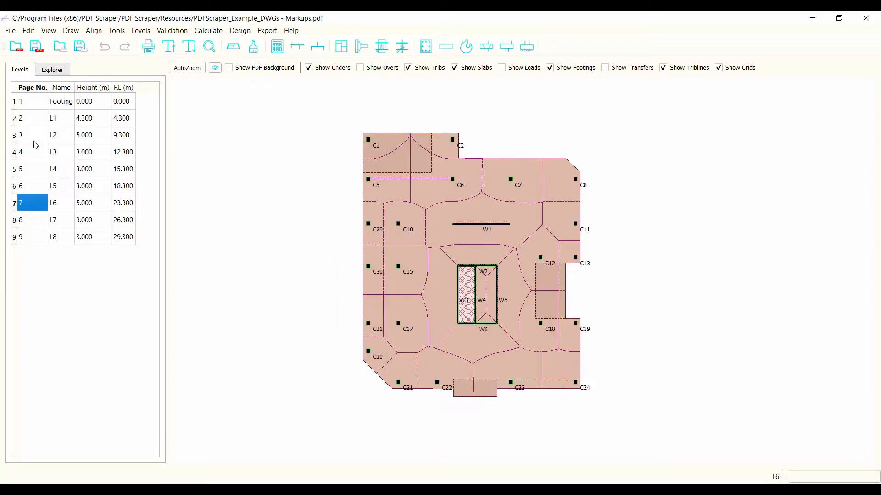
Inspect the tribline between columns C5 and C6 on level L6 and the curved tributary boundaries around C1 and C2
left_click(621, 214)
scroll(395, 126, "up", 5)
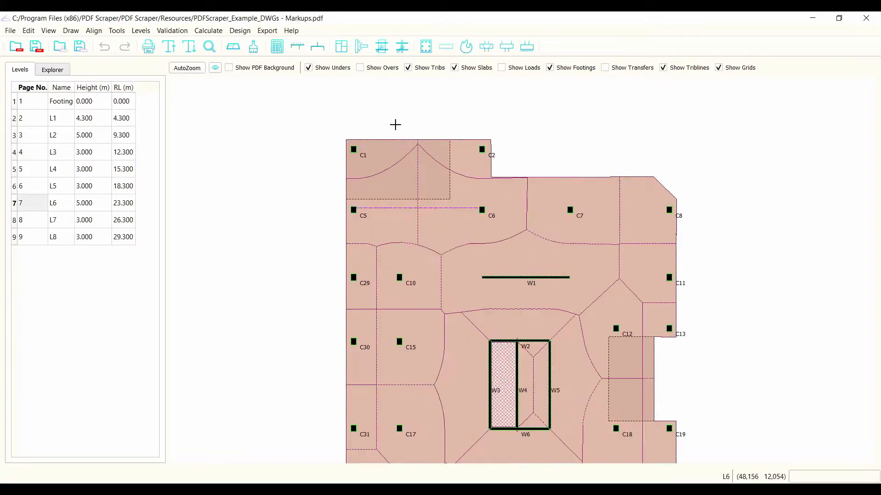
scroll(401, 157, "up", 1)
left_click(361, 288)
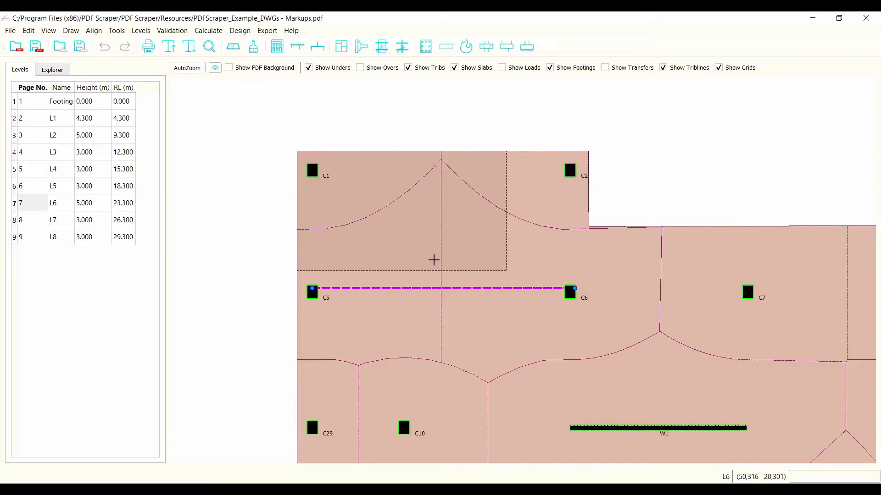
scroll(433, 262, "down", 1)
scroll(456, 358, "up", 2)
scroll(362, 287, "down", 2)
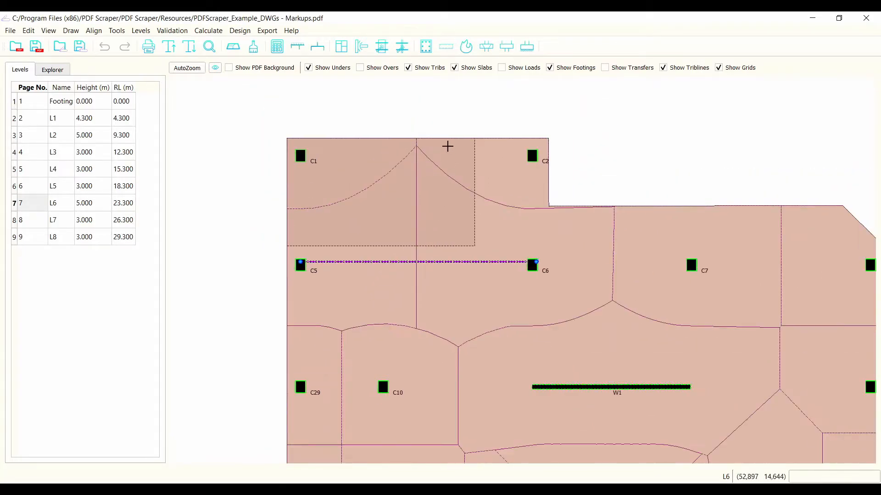
scroll(448, 147, "up", 1)
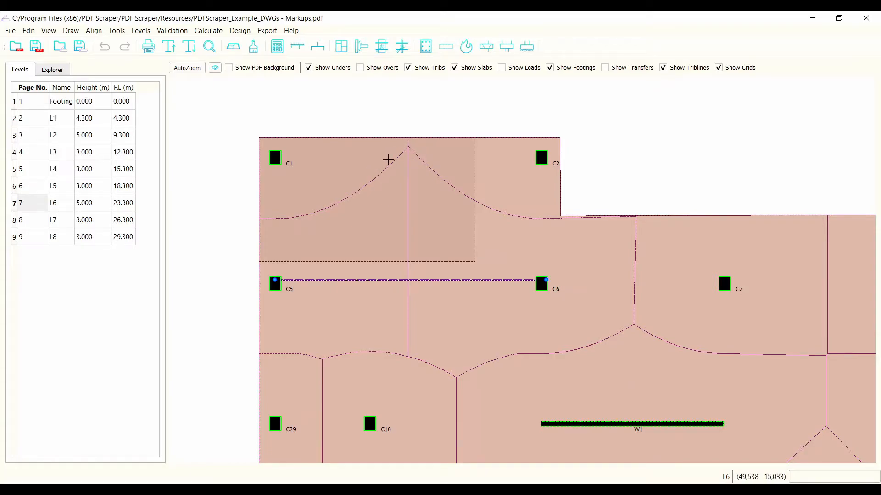
left_click(603, 159)
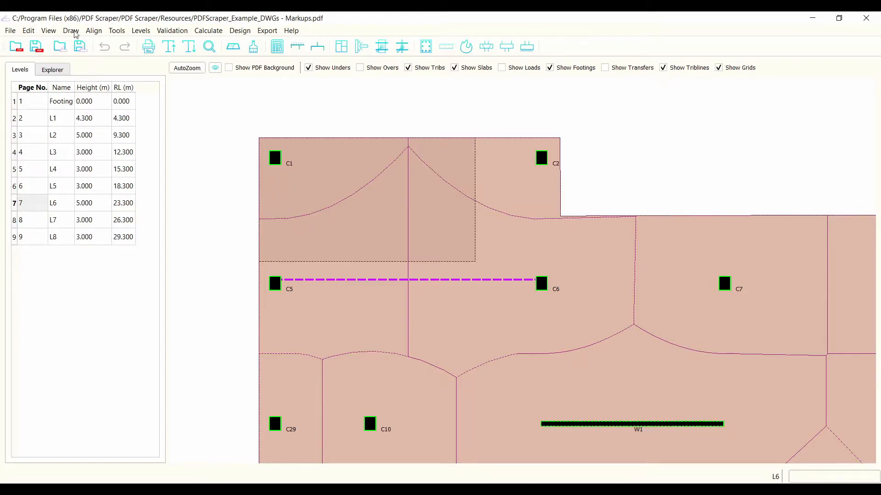
Draw a tribline from column C1 to column C2 on level L6
left_click(71, 31)
left_click(110, 204)
left_click(276, 157)
left_click(540, 157)
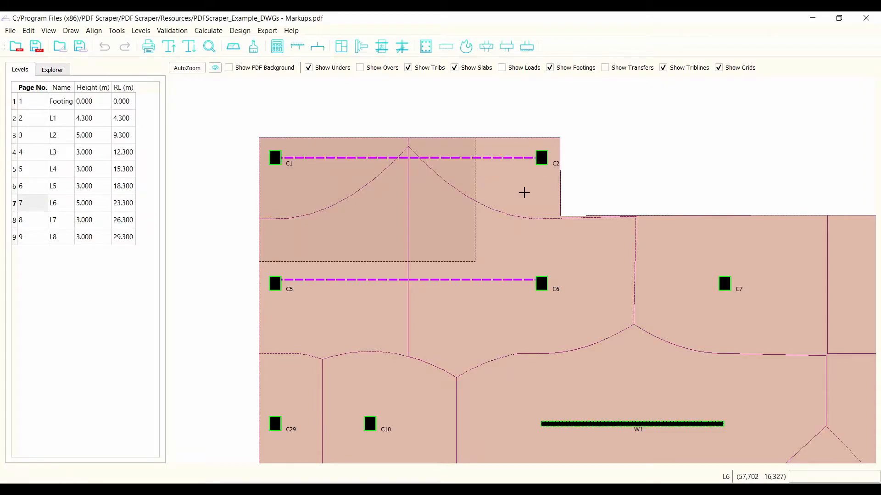
scroll(399, 184, "up", 1)
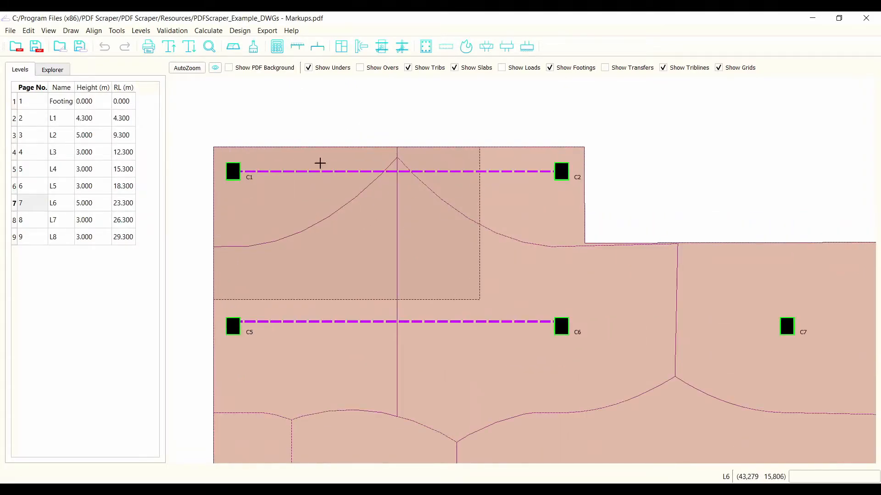
scroll(191, 214, "down", 2)
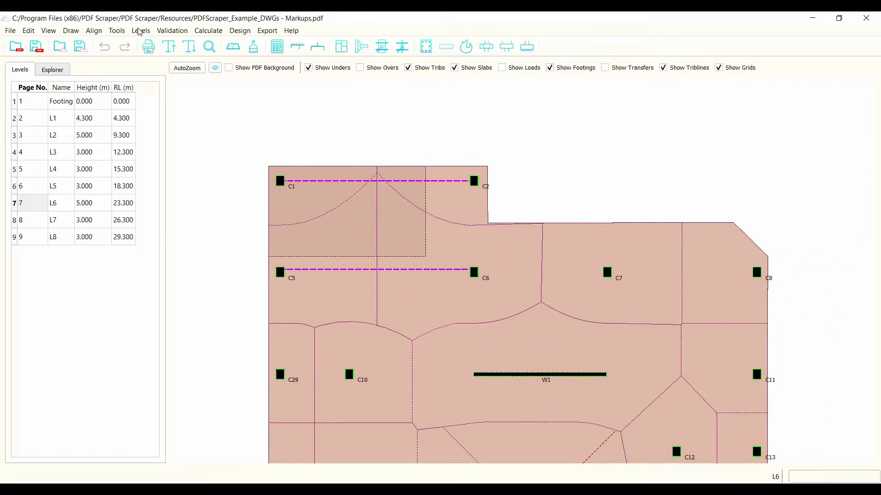
Regenerate the tributary areas with the new tribline and hide the slabs
left_click(141, 31)
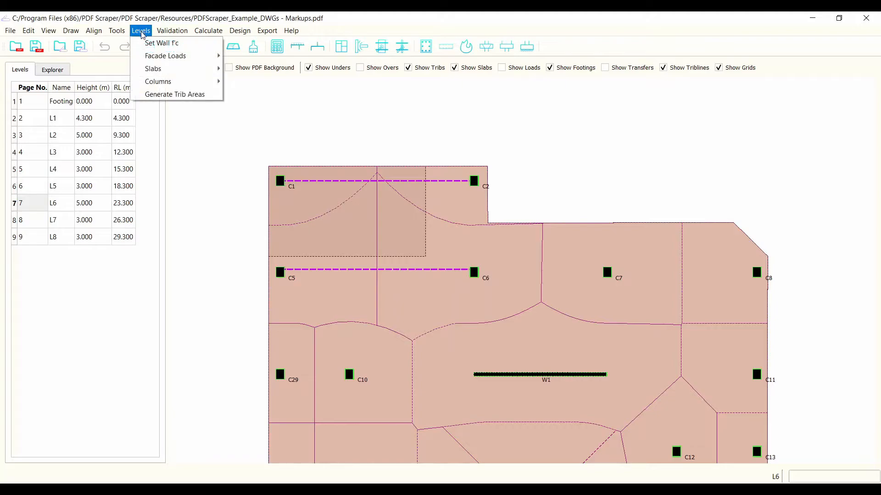
left_click(177, 96)
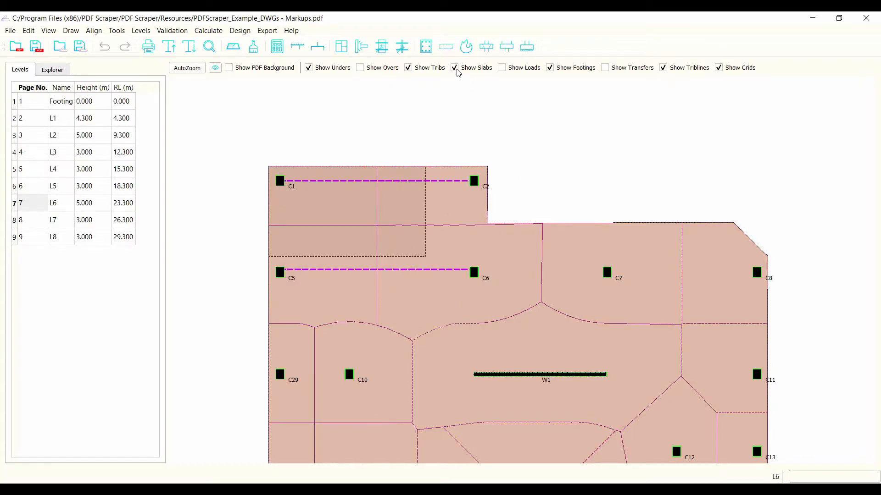
scroll(256, 93, "down", 3)
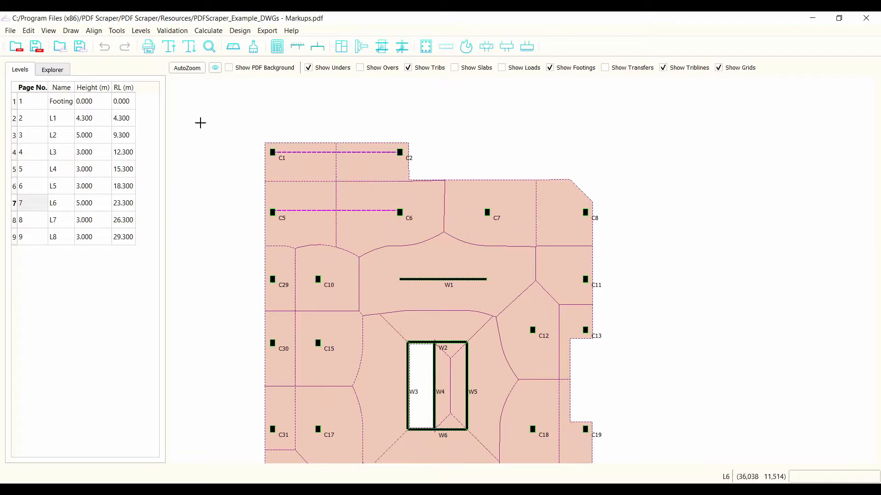
Examine the regenerated tributary areas on level L6, especially around columns C1, C2, C5 and C6
scroll(290, 270, "down", 2)
scroll(321, 330, "down", 2)
scroll(353, 389, "up", 3)
scroll(355, 363, "down", 3)
scroll(283, 138, "up", 1)
scroll(270, 82, "up", 2)
scroll(271, 151, "down", 3)
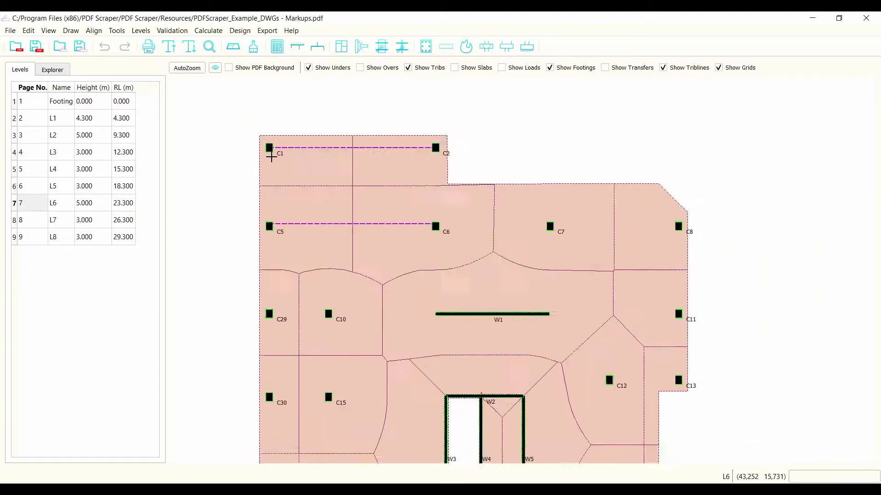
scroll(330, 262, "down", 1)
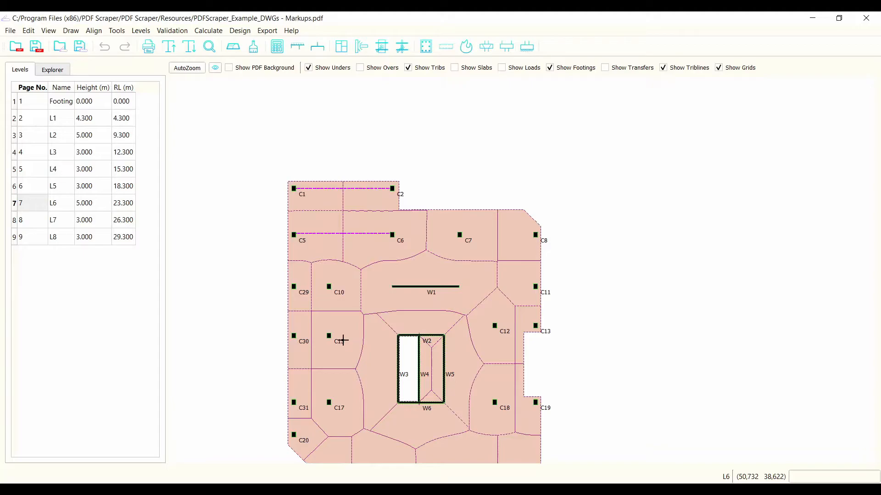
scroll(347, 270, "up", 2)
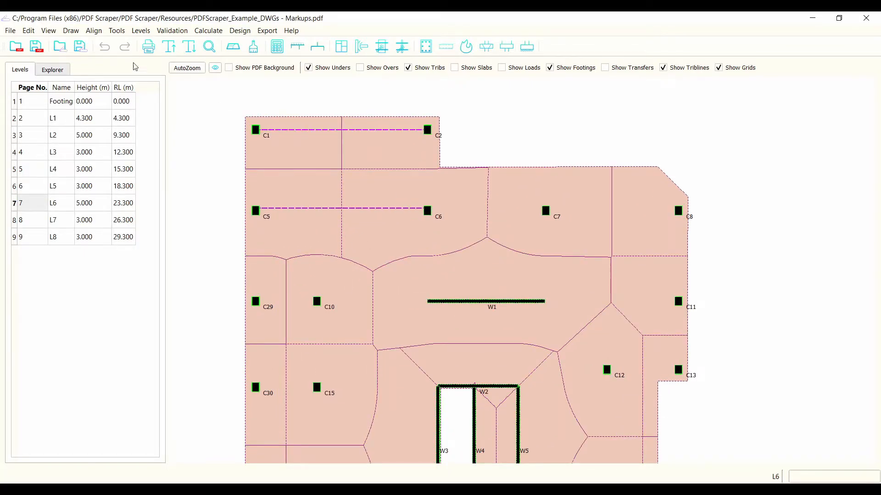
Allow editing of the tributary areas so that their boundary vertices on level L6 can be changed
left_click(31, 31)
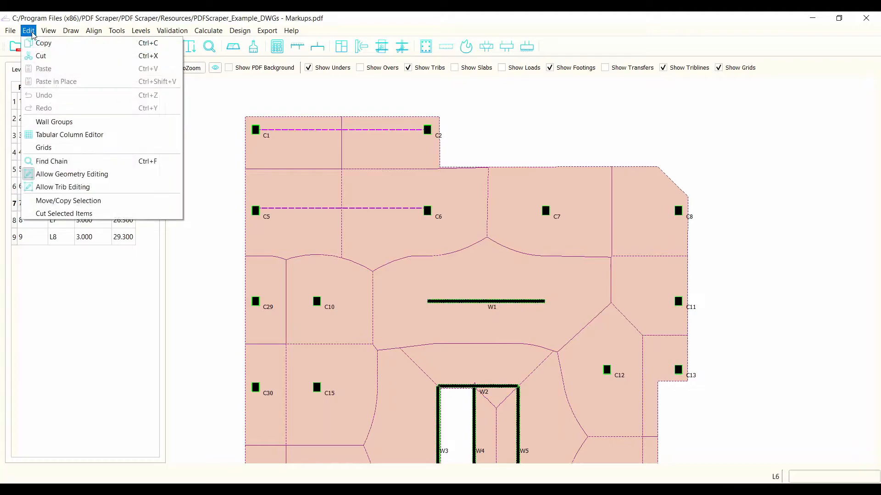
left_click(57, 187)
scroll(468, 239, "down", 2)
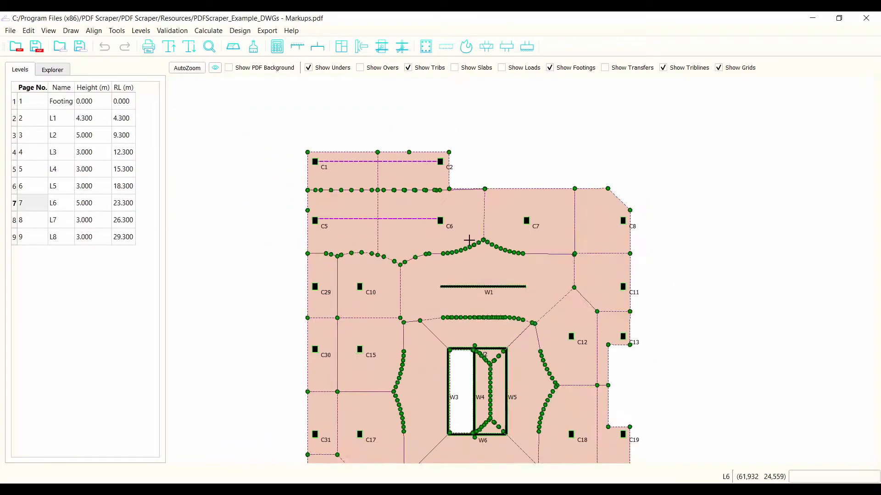
scroll(463, 248, "up", 4)
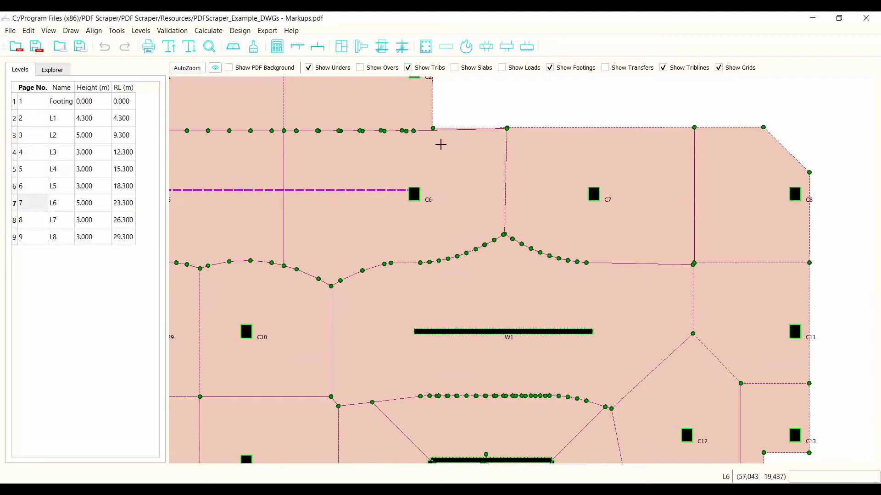
scroll(358, 164, "down", 2)
scroll(439, 161, "up", 4)
scroll(386, 118, "down", 3)
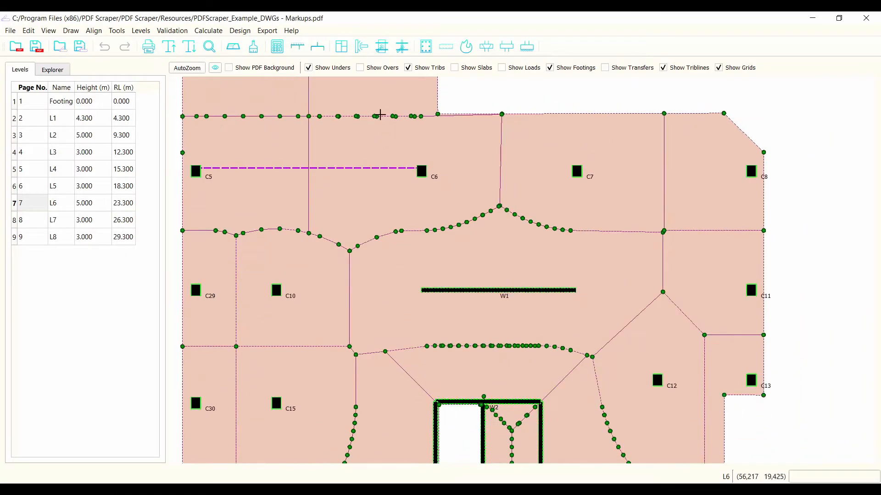
Pull one vertex of the tributary boundary between C2 and C6 out of line, and move it back to the boundary
scroll(358, 95, "up", 3)
scroll(359, 94, "up", 2)
left_click_drag(412, 158, 371, 112)
scroll(438, 281, "down", 3)
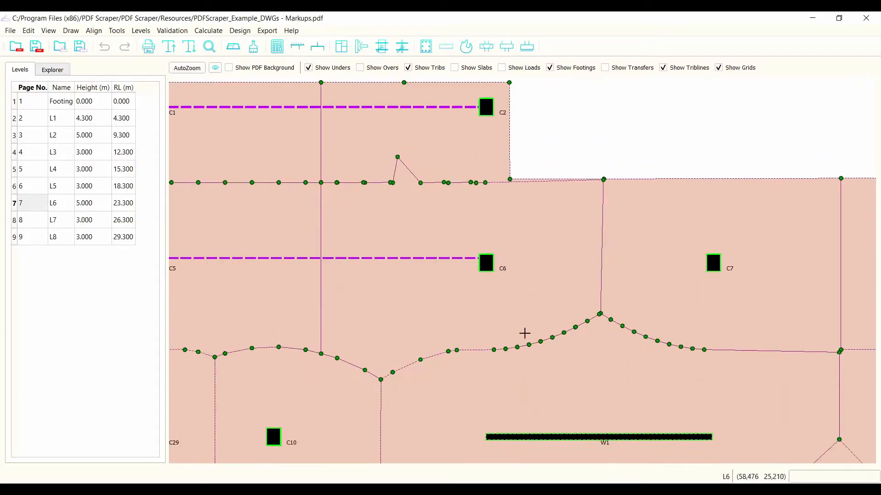
scroll(364, 138, "up", 3)
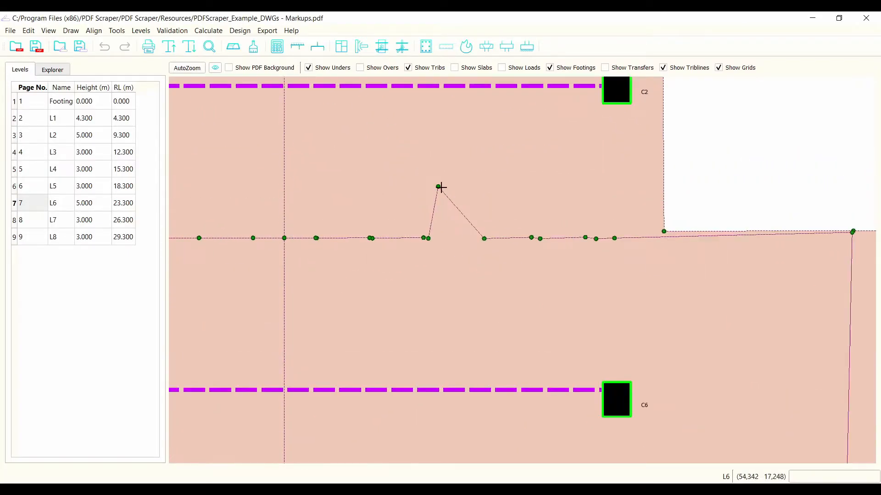
left_click_drag(452, 273, 451, 235)
scroll(446, 259, "down", 3)
scroll(594, 255, "up", 4)
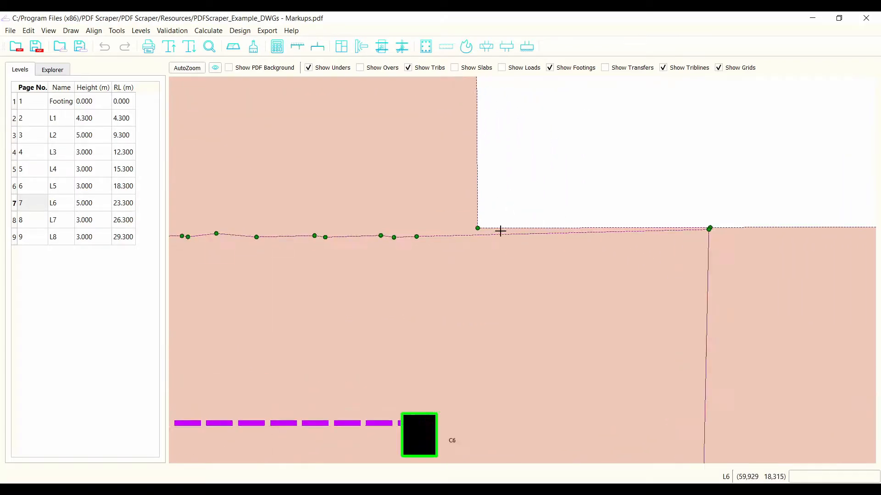
Delete the tributary area vertices where the boundary between C6 and C7 meets the slab edge
scroll(473, 233, "down", 2)
scroll(463, 252, "up", 2)
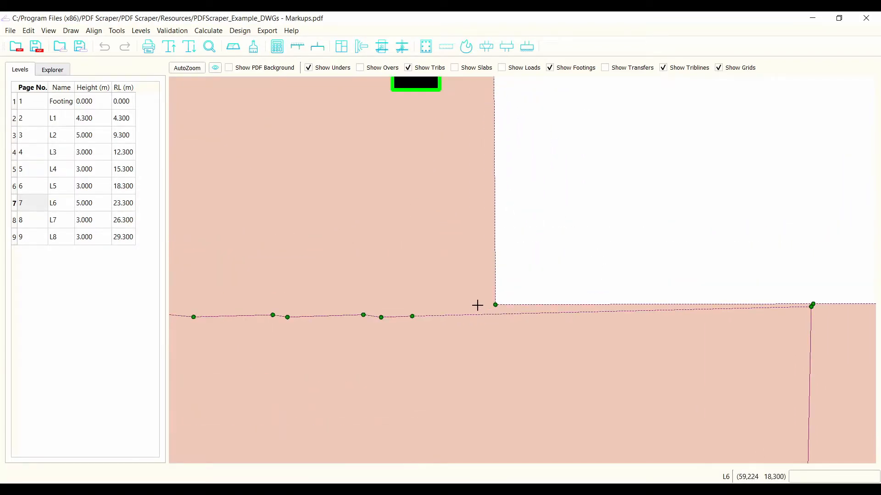
scroll(477, 307, "down", 3)
left_click(430, 147)
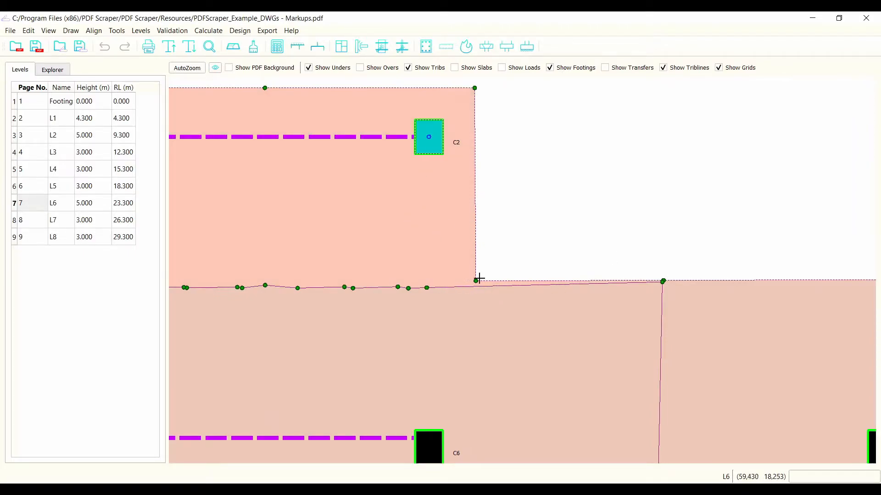
left_click(521, 238)
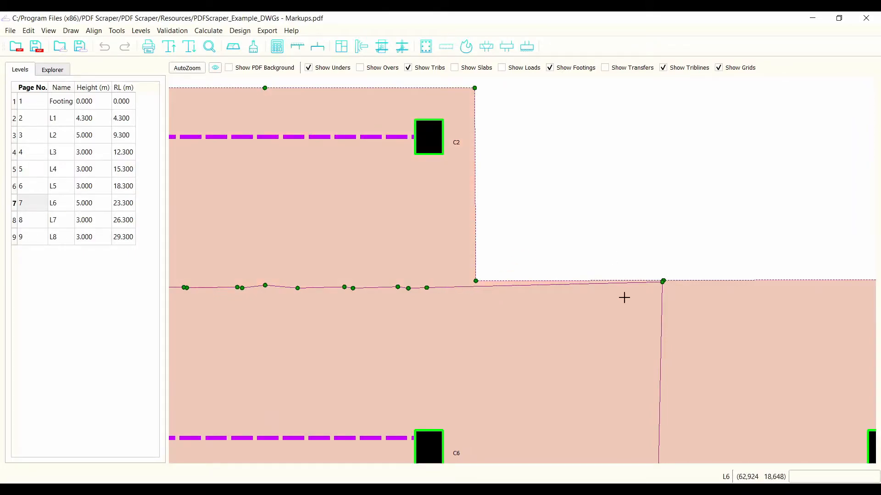
scroll(637, 299, "up", 3)
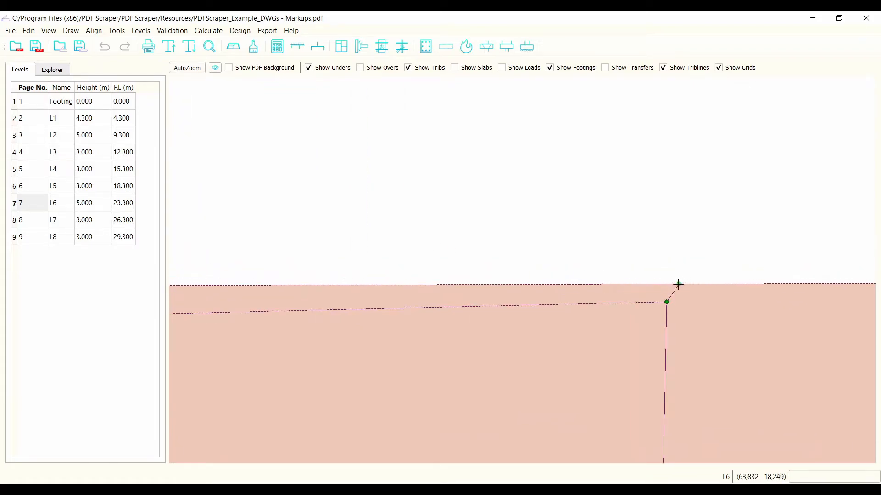
right_click(678, 284)
left_click(691, 291)
scroll(560, 185, "down", 5)
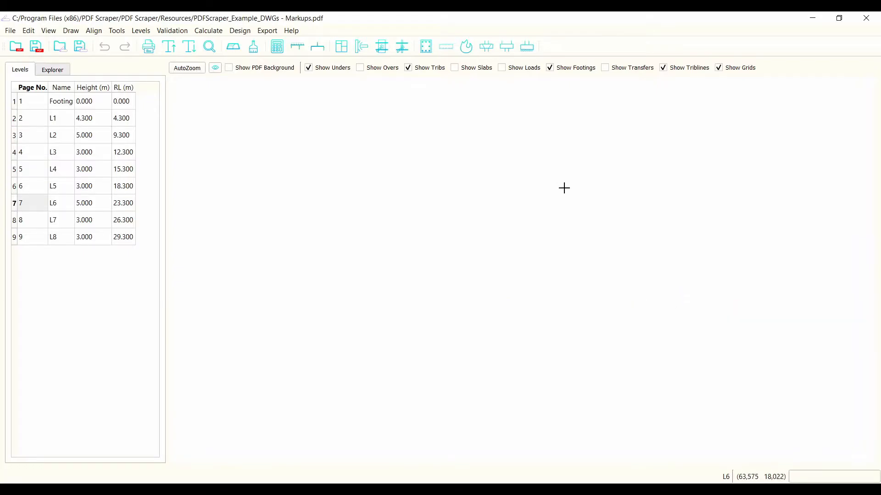
scroll(642, 202, "up", 4)
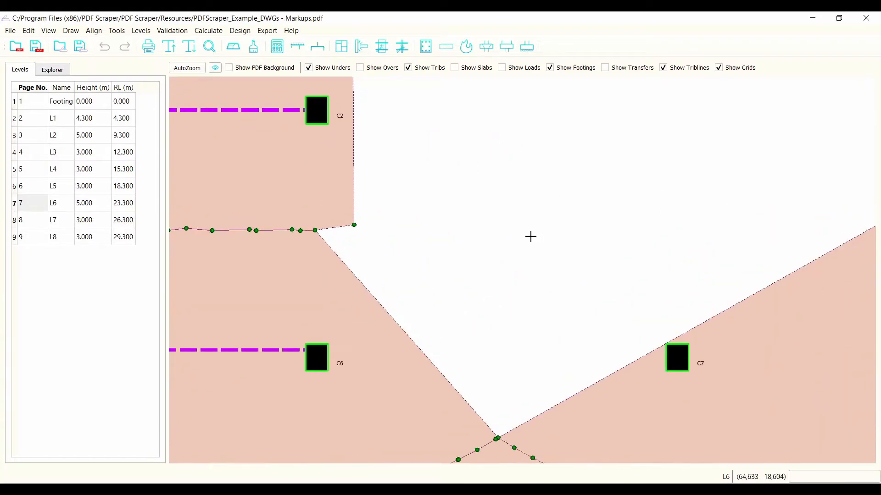
scroll(532, 236, "down", 3)
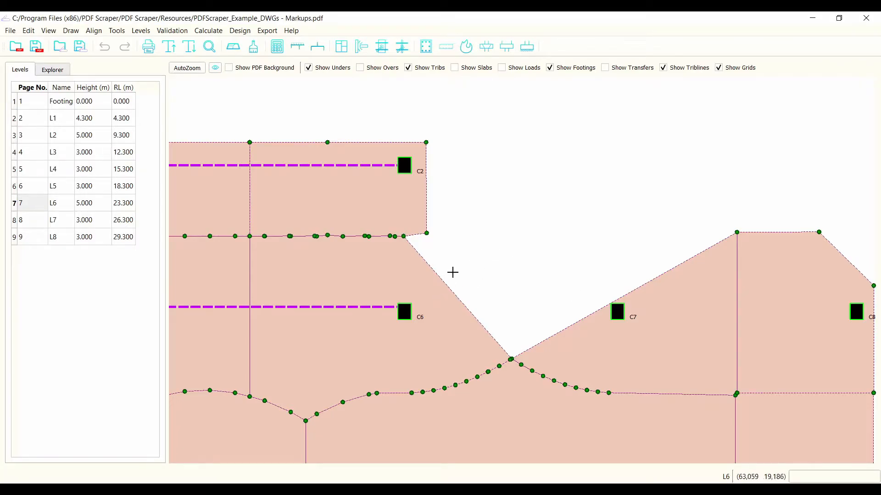
Show the slabs, insert a node on C6's tributary edge on level L6, and move it to the slab corner below C2
left_click(455, 68)
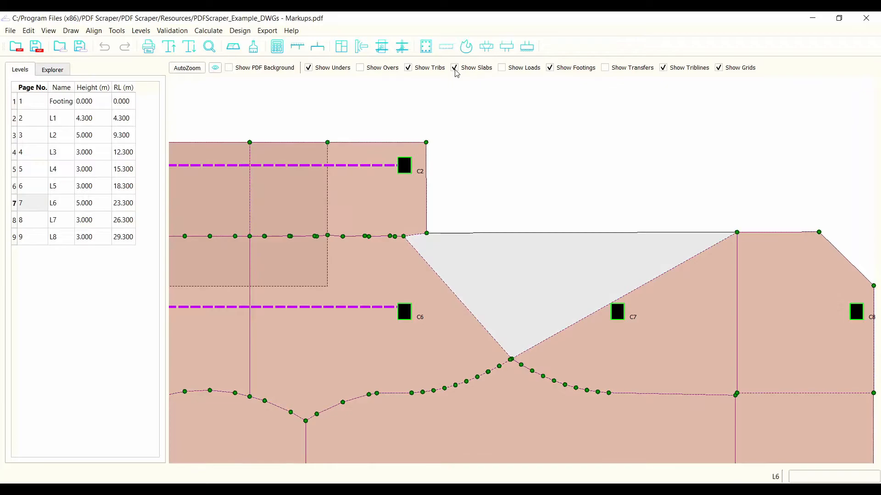
right_click(436, 276)
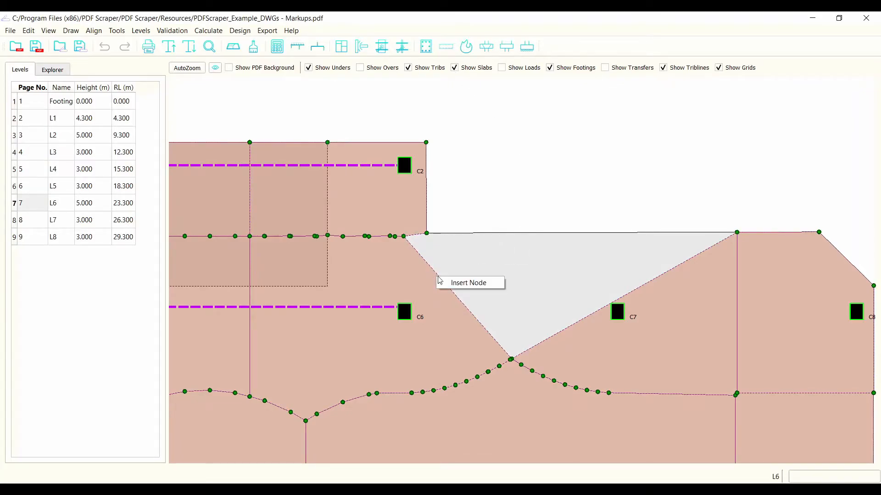
left_click(466, 283)
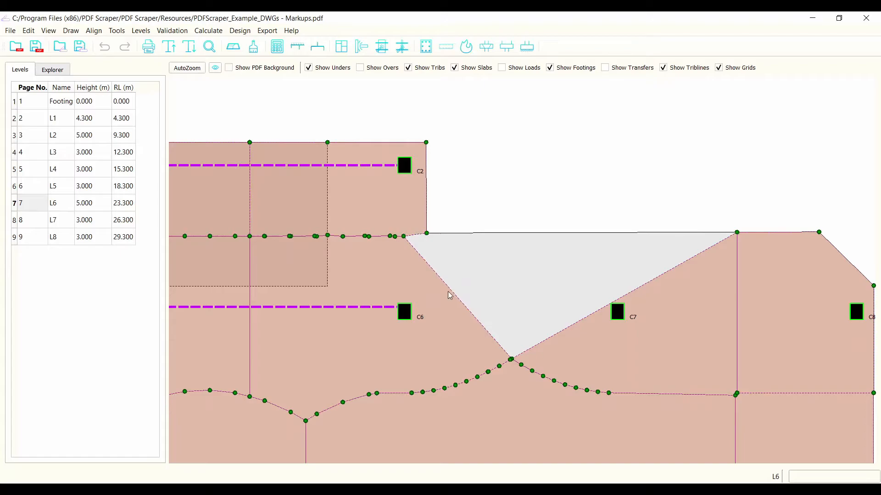
left_click_drag(437, 276, 427, 233)
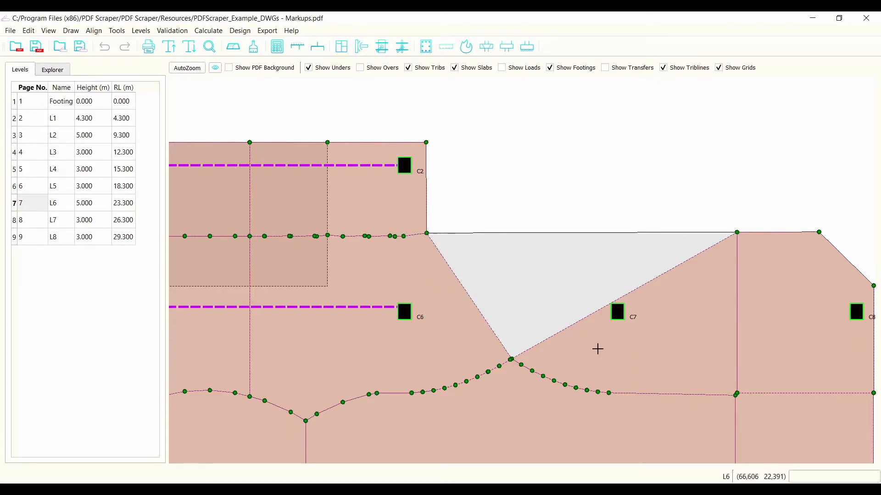
Insert another node on C6's tributary edge and place it on the slab edge directly above the junction with C7
right_click(463, 289)
left_click(493, 296)
left_click(512, 233)
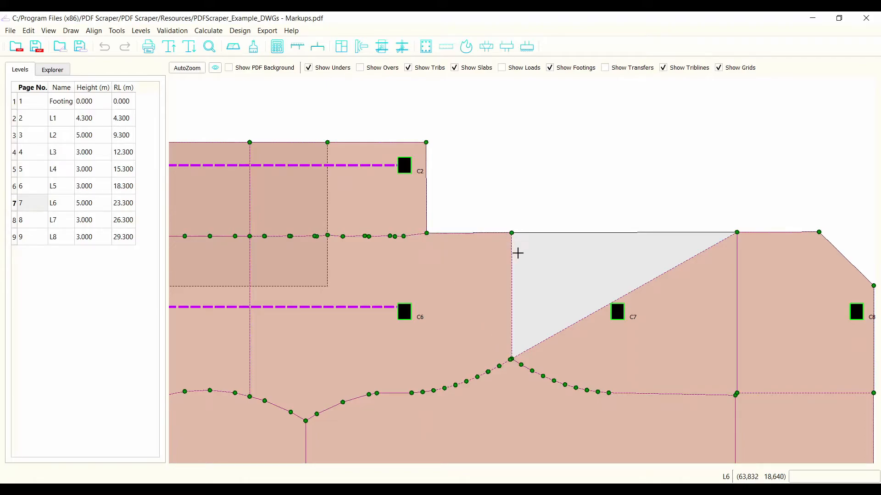
Insert a node on C7's diagonal tributary edge and place it on C6's slab-edge node to close the gap
right_click(589, 319)
left_click(606, 326)
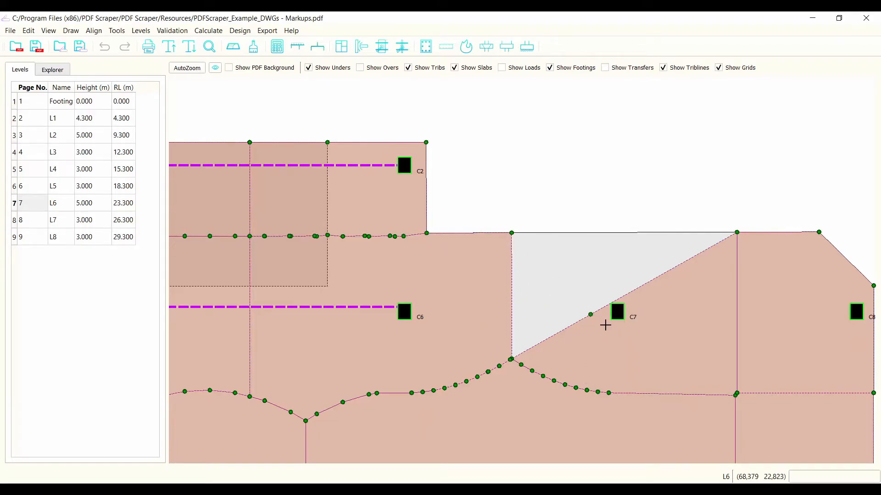
left_click(512, 233)
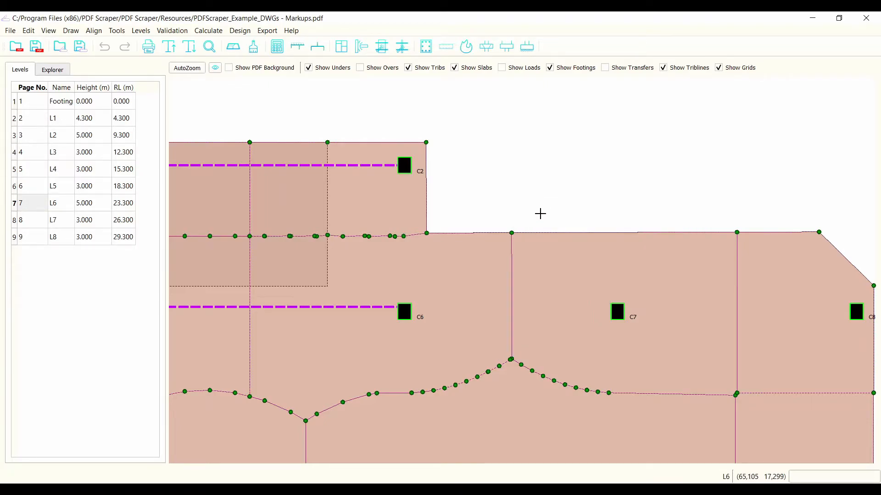
Examine the edited tributary areas around C2, C6 and C7 on level L6, and the level's overall layout
scroll(563, 301, "down", 1)
scroll(415, 214, "up", 1)
scroll(422, 220, "up", 4)
scroll(514, 303, "down", 2)
scroll(468, 209, "up", 2)
left_click(431, 181)
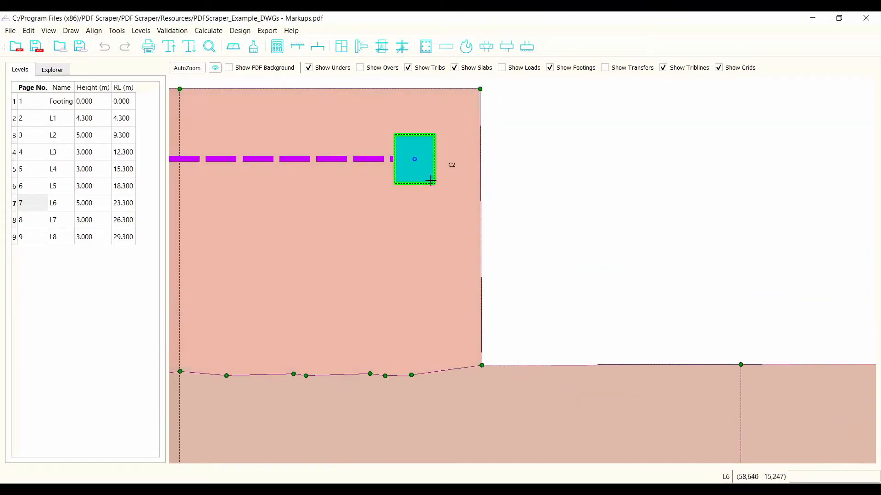
scroll(358, 219, "down", 2)
scroll(405, 233, "up", 2)
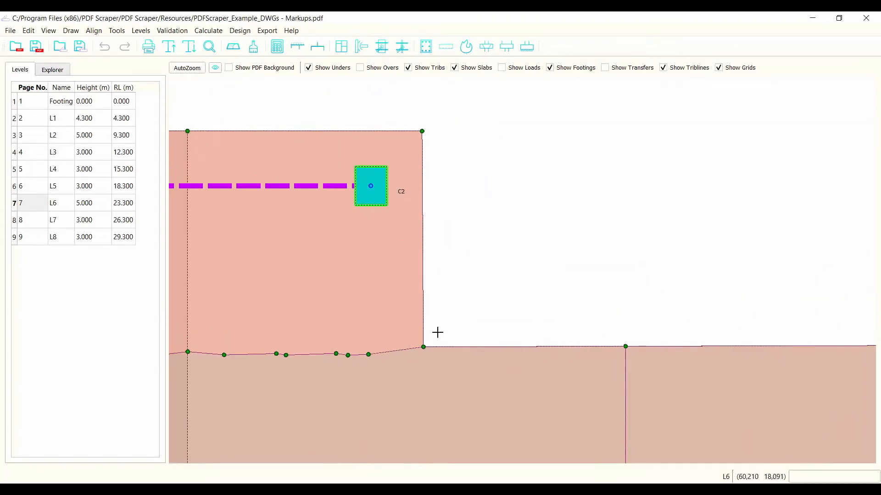
scroll(466, 238, "down", 2)
left_click(631, 205)
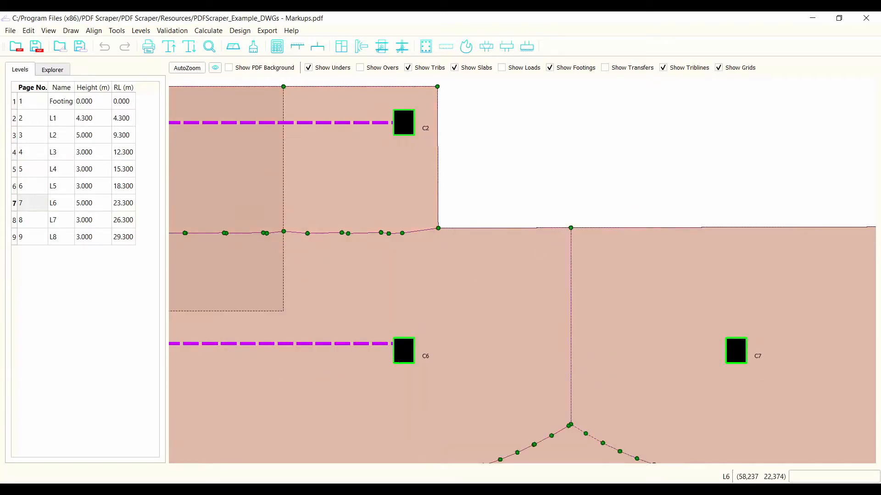
scroll(648, 360, "down", 2)
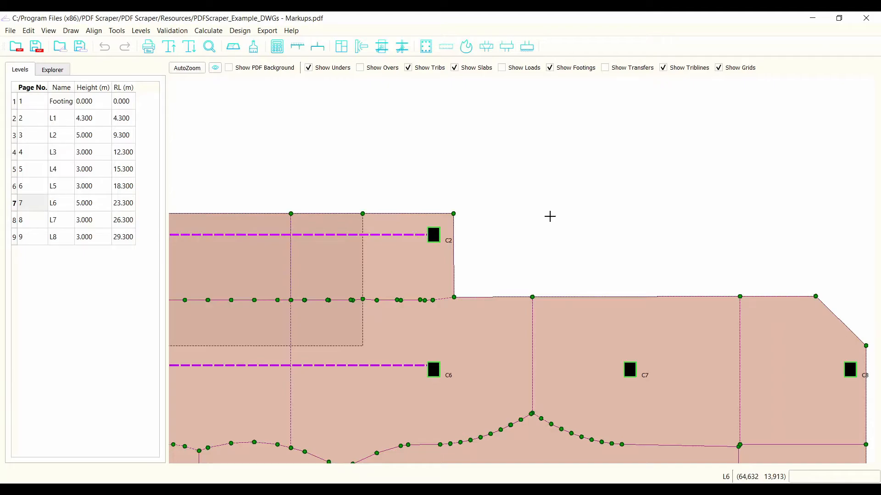
scroll(550, 216, "down", 4)
scroll(515, 220, "up", 1)
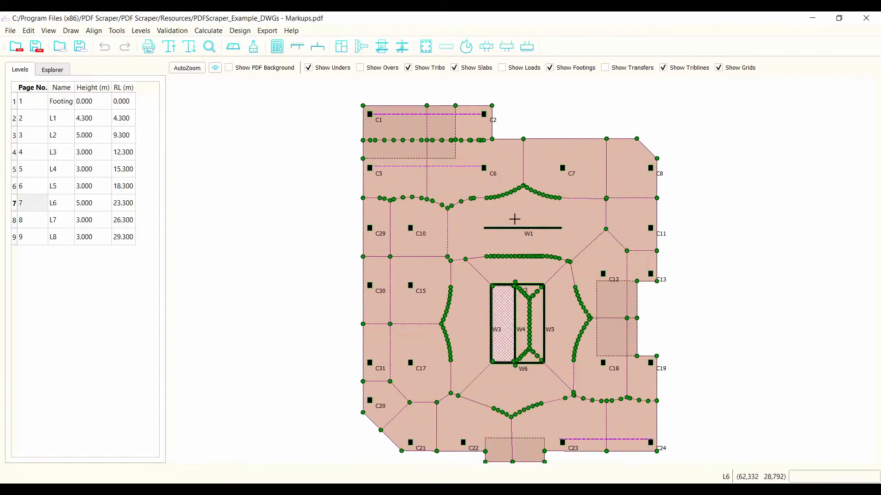
Review the tributary areas level by level, from L7 and L8 down to L1
left_click(37, 222)
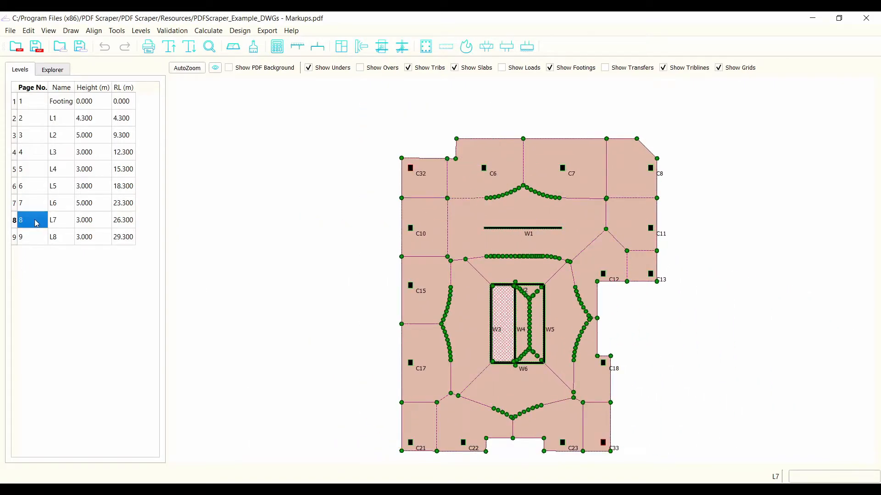
key("Down")
key("Up")
key("Up")
key("Up")
key("Up")
key("Up")
key("Up")
key("Up")
key("Up")
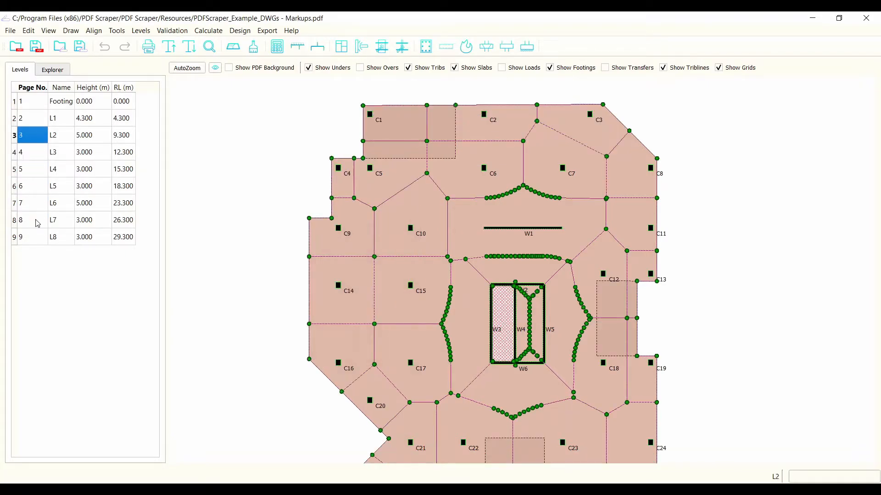
key("Down")
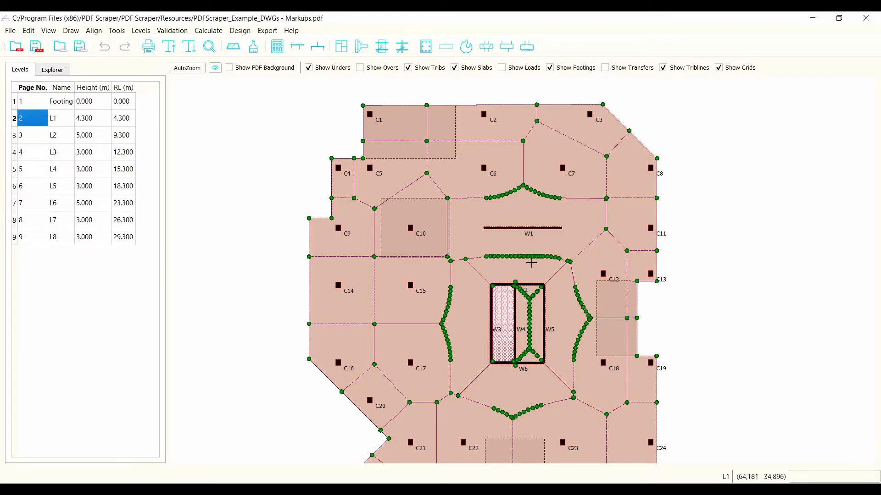
Pull one vertex of the L1 tributary boundary between walls W1 and W2 towards W1, and regenerate the tributary areas to reset it
scroll(535, 256, "up", 3)
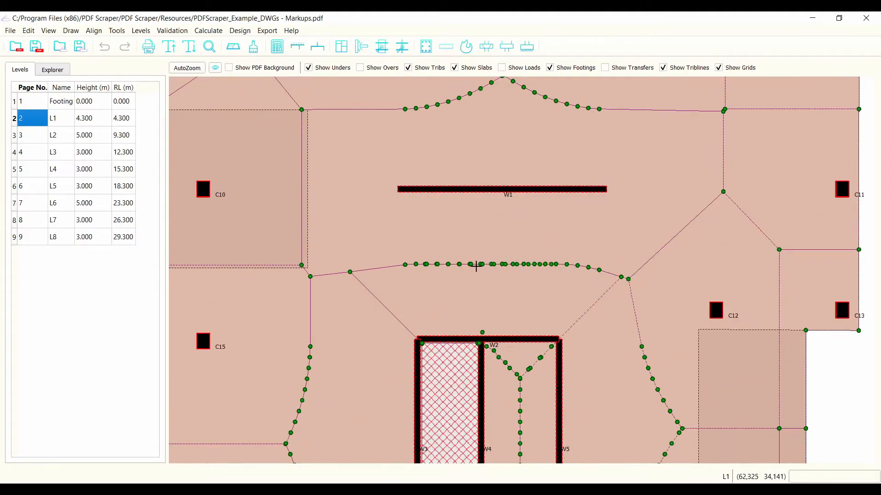
left_click_drag(471, 264, 473, 218)
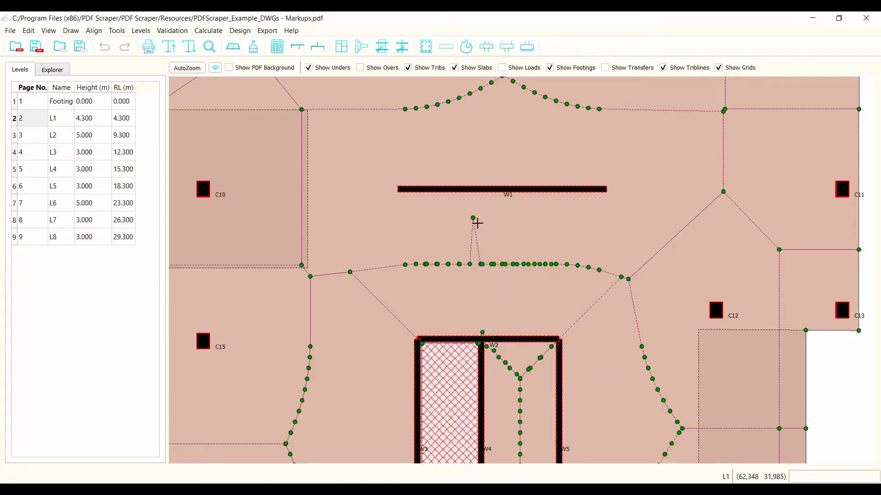
scroll(474, 218, "up", 1)
left_click(140, 30)
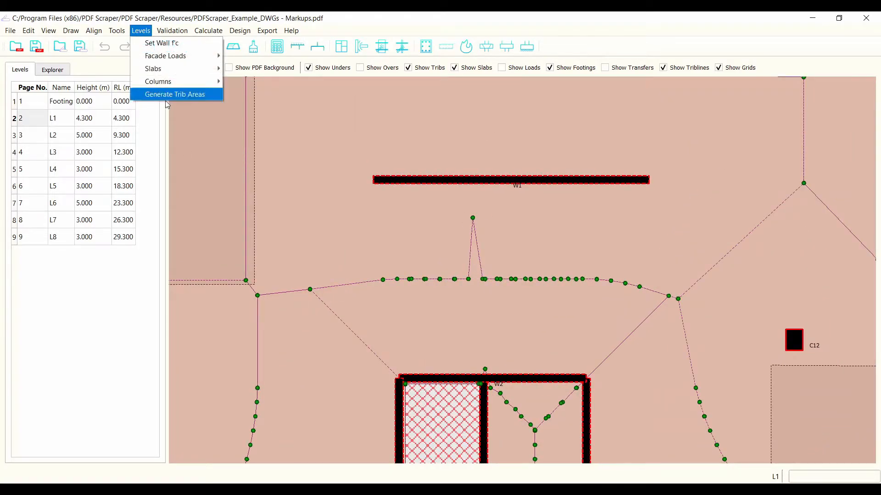
left_click(170, 95)
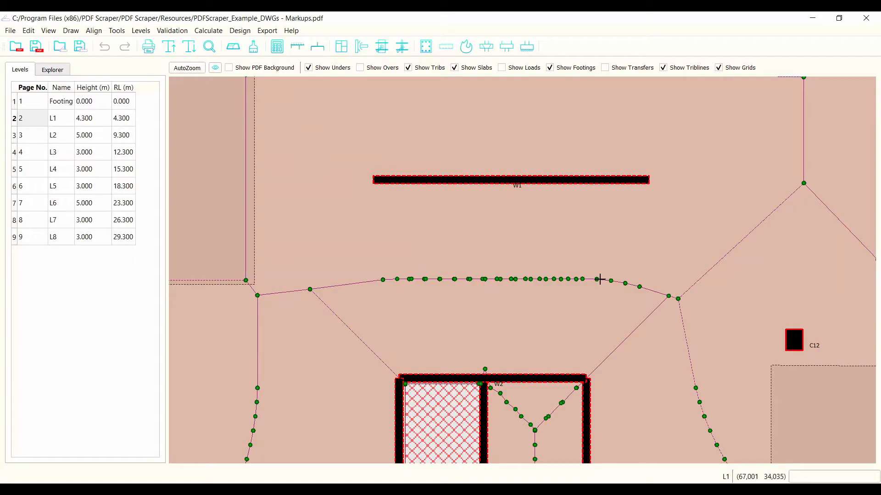
Turn off editing of the tributary areas so that their boundary vertices are locked
scroll(594, 279, "down", 3)
scroll(568, 280, "down", 2)
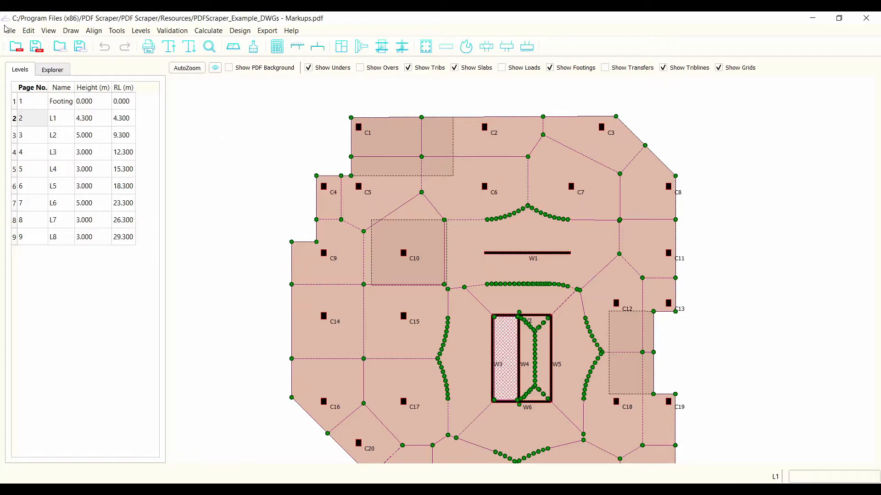
left_click(28, 31)
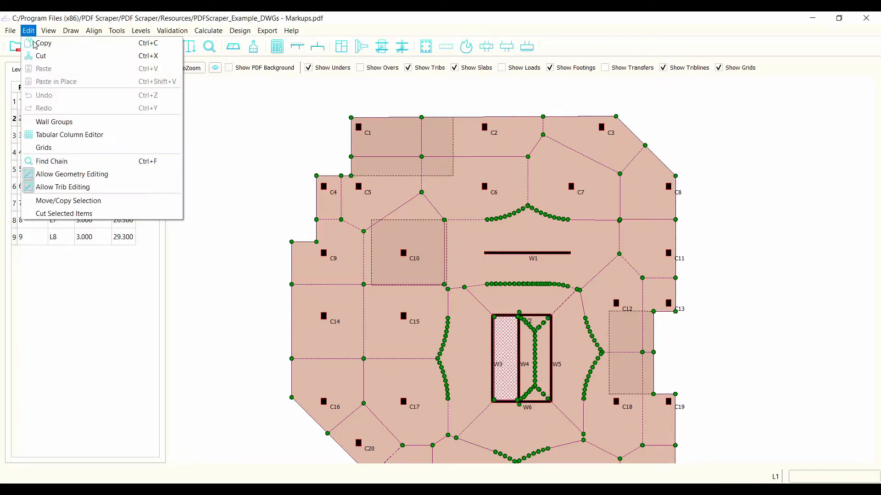
left_click(59, 187)
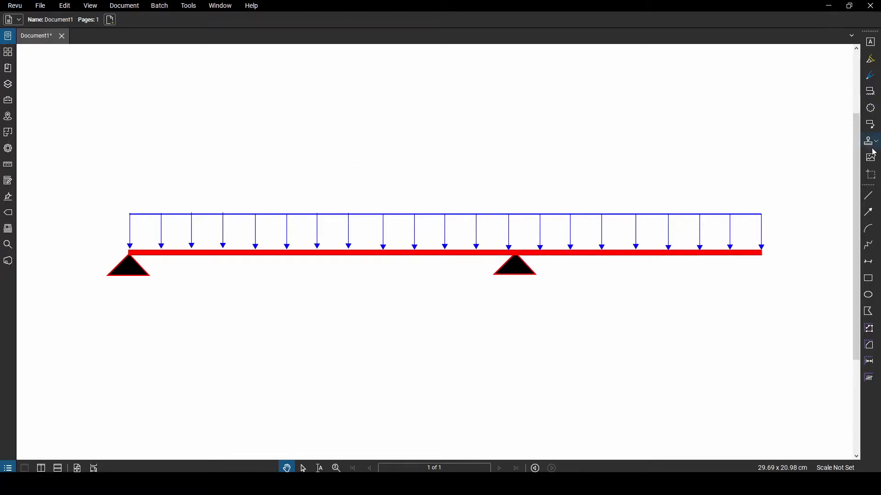
Switch to Revu and draw a dimension line above the loaded beam, from its overhanging end across about 70% of its length
left_click(872, 262)
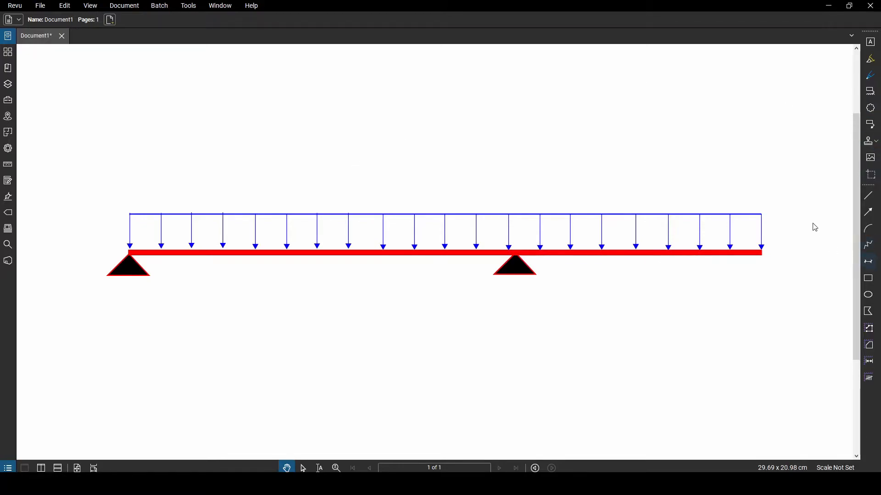
left_click(762, 160)
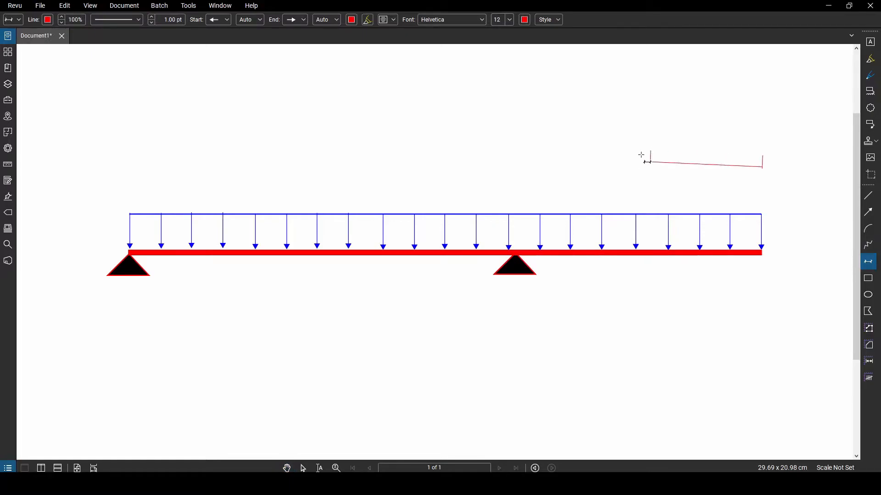
left_click(316, 187)
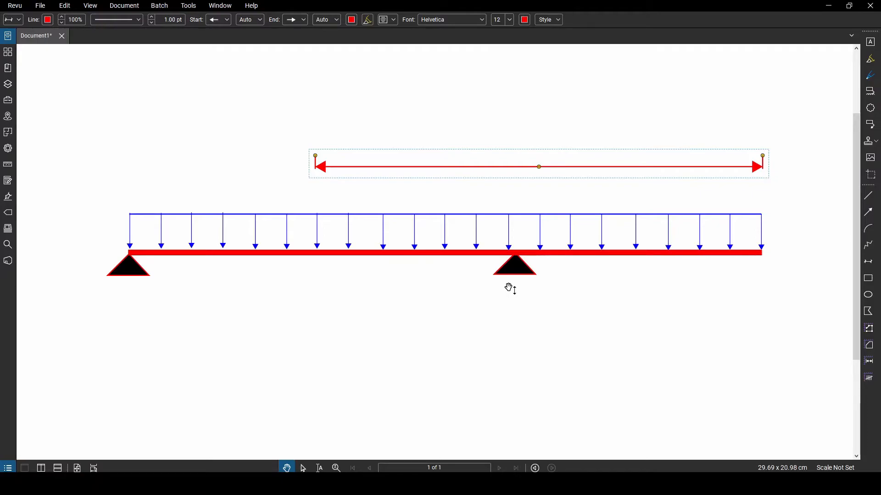
left_click(410, 136)
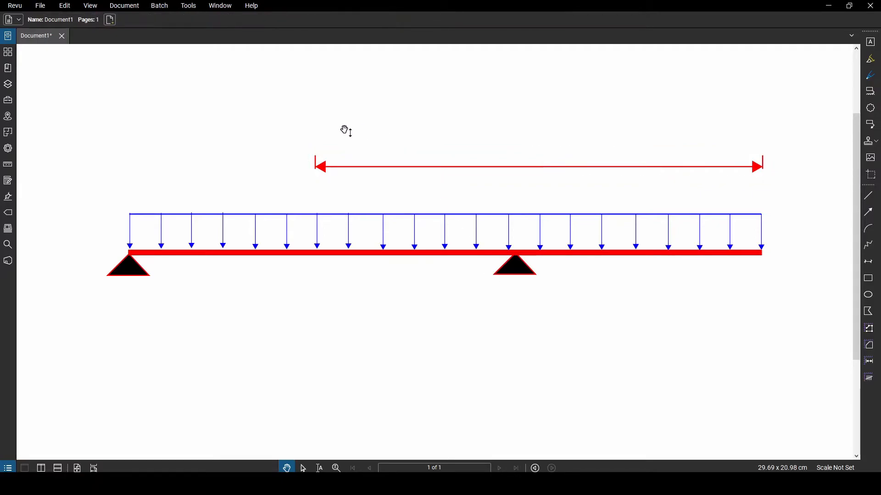
left_click(138, 273)
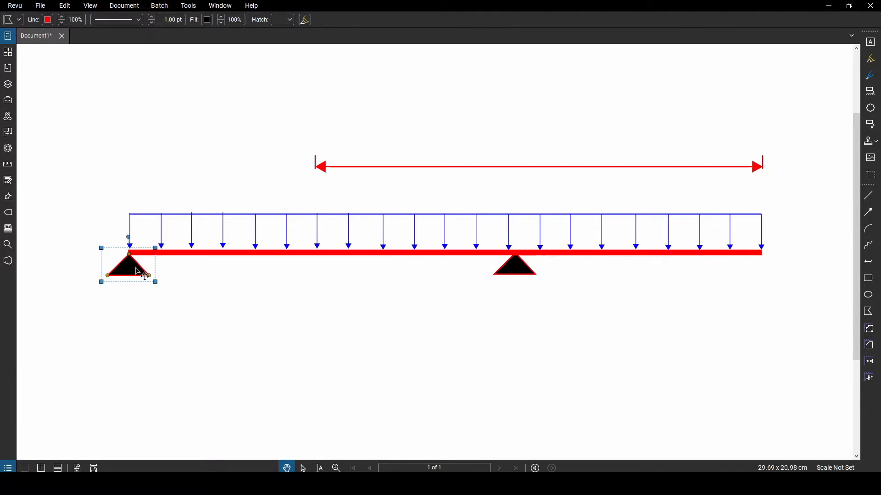
left_click(319, 333)
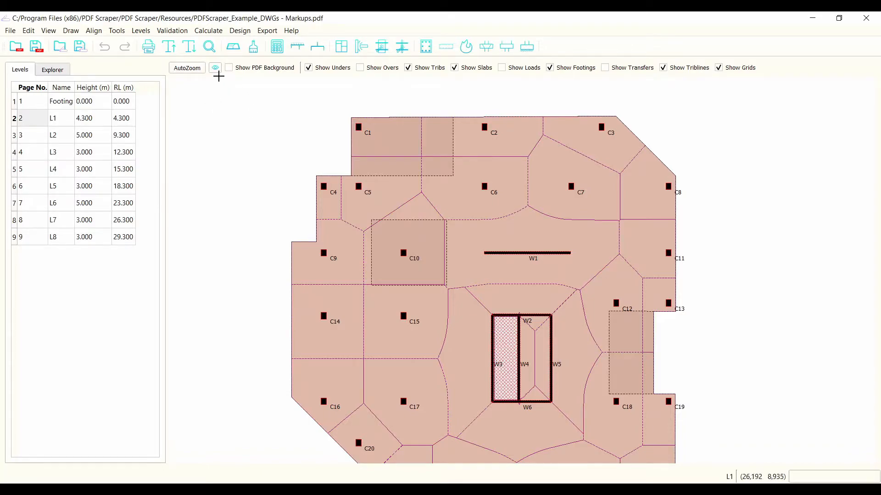
Switch back to PDF Scraper and display the shear throw values in both the column and wall labels
left_click(214, 69)
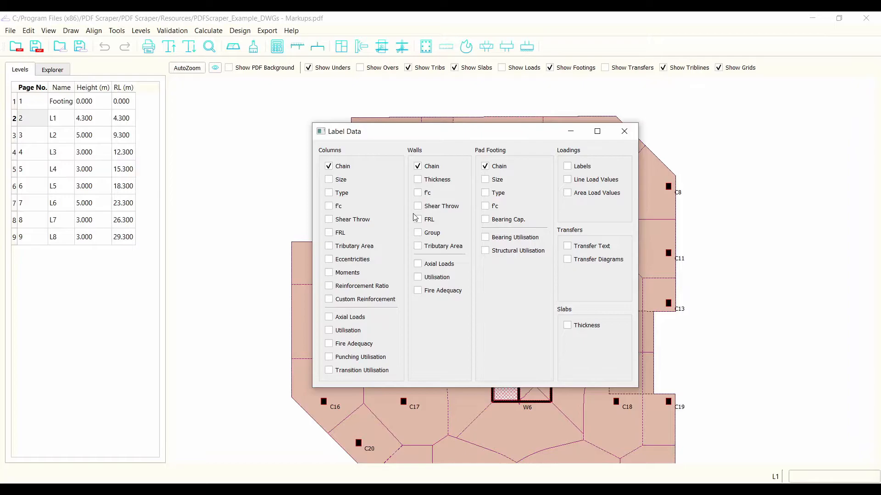
left_click(329, 222)
left_click(419, 207)
left_click(624, 131)
Set the shear throw factor of column C5 at level L1 to 1.1
scroll(381, 190, "up", 3)
scroll(375, 199, "down", 3)
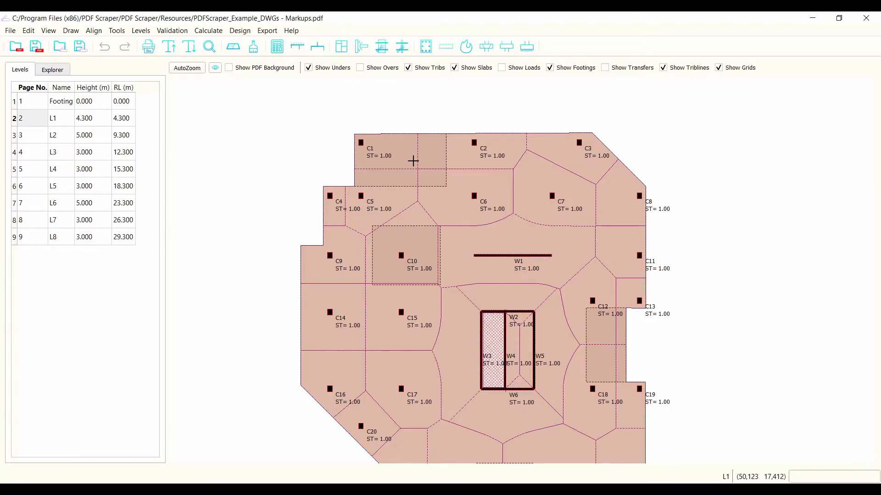
scroll(318, 167, "down", 1)
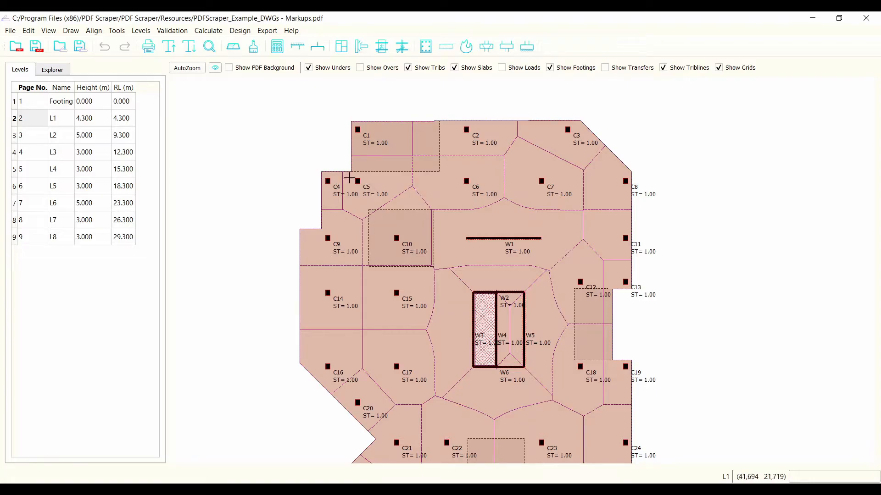
double_click(359, 182)
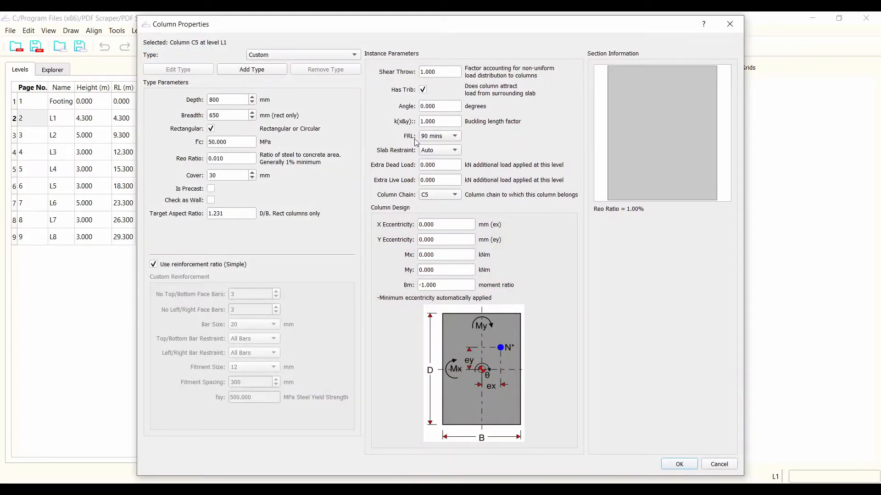
left_click_drag(447, 71, 425, 83)
type("1.")
left_click(679, 465)
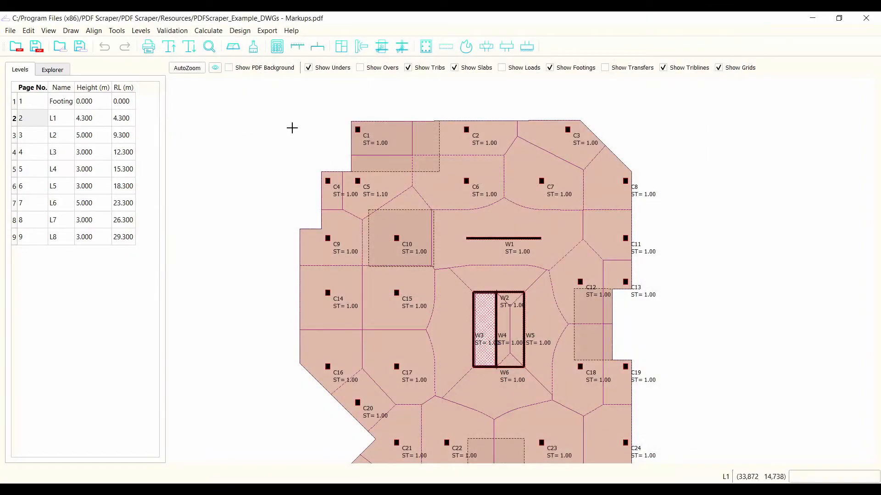
scroll(407, 249, "up", 3)
scroll(386, 182, "up", 3)
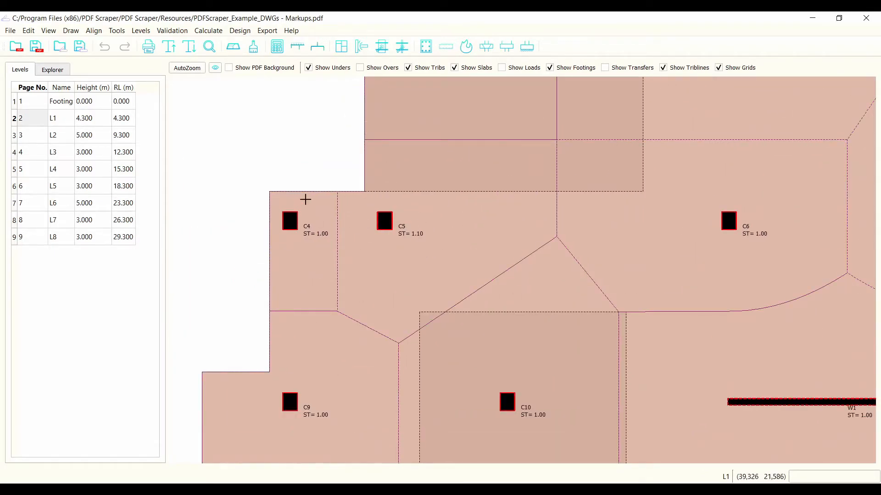
scroll(345, 235, "down", 1)
scroll(268, 140, "down", 3)
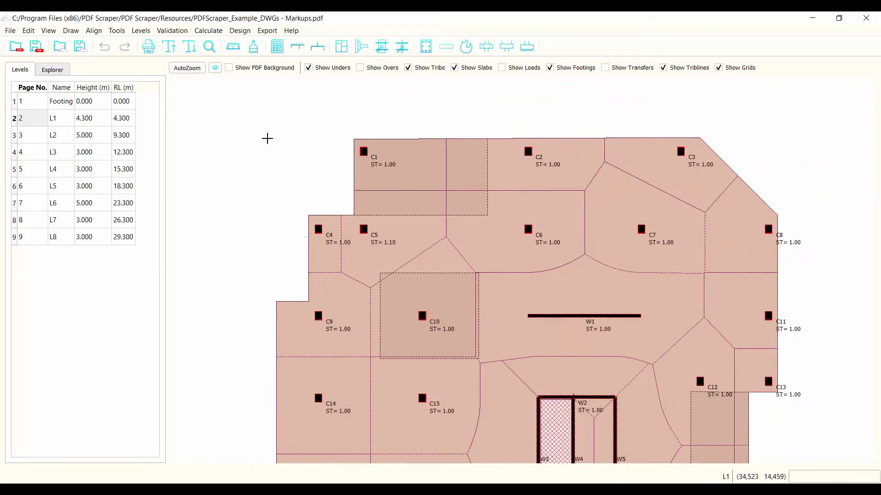
scroll(254, 163, "down", 2)
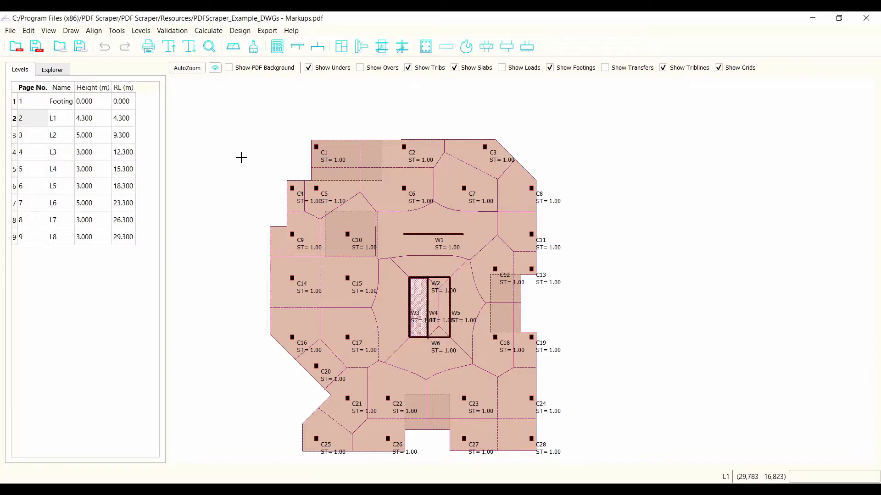
left_click(208, 31)
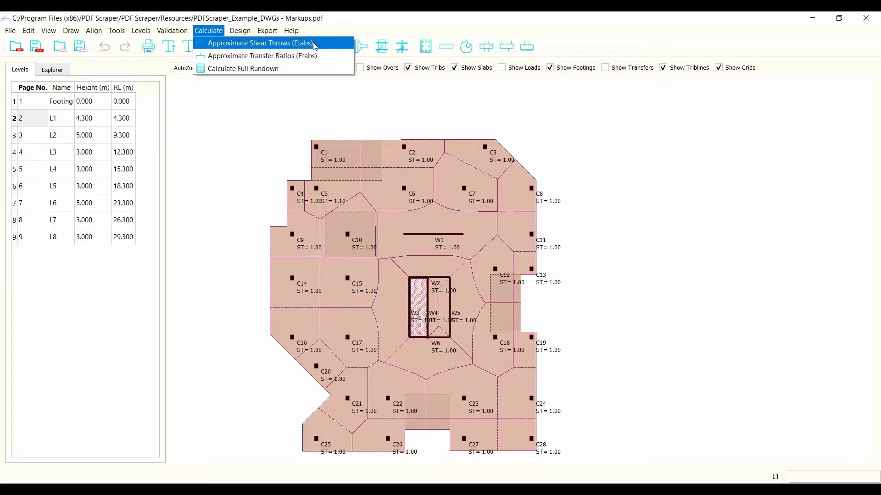
left_click(251, 195)
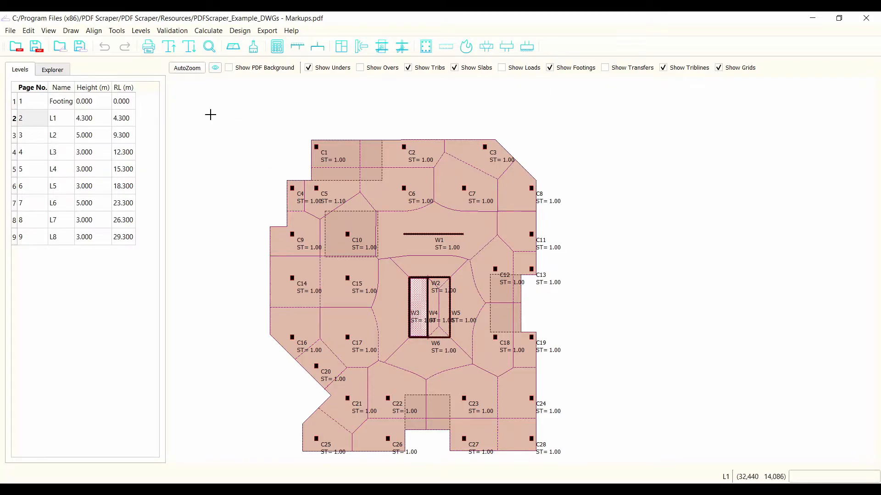
Set the minimum shear throw to 0.8 in the program's shear throw options and apply the change
left_click(11, 32)
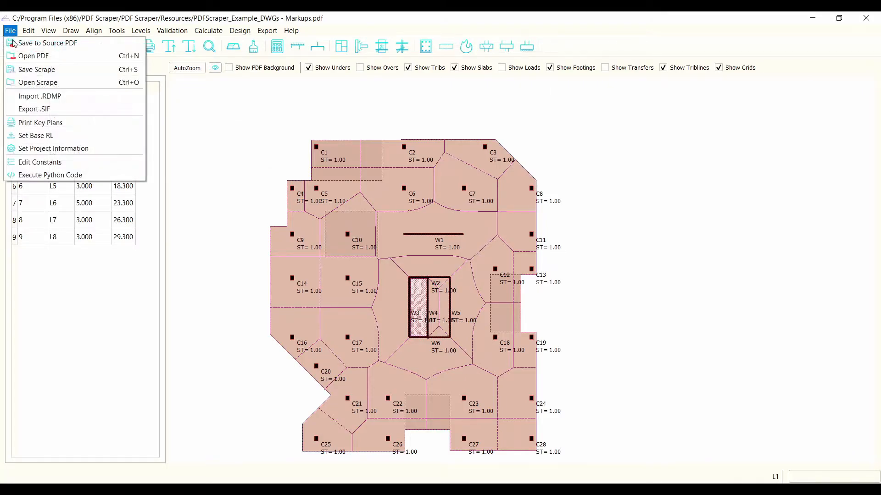
left_click(49, 163)
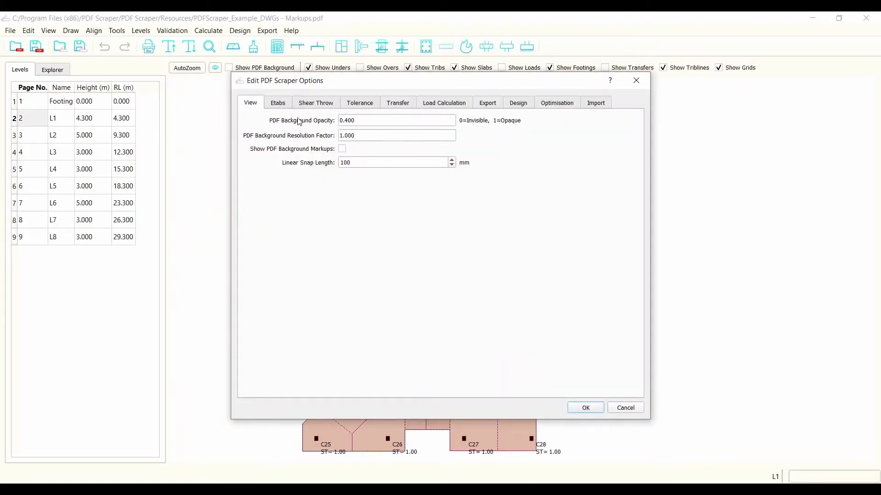
left_click(312, 105)
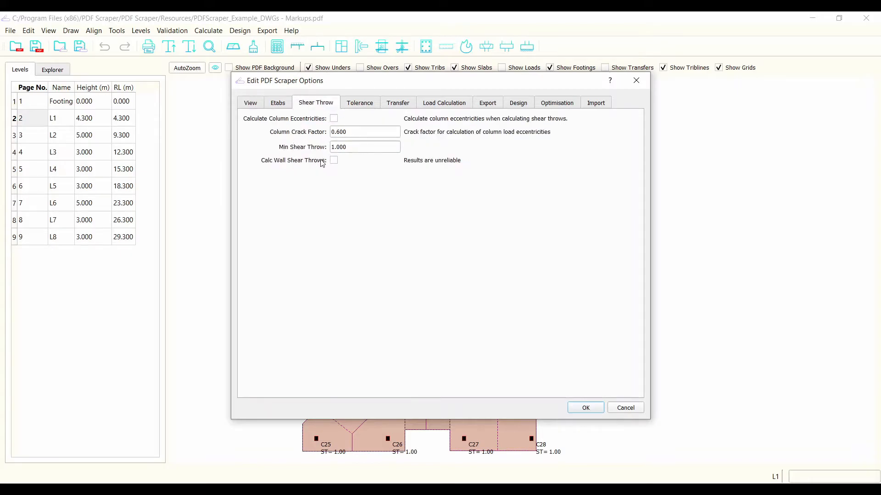
double_click(344, 146)
type("0.8")
left_click(597, 408)
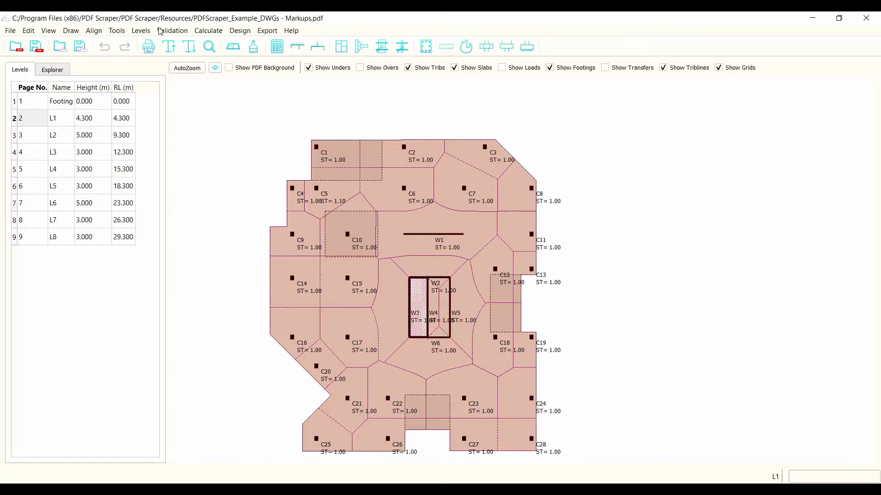
left_click(204, 33)
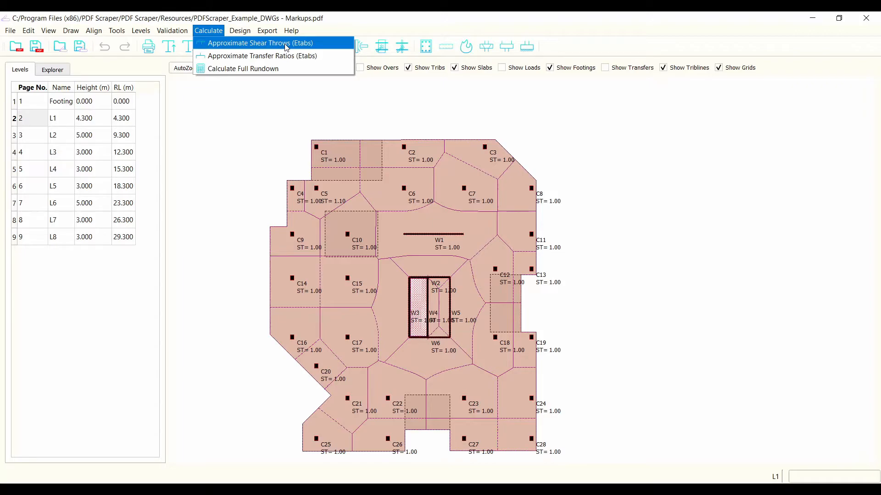
left_click(265, 131)
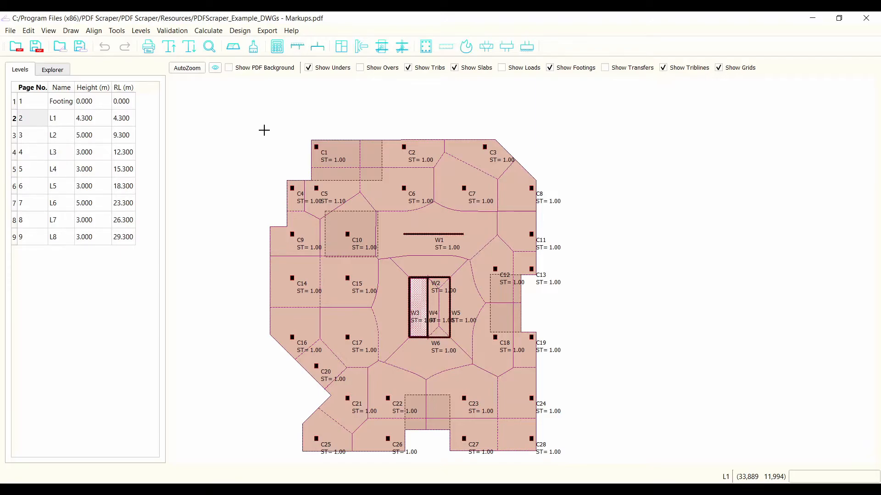
scroll(295, 395, "up", 1)
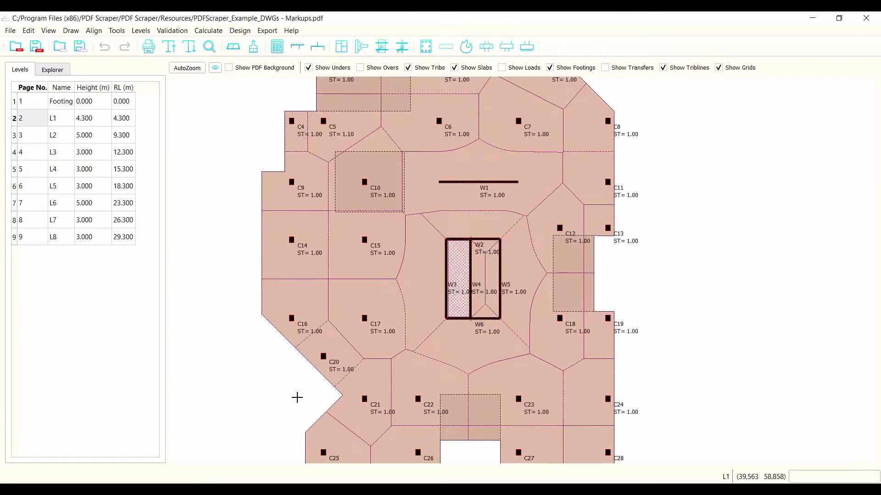
scroll(302, 391, "down", 1)
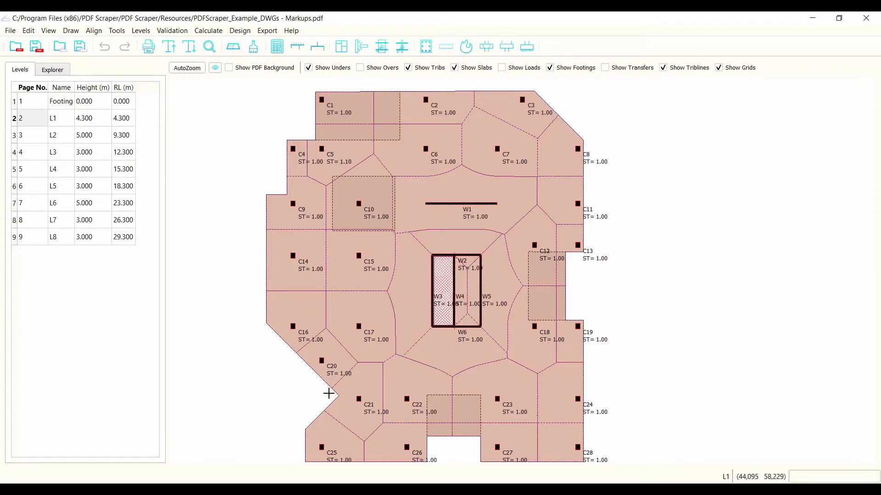
left_click(489, 204)
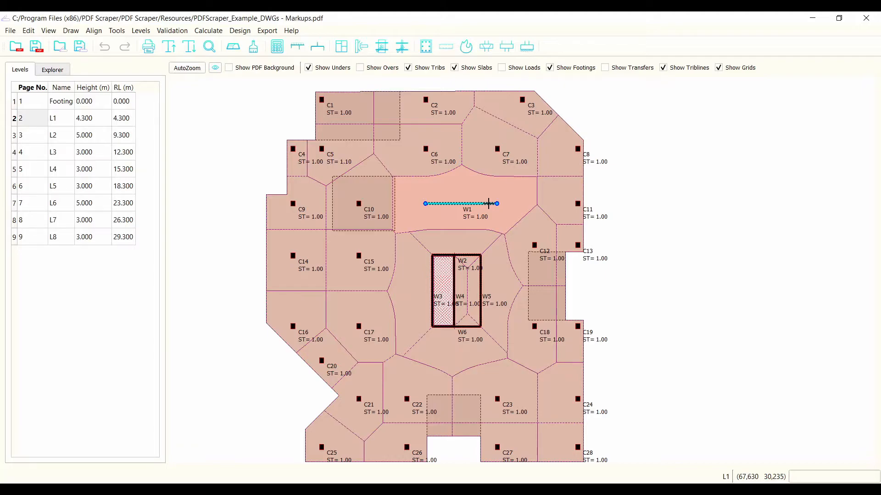
left_click(613, 300)
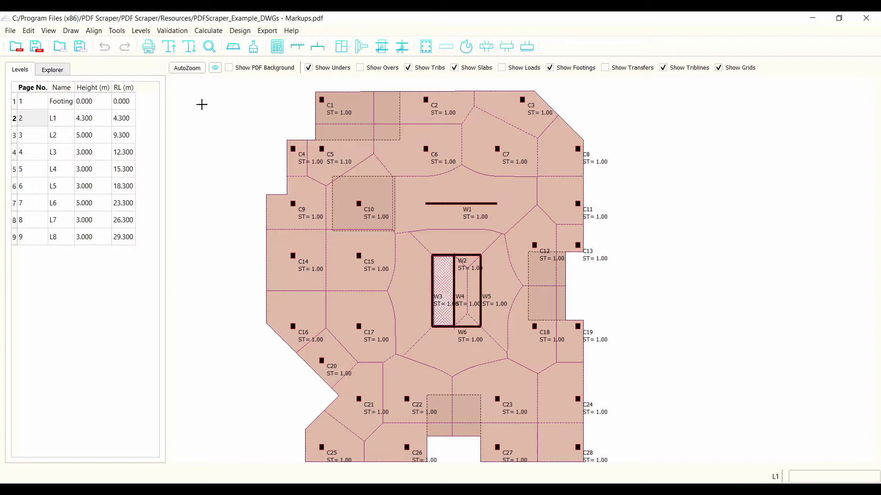
Hide the shear throw values in both the column and wall labels
left_click(217, 68)
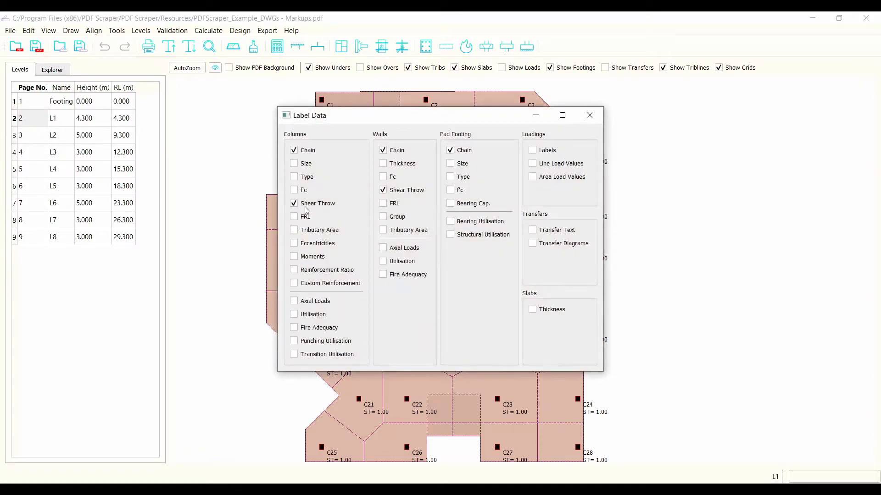
left_click(589, 115)
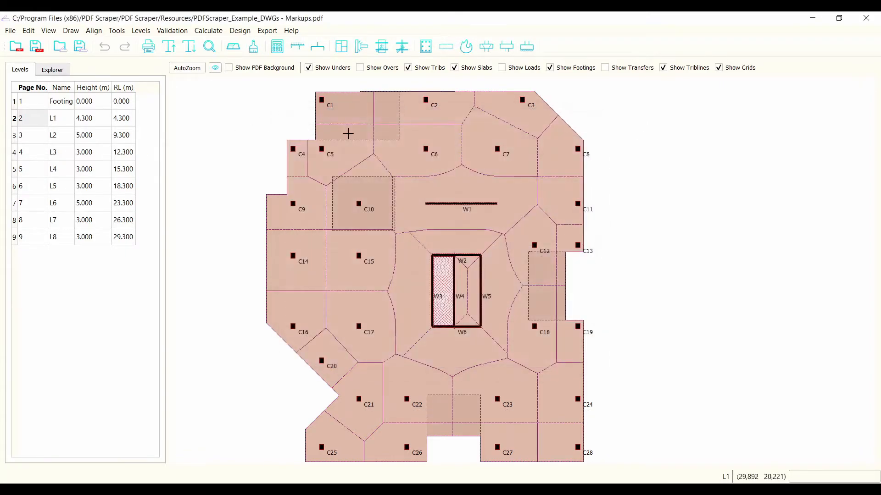
Turn on the display of transfers and go to level L4
left_click(609, 68)
left_click(24, 137)
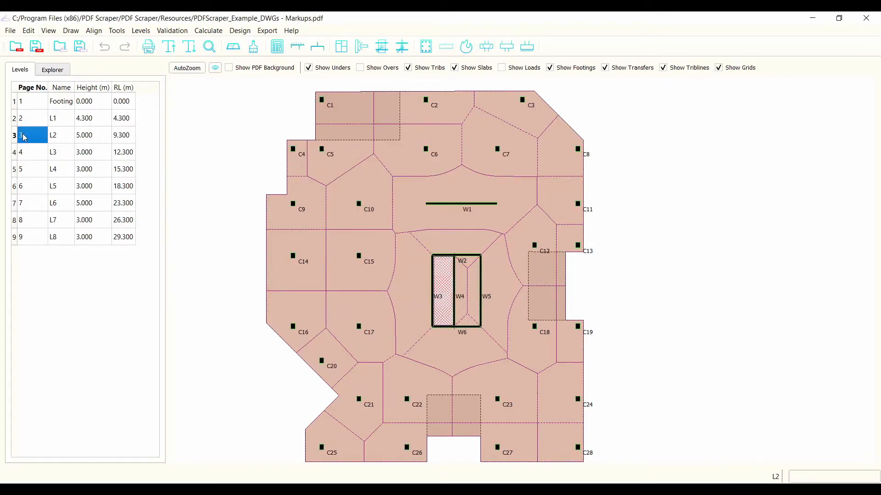
key("Down")
key("Down")
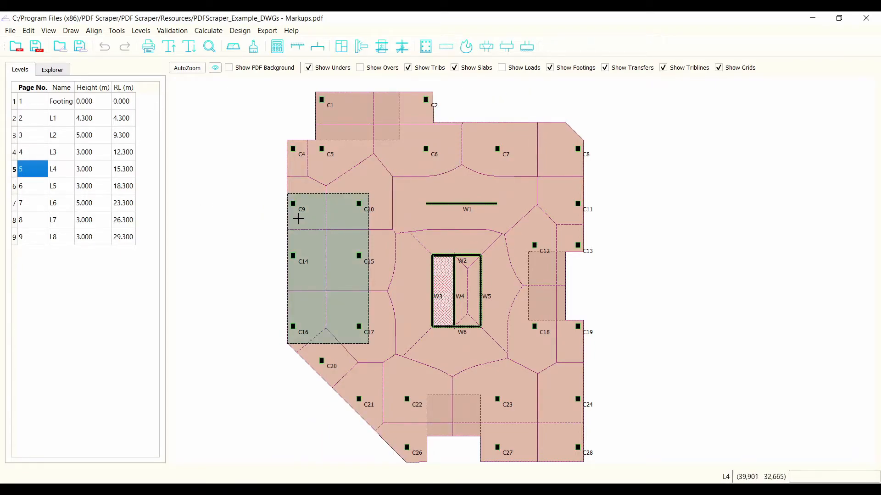
scroll(296, 216, "up", 1)
left_click(362, 245)
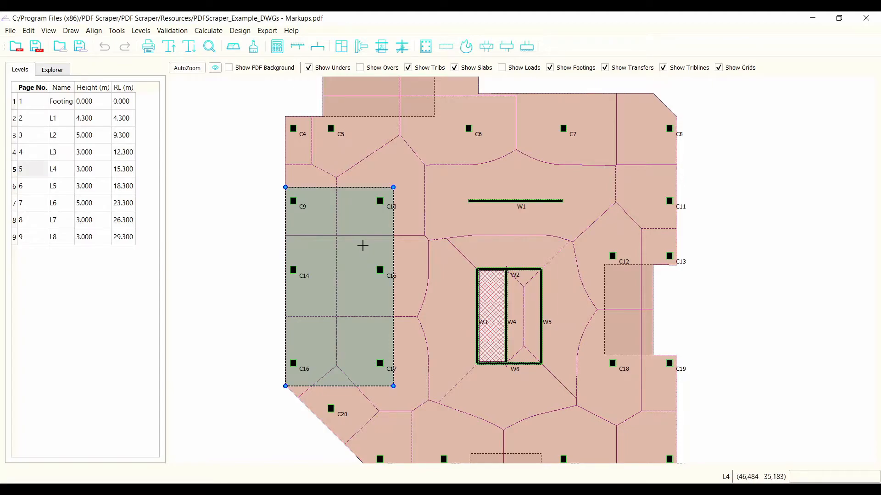
scroll(312, 224, "up", 1)
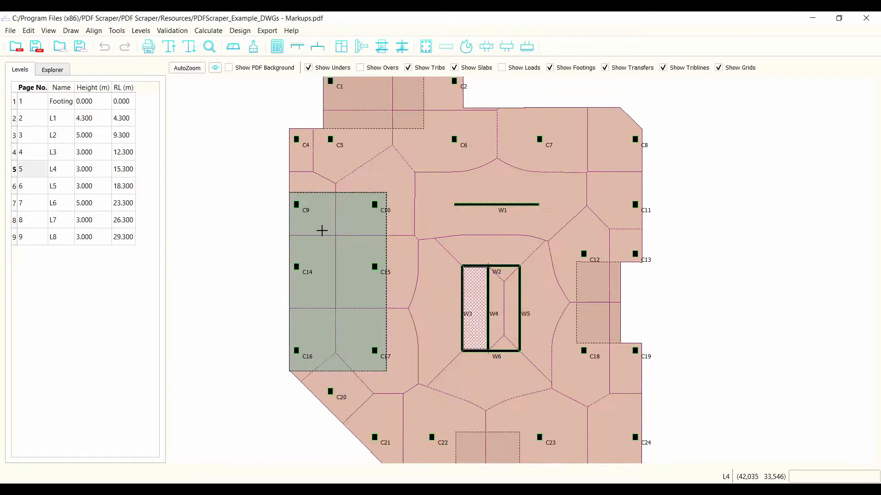
double_click(367, 236)
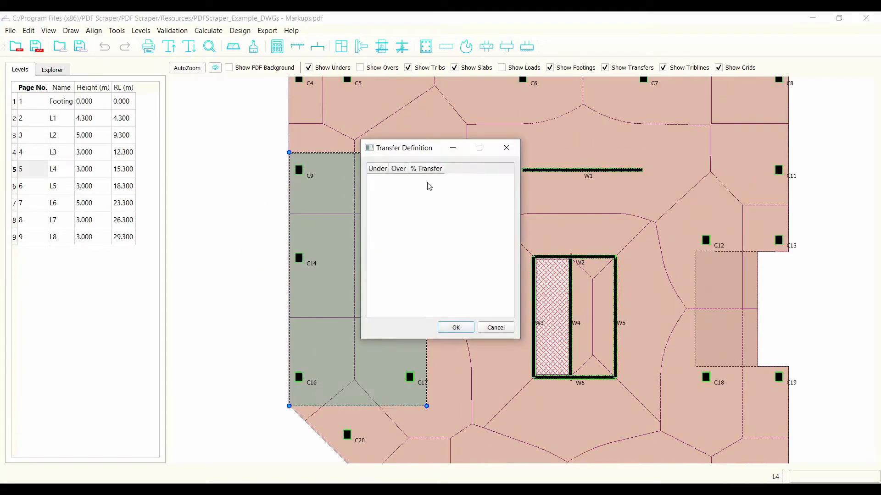
left_click_drag(415, 146, 559, 145)
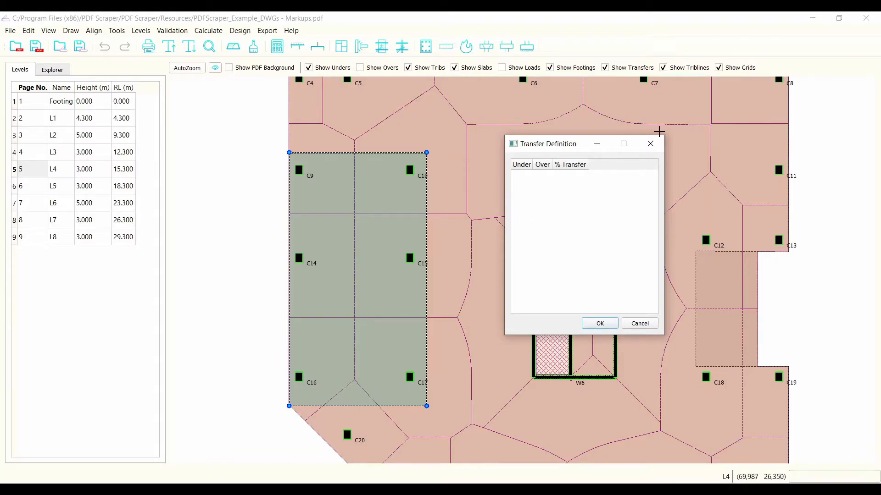
left_click(651, 144)
left_click(259, 206)
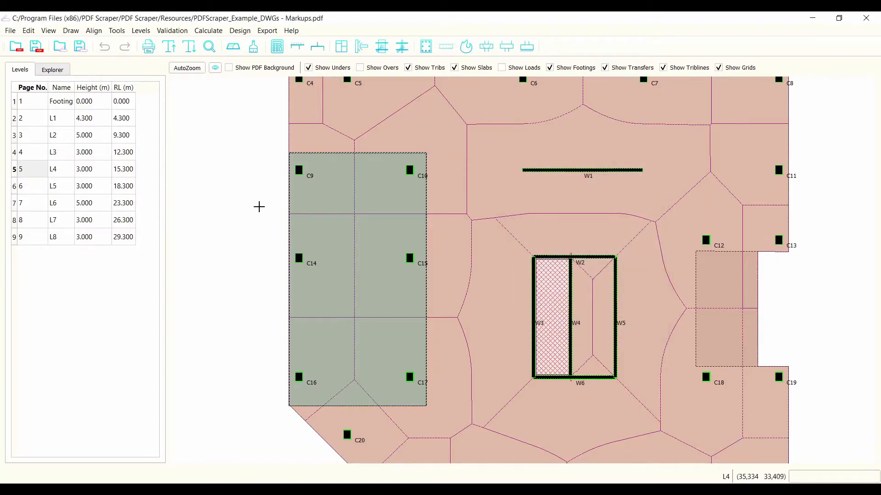
Show the columns and walls over level L4 together with those under it
left_click(360, 67)
scroll(359, 228, "up", 1)
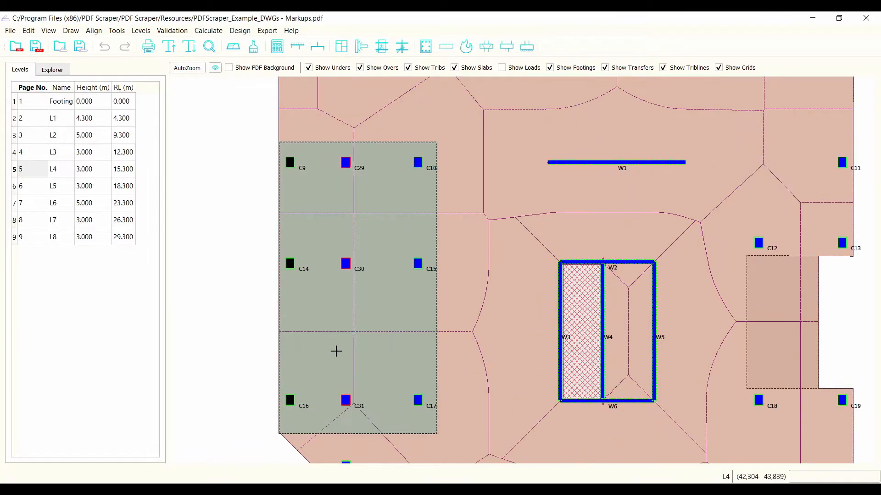
scroll(336, 340, "up", 1)
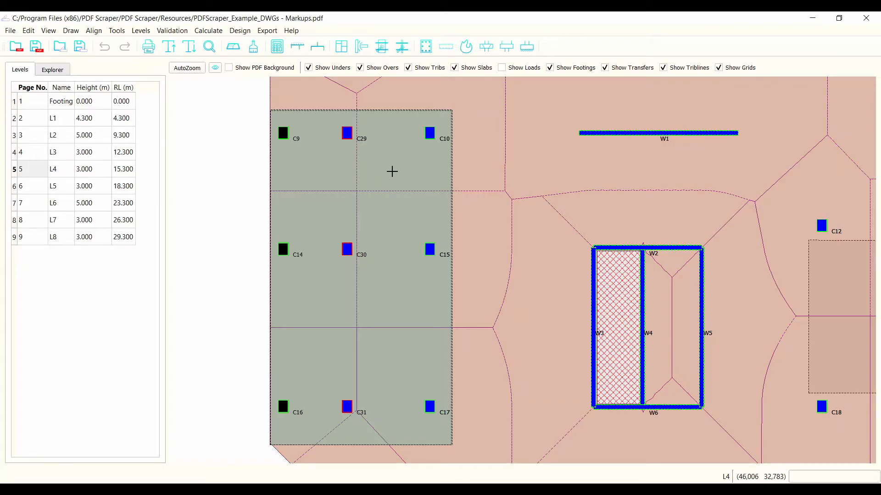
Open the transfer definition of the transfer area around columns C9 to C17, enlarge it and add a first row
left_click(392, 172)
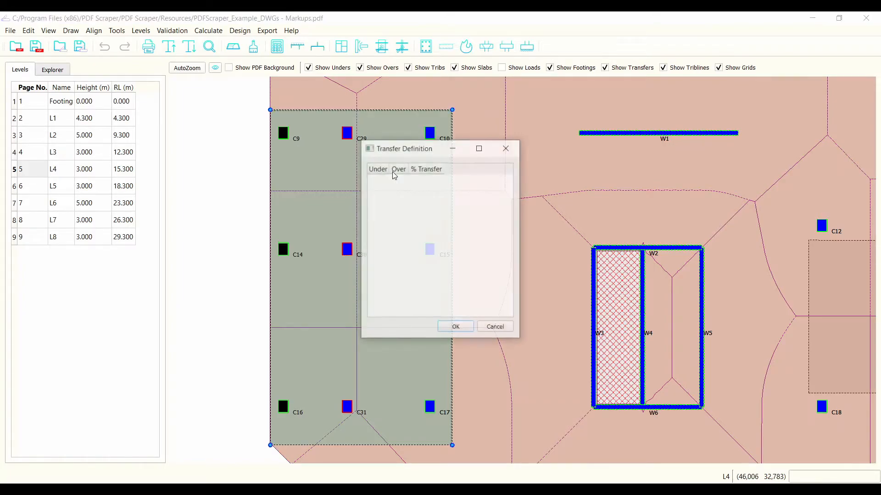
left_click_drag(393, 154, 561, 122)
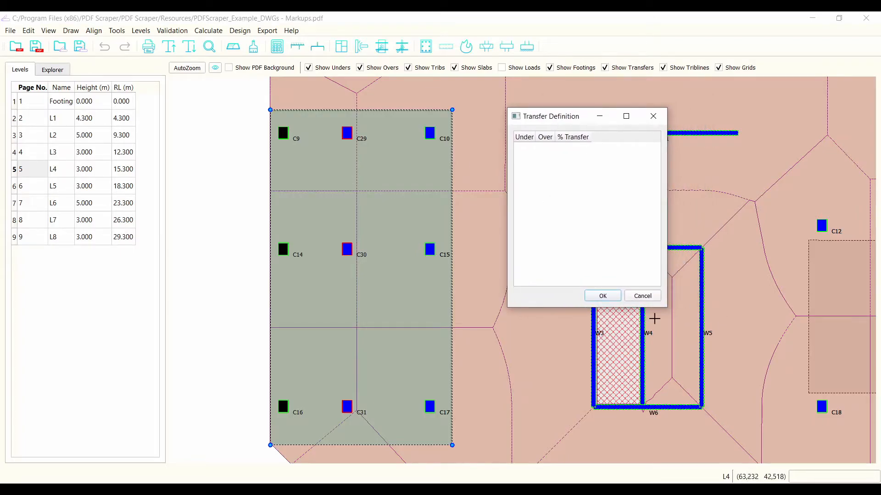
left_click_drag(665, 308, 763, 374)
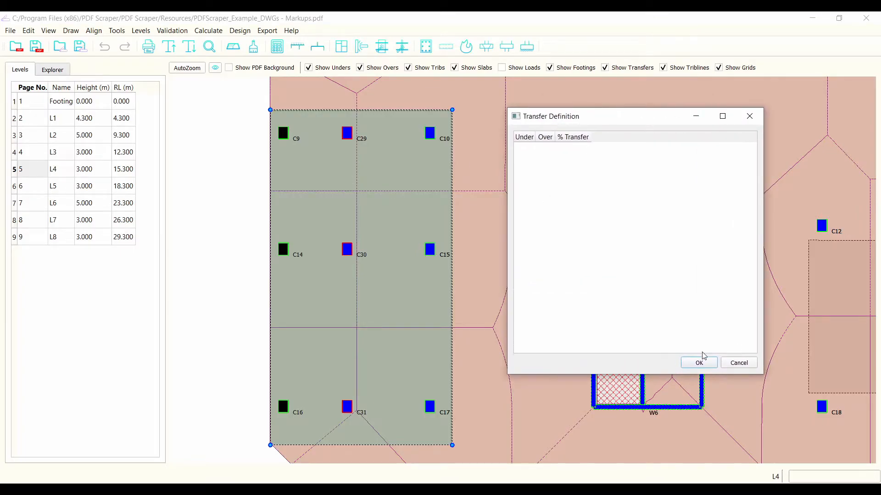
right_click(545, 170)
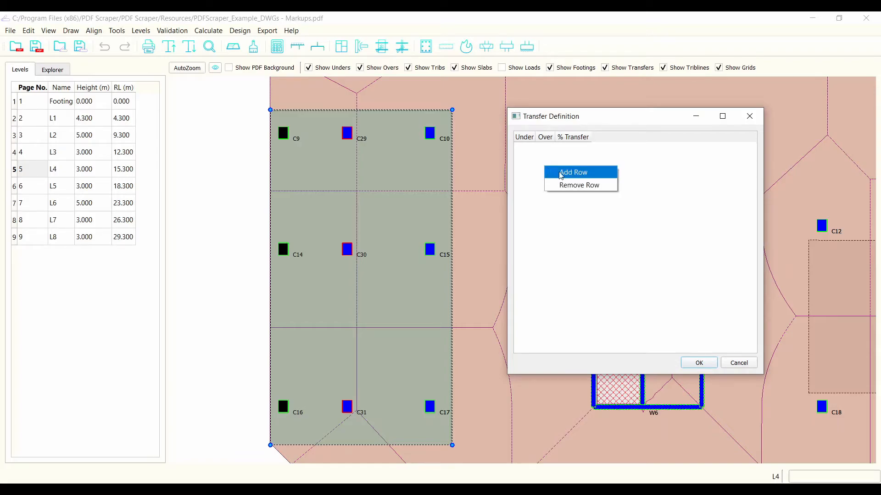
left_click(560, 174)
left_click_drag(551, 137, 611, 136)
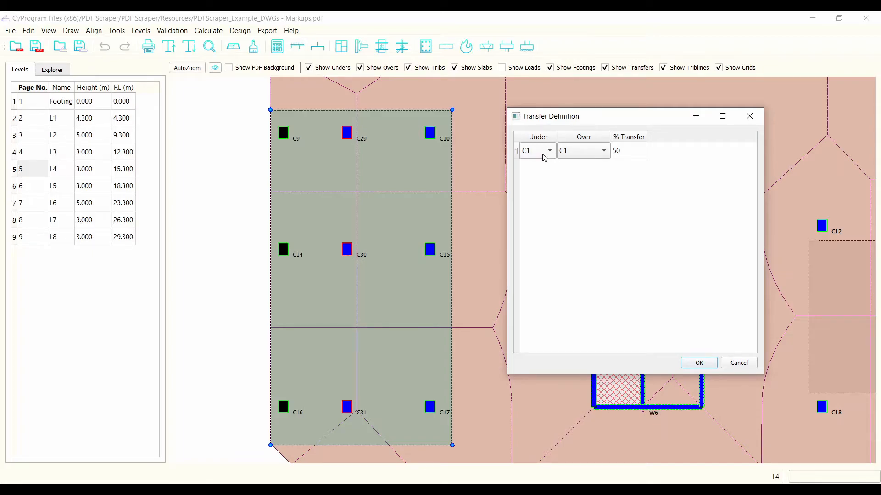
Define the first transfer row with C9 under, C29 over and a 60% transfer
left_click(544, 156)
left_click(540, 154)
left_click(587, 157)
left_click(579, 188)
left_click(630, 158)
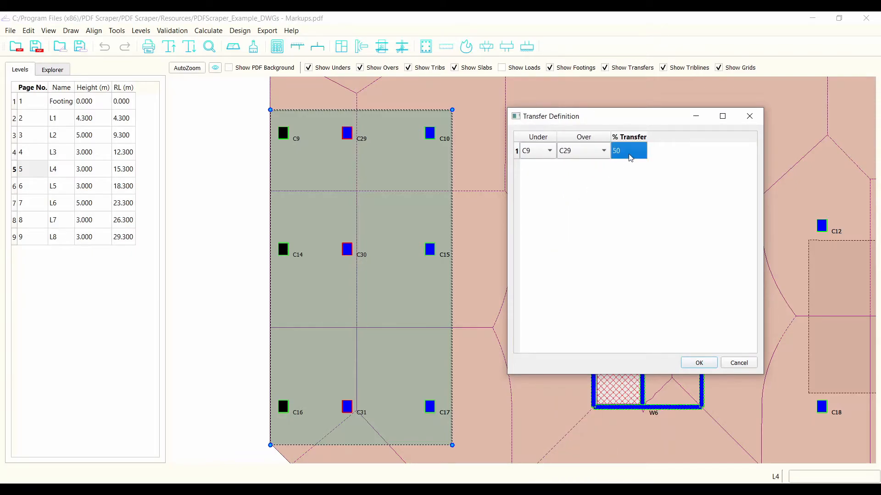
type("60")
key("Return")
Add a second transfer row with C10 under, C29 over and a 40% transfer
right_click(559, 181)
left_click(583, 186)
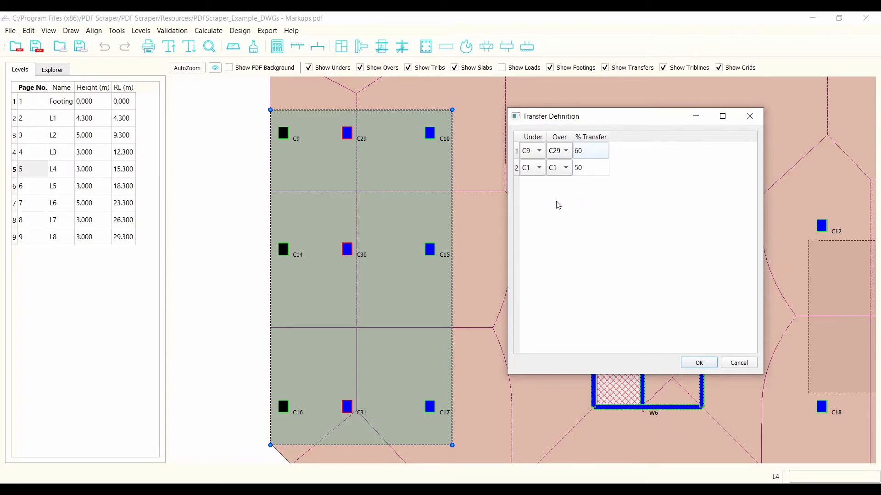
left_click(537, 169)
left_click(533, 142)
left_click(565, 170)
left_click(569, 193)
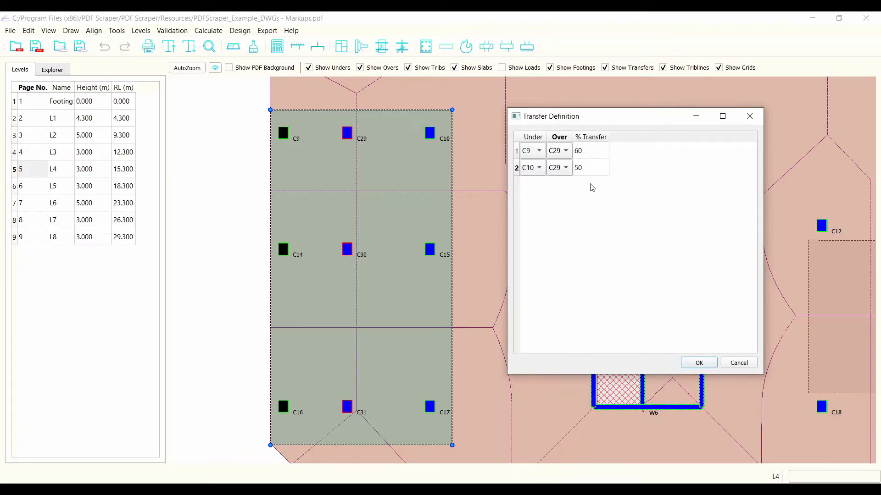
left_click(602, 174)
type("4")
key("Return")
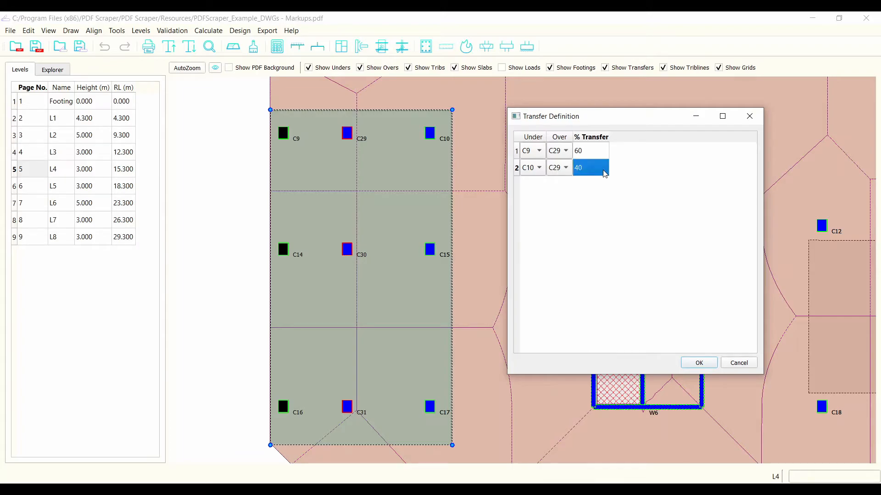
Add four more rows to the transfer definition for the remaining transferred columns
right_click(546, 200)
left_click(560, 208)
right_click(551, 224)
left_click(570, 232)
right_click(546, 234)
left_click(560, 240)
right_click(551, 256)
left_click(561, 261)
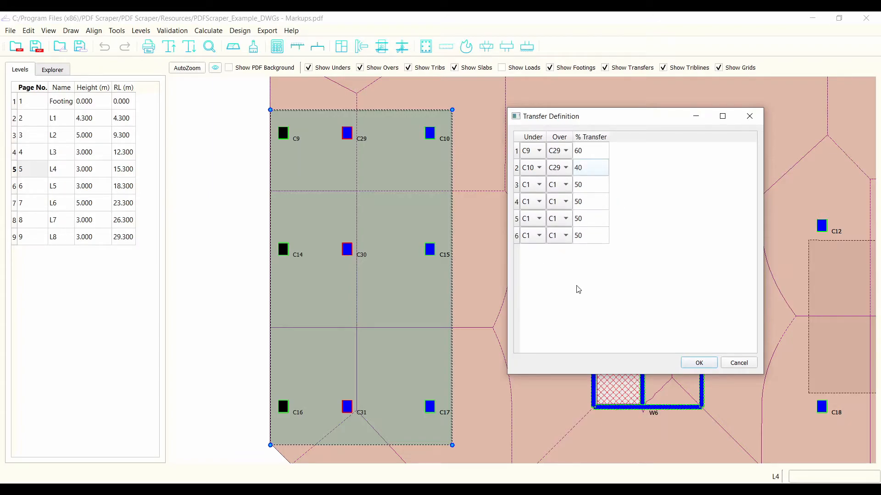
Assign C14 under with C30 over in the third transfer row, and C15 under with C30 over in the fourth
left_click(540, 188)
left_click(540, 188)
left_click(562, 188)
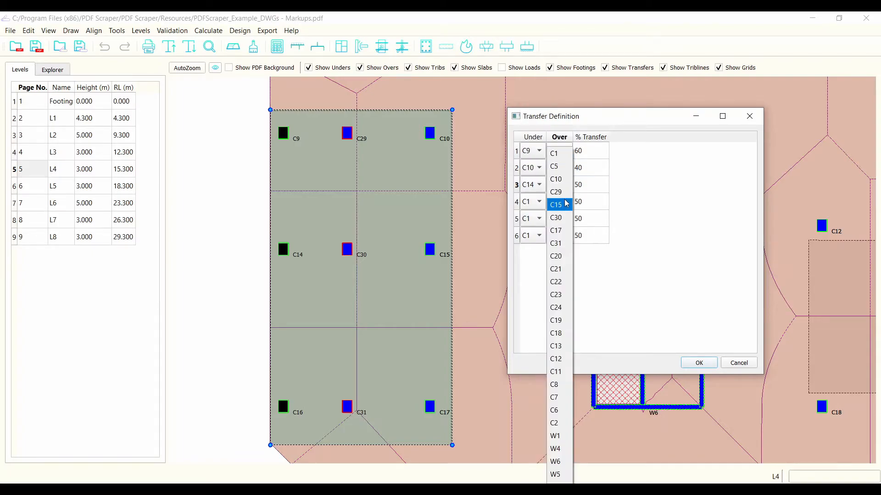
left_click(559, 217)
left_click(539, 205)
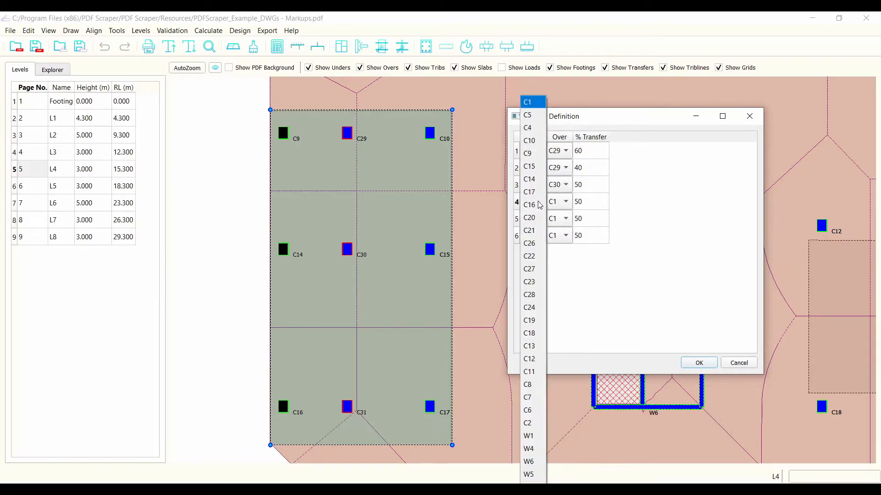
left_click(536, 168)
left_click(563, 202)
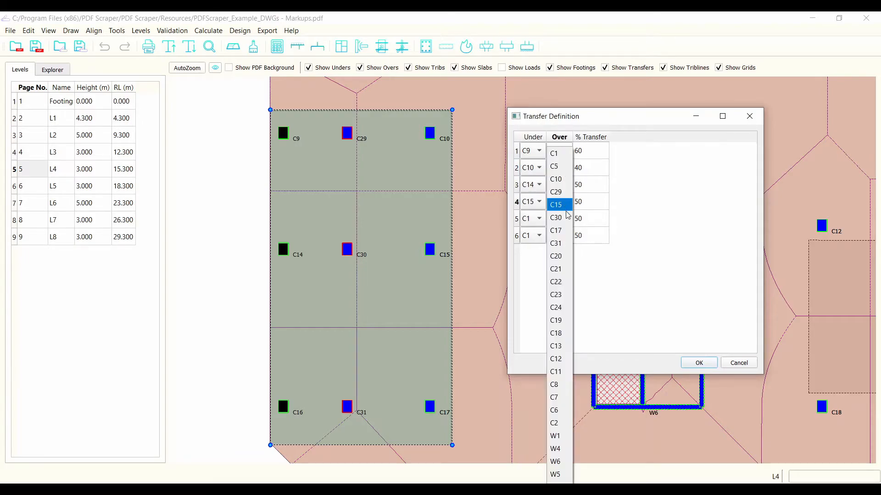
left_click(557, 218)
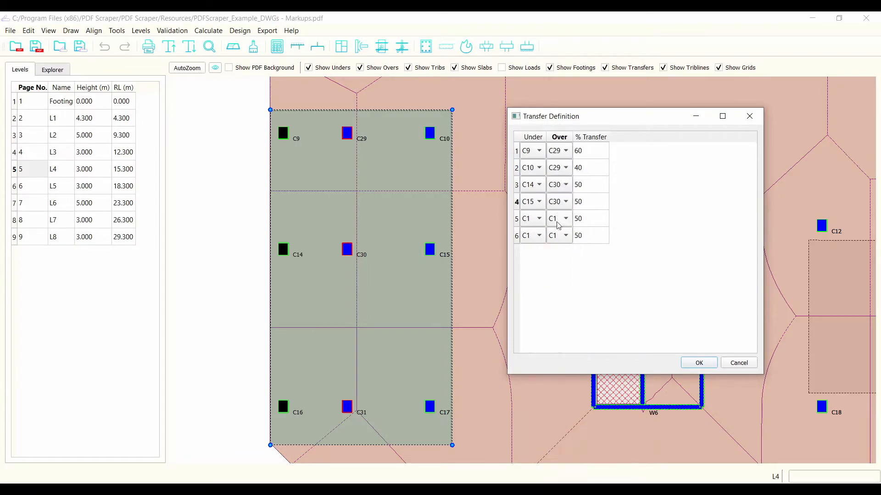
Set the transfer percentages to 60 for the C14 row and 40 for the C15 row
left_click(591, 189)
type("6")
left_click(591, 202)
type("40")
key("Return")
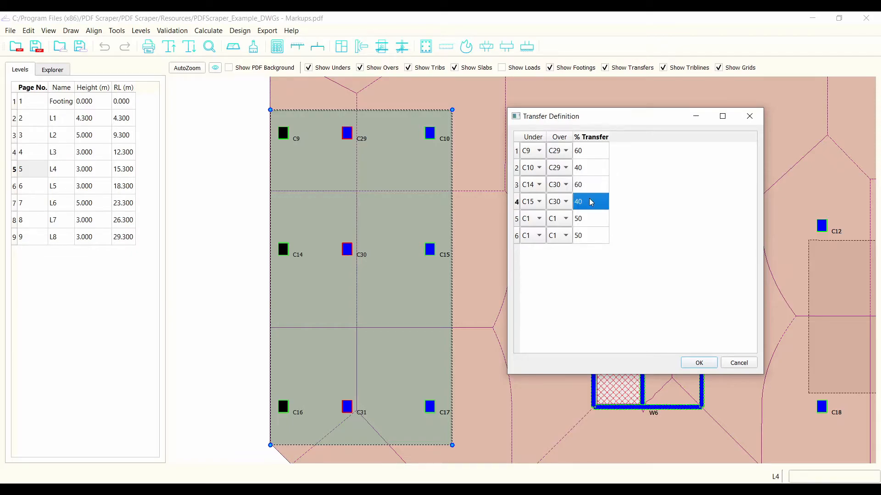
Assign C16 under with C31 over in the fifth transfer row, and C17 under with C31 over in the sixth
left_click(533, 222)
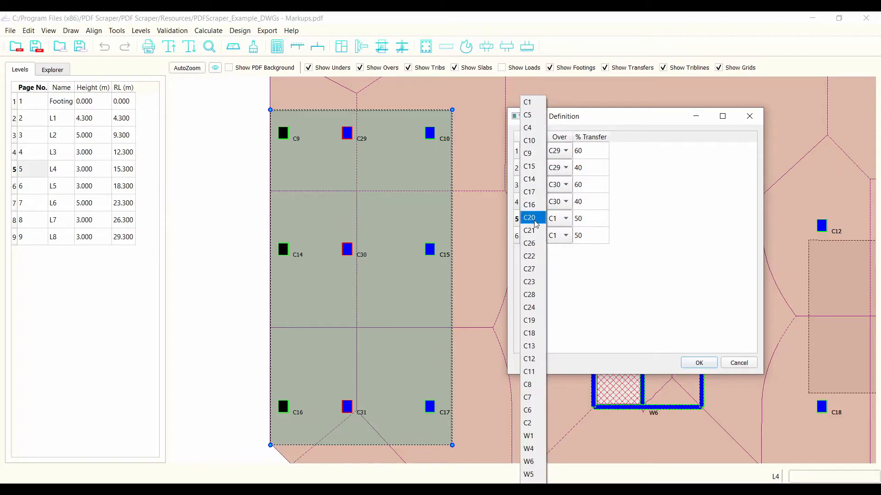
left_click(534, 203)
left_click(557, 240)
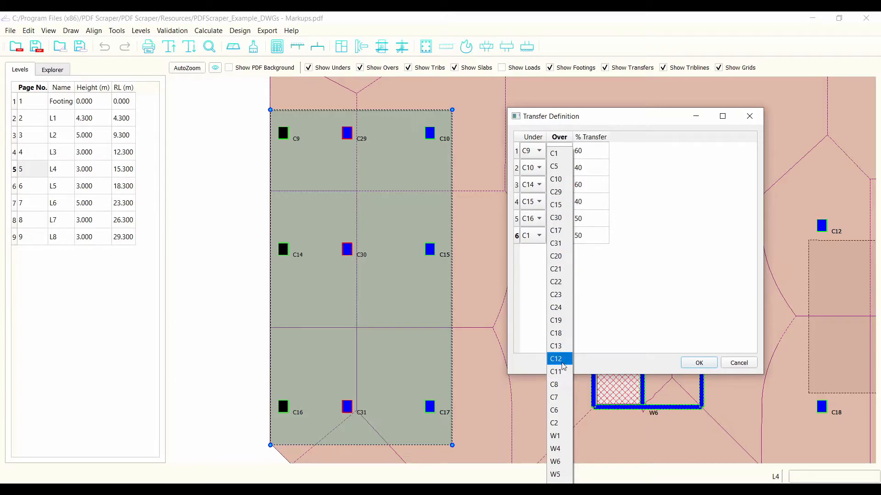
left_click(562, 244)
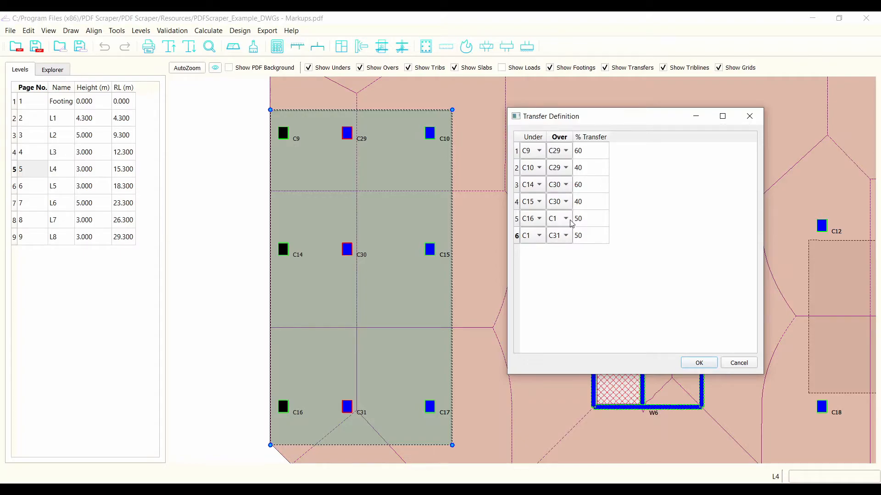
left_click(572, 223)
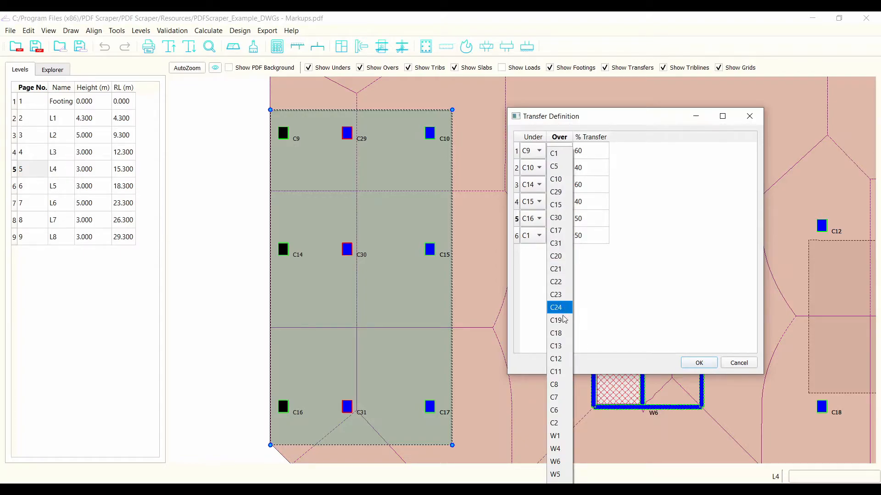
left_click(563, 243)
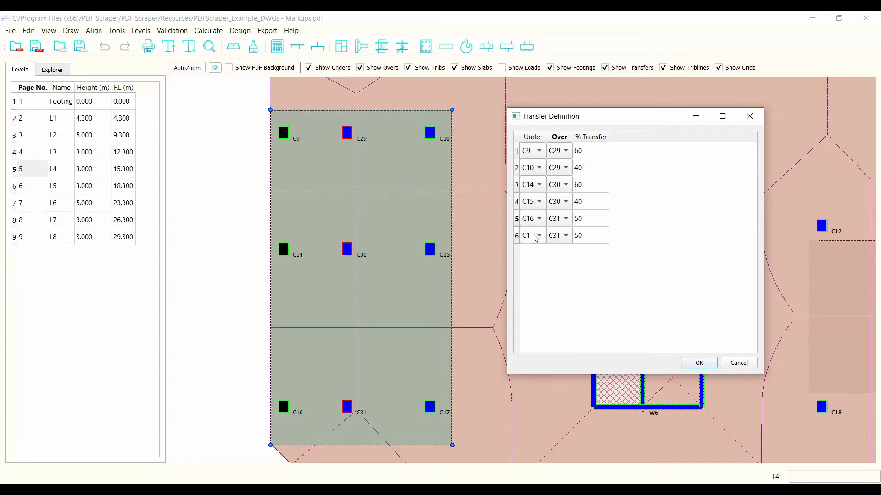
left_click(536, 239)
left_click(531, 196)
left_click(579, 274)
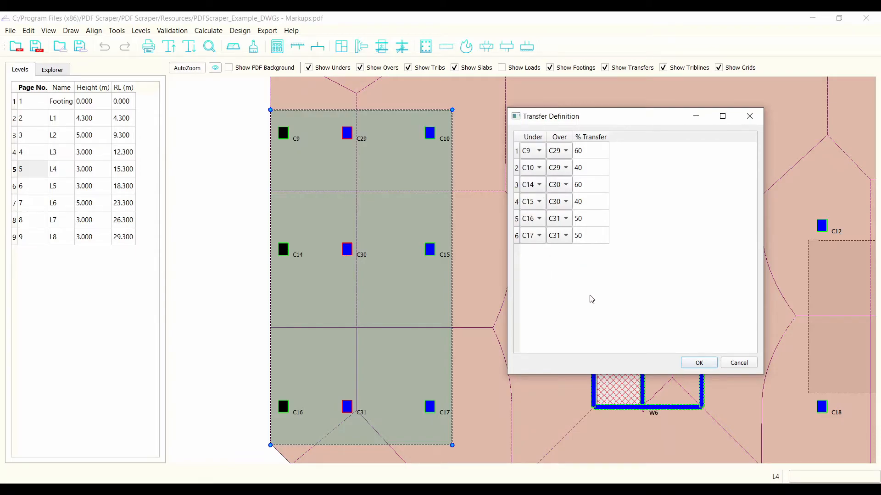
Set the transfer to 60% for the C16 row and 40% for the C17 row, and accept the transfer definition
left_click(592, 223)
type("60")
key("Return")
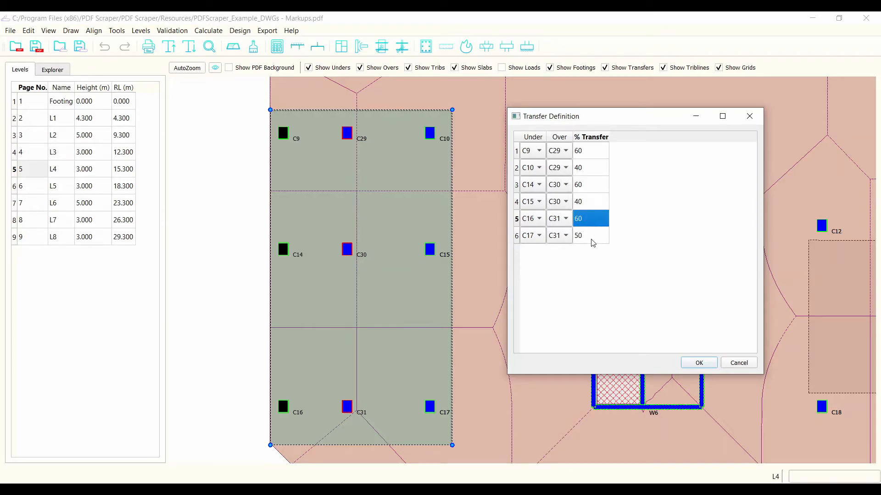
left_click(592, 239)
type("40")
key("Return")
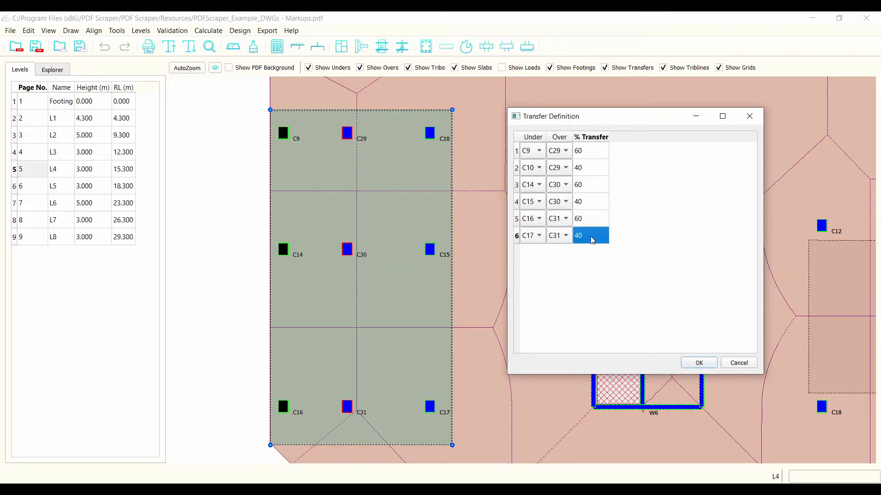
left_click(614, 281)
left_click(695, 363)
Go to level L6, open the transfer definition of the transfer beam between C5 and C6, and add a row
scroll(372, 236, "down", 4)
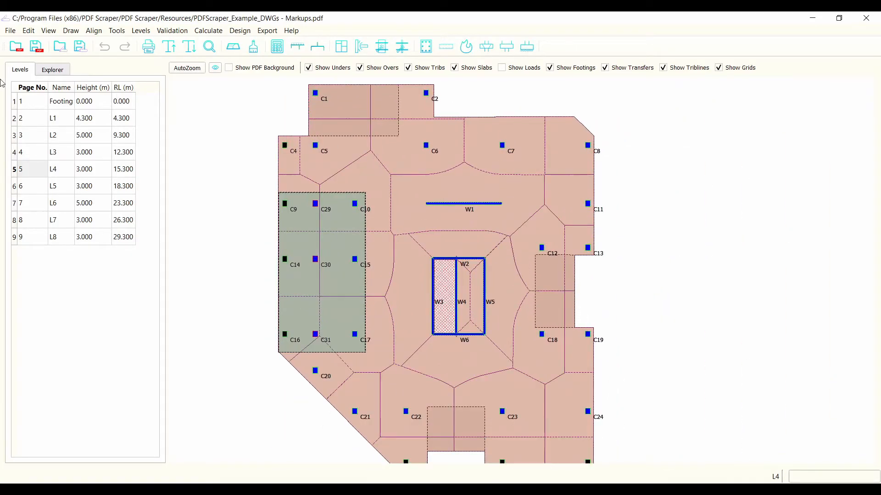
left_click(33, 191)
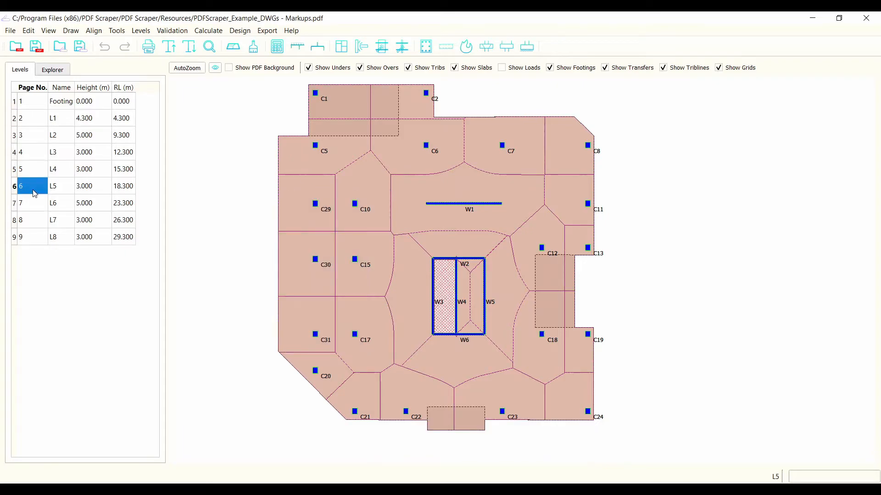
key("Down")
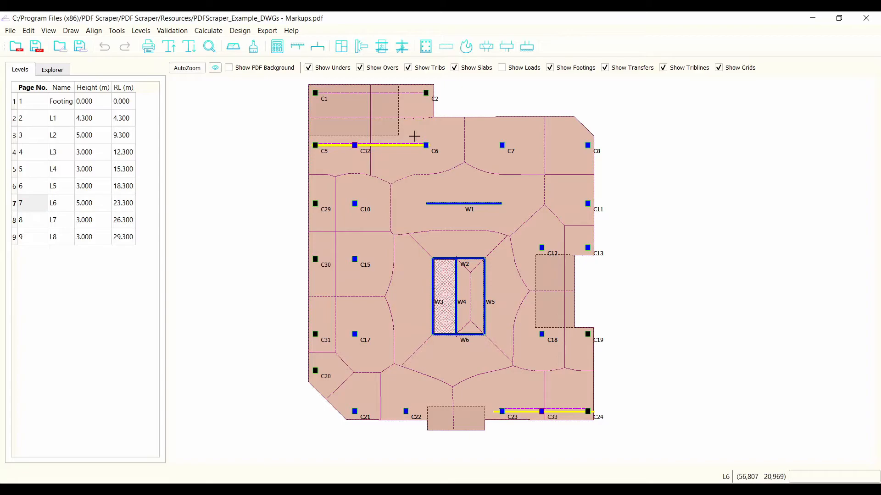
scroll(385, 138, "up", 2)
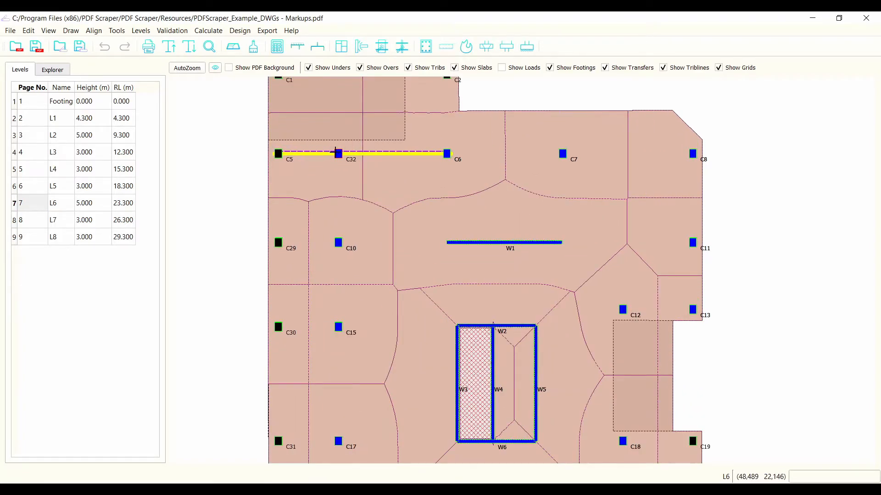
double_click(387, 152)
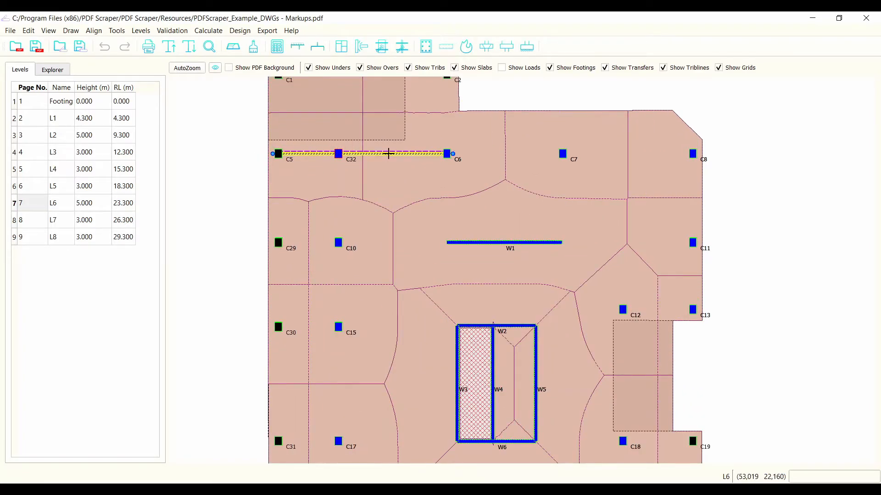
left_click_drag(399, 156, 511, 158)
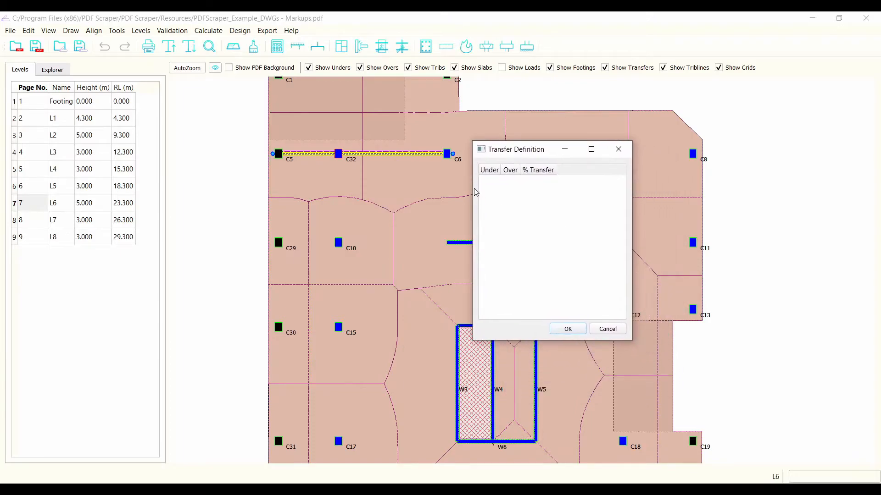
right_click(532, 209)
left_click(554, 212)
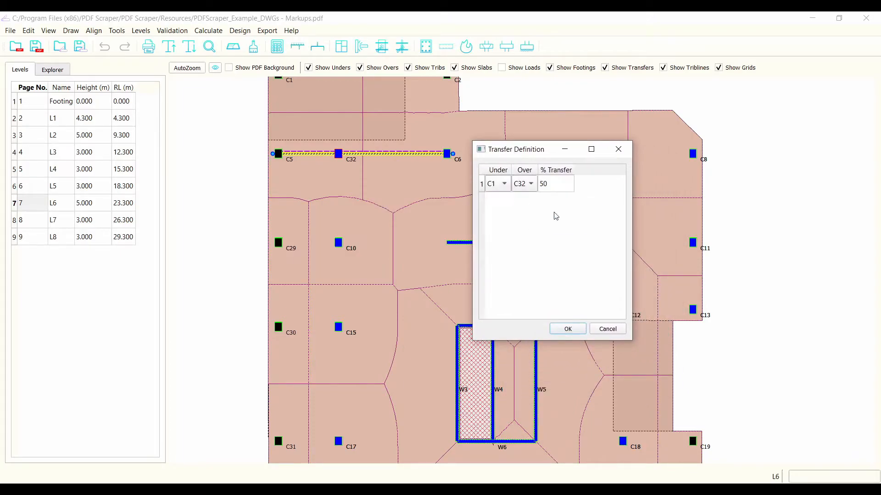
Define two transfer rows with C5 and C6 as the unders and C32 as the over
left_click(505, 185)
left_click(496, 168)
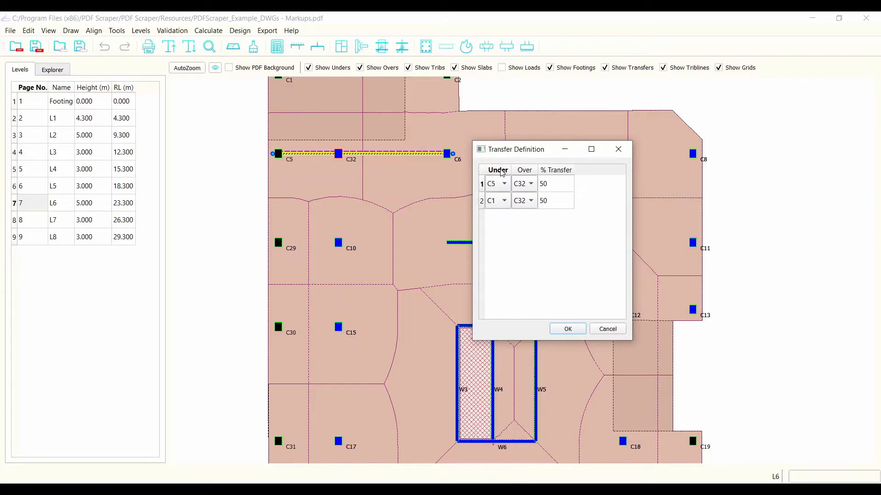
left_click(503, 201)
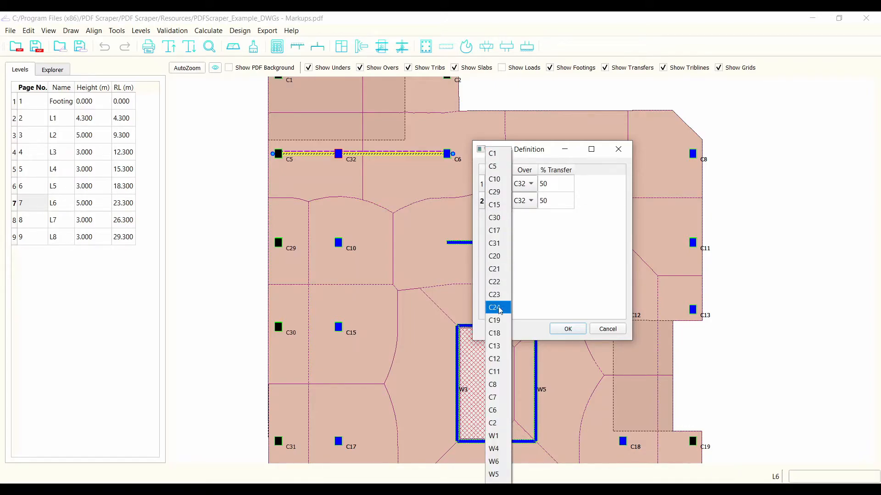
left_click(500, 410)
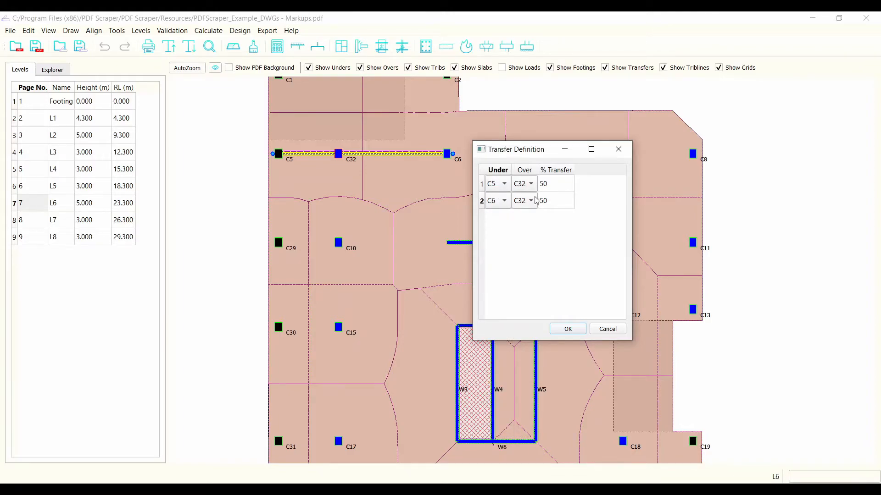
Set the transfer to 70% for C5 and 30% for C6, and accept the transfer definition
left_click(560, 186)
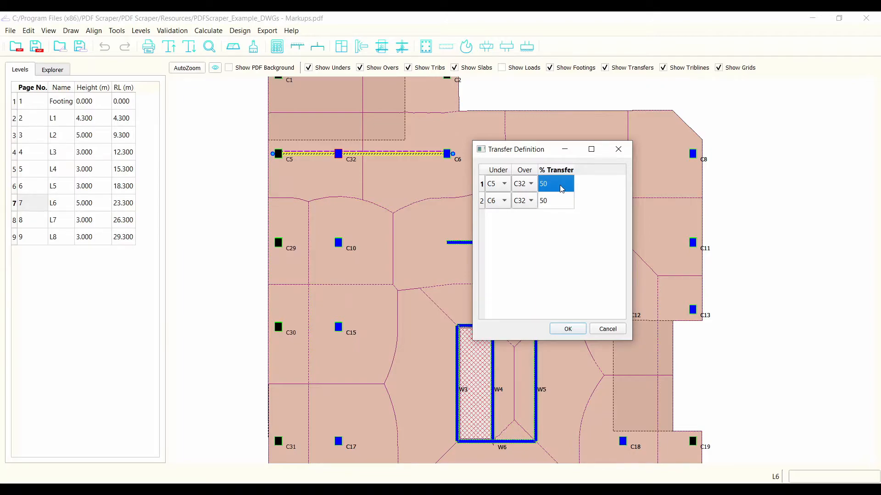
type("70")
key("Return")
left_click(553, 203)
type("30")
key("Return")
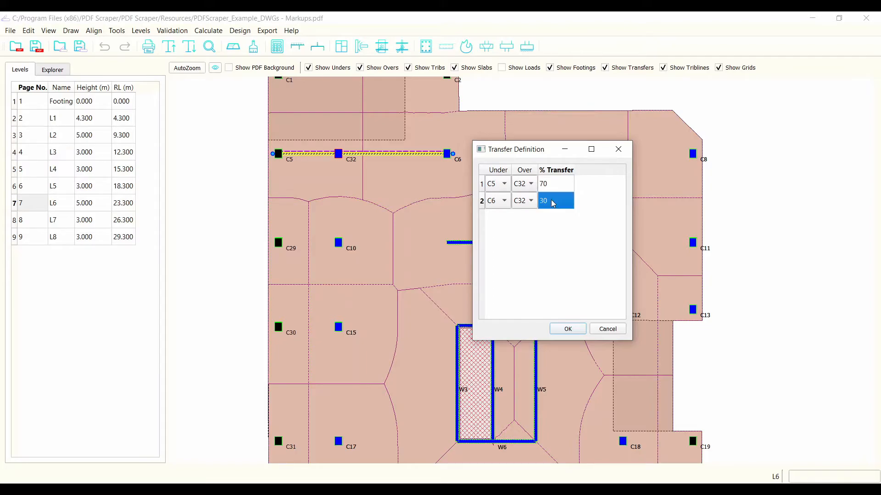
left_click(567, 329)
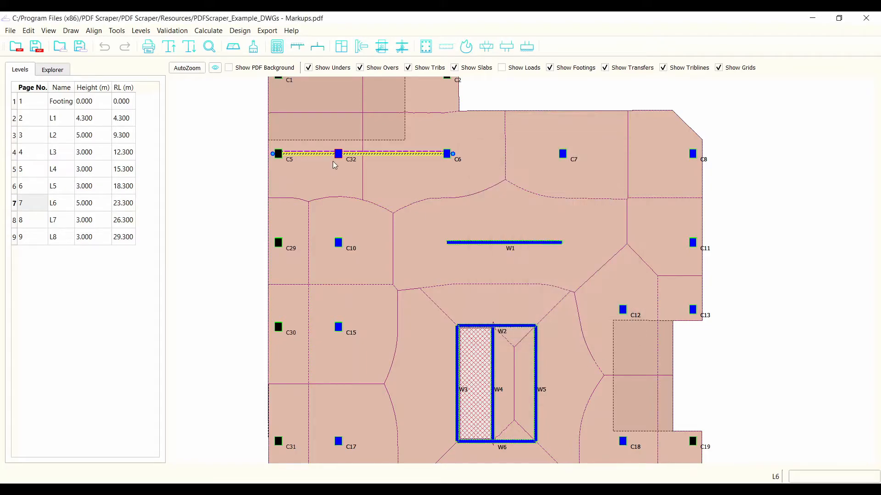
Open the transfer definition of the L6 transfer beam between C23 and C24 and add two rows
scroll(351, 199, "down", 3)
scroll(600, 394, "up", 3)
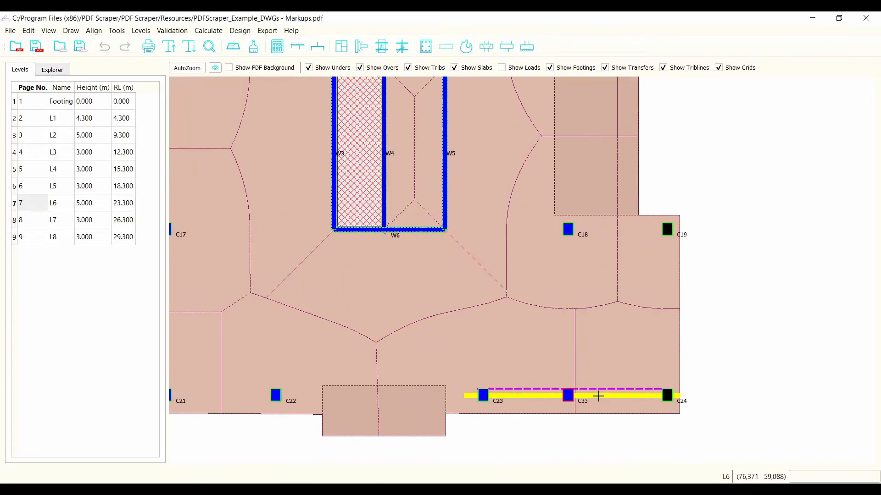
double_click(599, 393)
left_click_drag(427, 148, 462, 134)
right_click(495, 246)
left_click(509, 256)
right_click(443, 198)
left_click(462, 204)
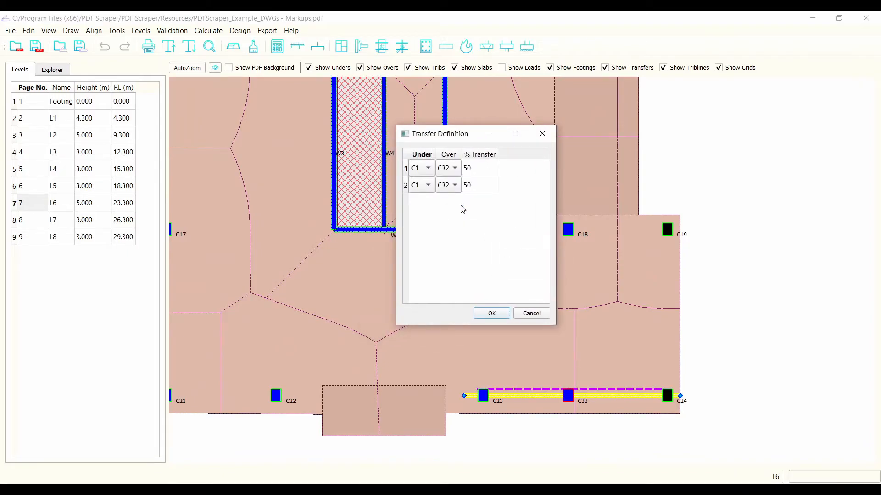
Assign C23 and C24 as the unders with C33 as the over in both rows, and accept the transfer definition
left_click(428, 168)
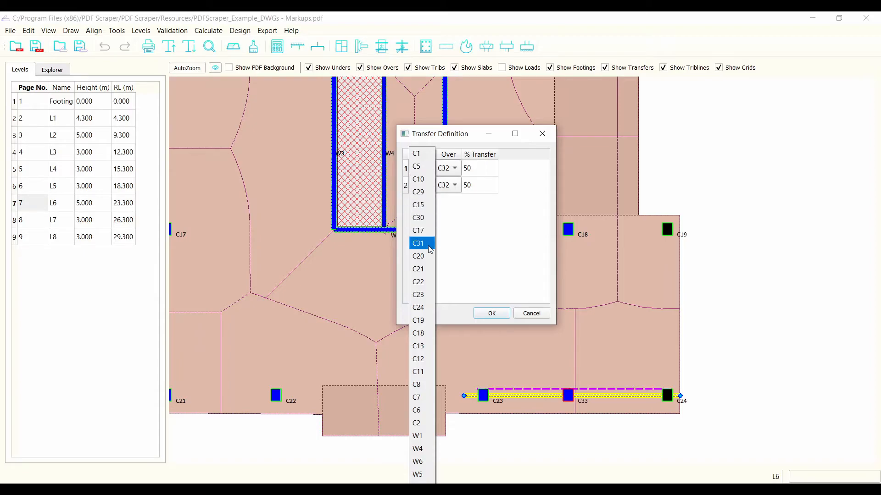
left_click(424, 294)
left_click(426, 186)
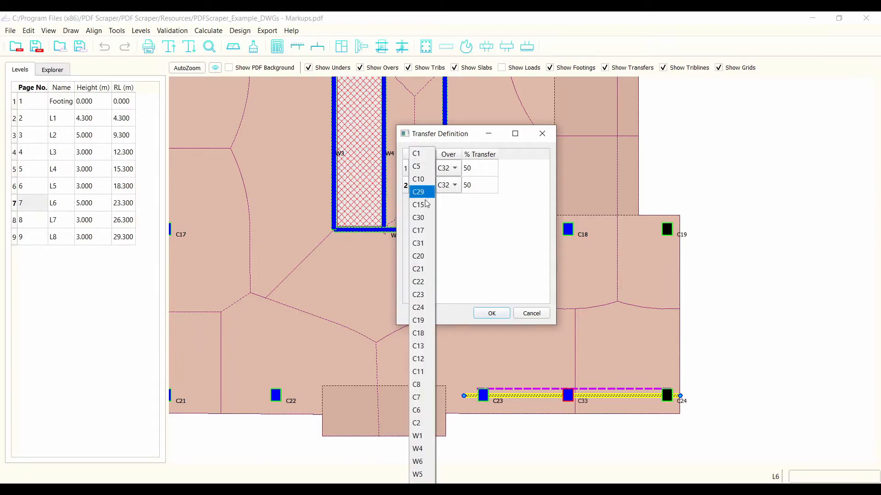
left_click(423, 308)
left_click(447, 169)
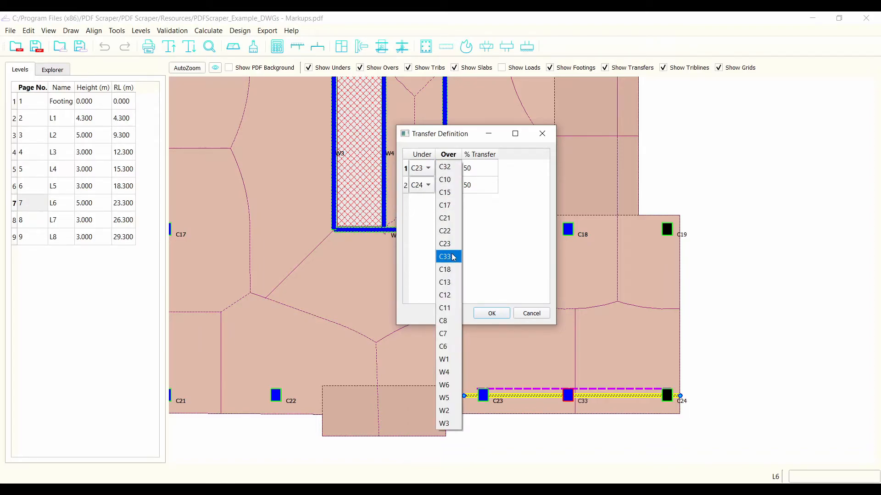
left_click(453, 257)
left_click(450, 186)
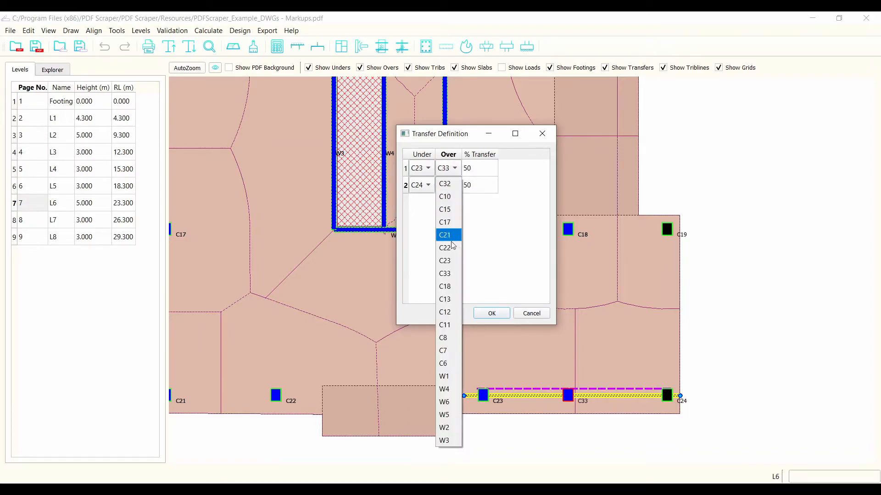
left_click(456, 276)
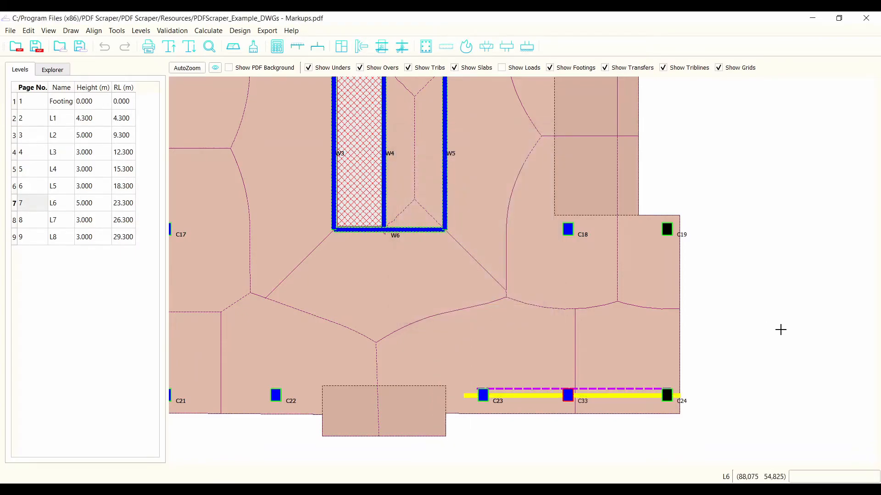
scroll(779, 328, "down", 5)
scroll(657, 144, "down", 2)
left_click_drag(657, 145, 557, 231)
scroll(557, 231, "up", 2)
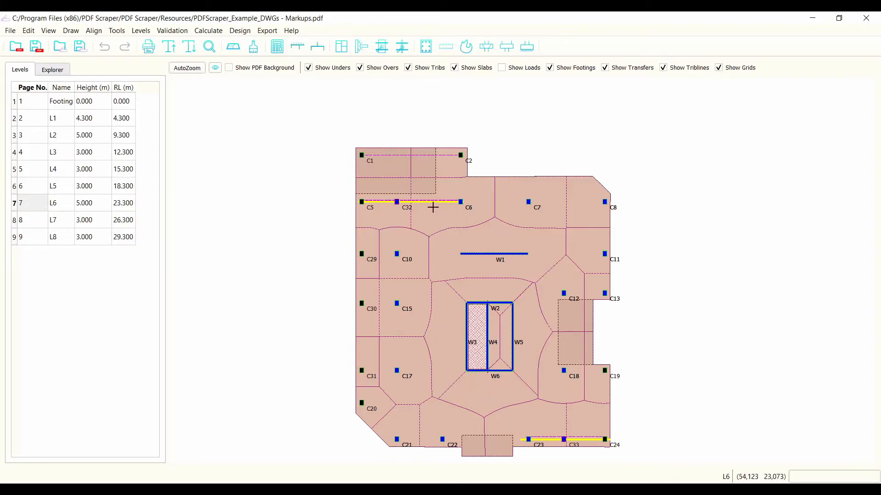
left_click(215, 35)
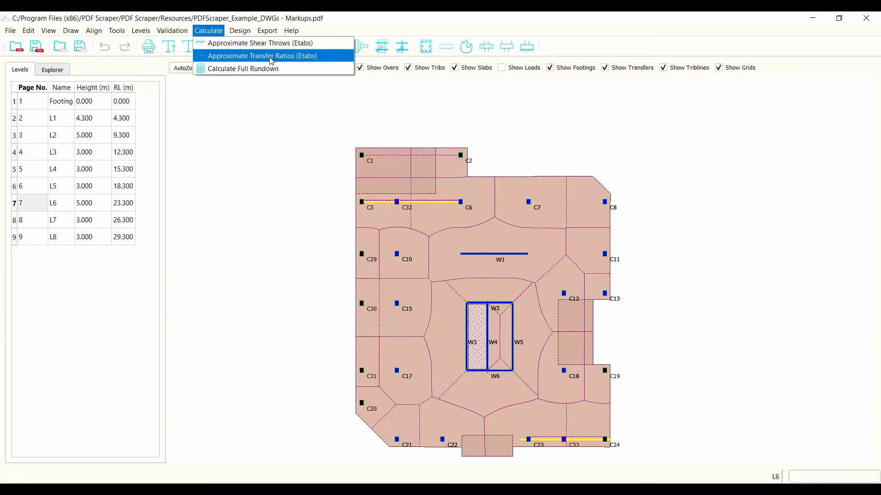
left_click(245, 151)
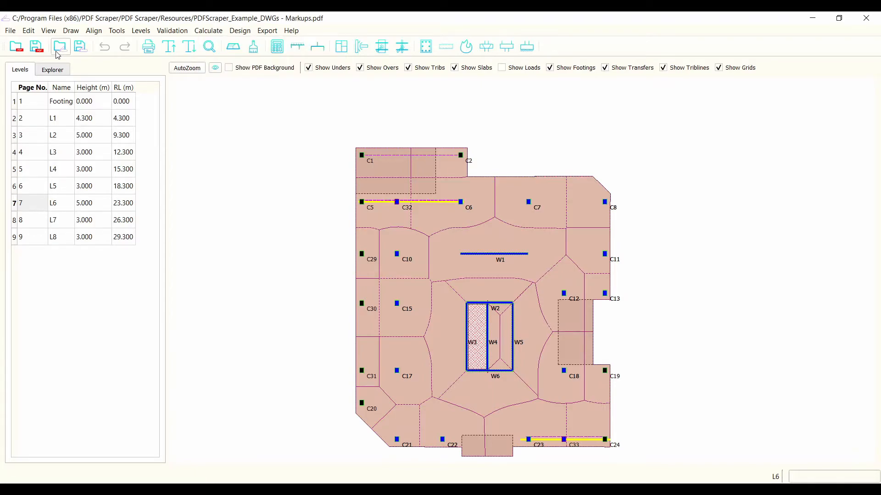
Open the transfer constants in the program options and move the dialog clear of the left part of the plan
left_click(8, 30)
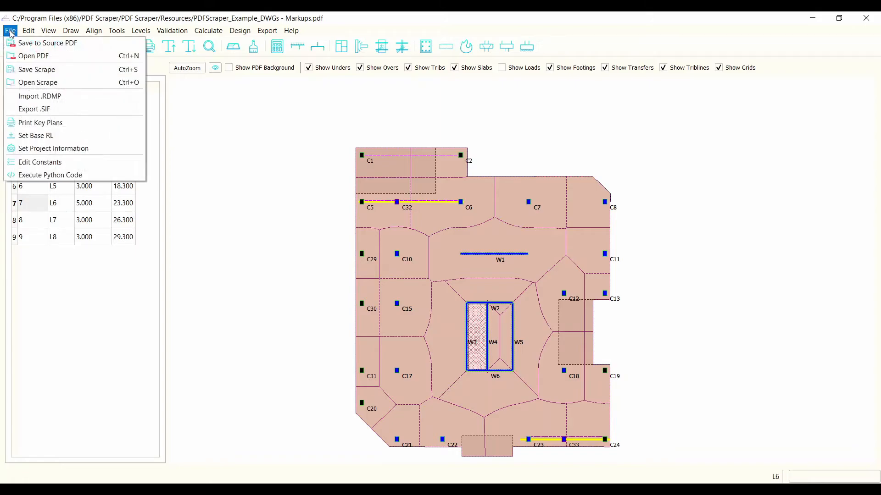
left_click(46, 165)
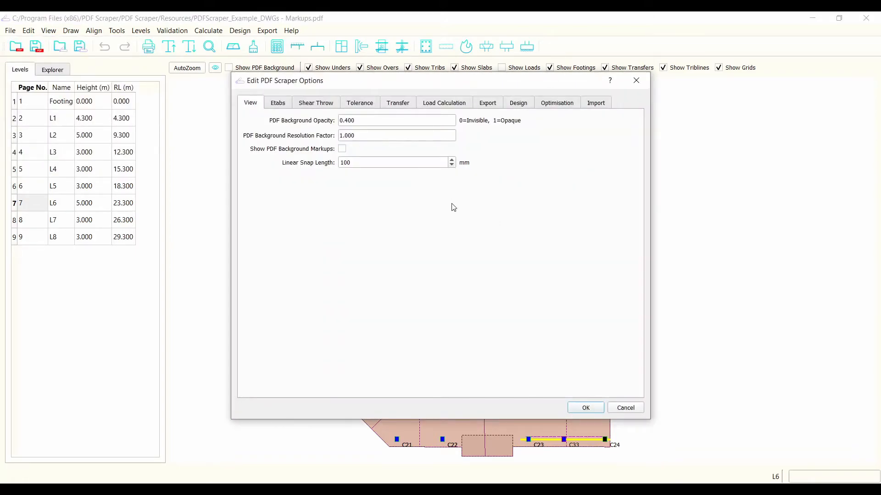
left_click(402, 105)
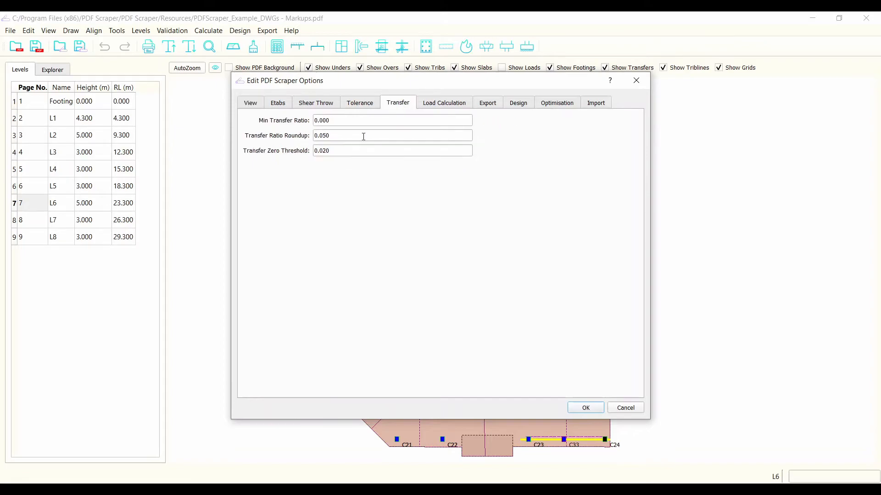
left_click(342, 120)
left_click_drag(360, 80, 347, 128)
left_click_drag(325, 169, 281, 167)
left_click_drag(322, 133, 300, 174)
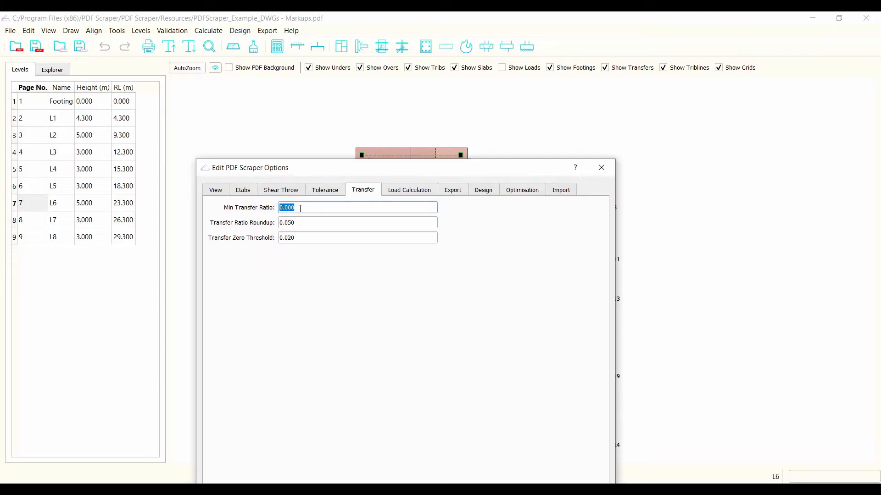
mouse_move(422, 175)
left_mouse_down()
mouse_move(693, 59)
mouse_move(645, 101)
left_mouse_up()
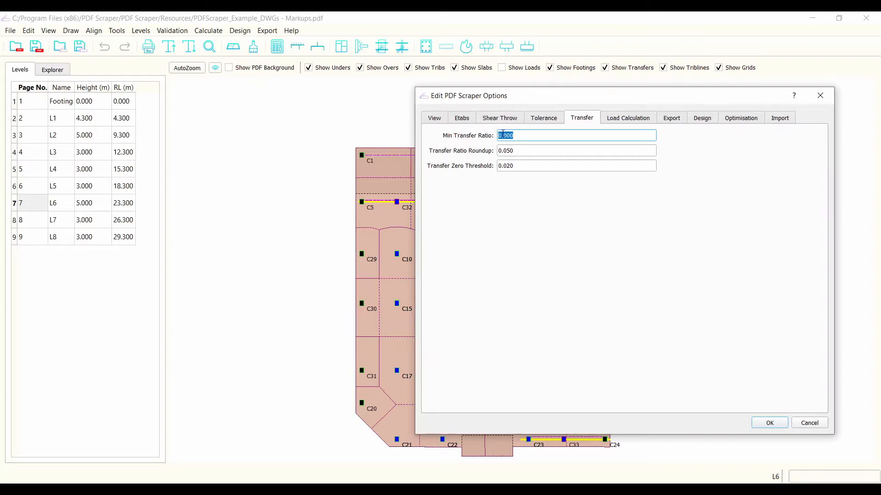
Examine the minimum transfer ratio, ratio roundup and zero threshold constants, and cancel the options without changes
left_click(522, 134)
mouse_move(515, 150)
left_mouse_down()
mouse_move(494, 157)
mouse_move(506, 150)
left_mouse_up()
left_click(519, 151)
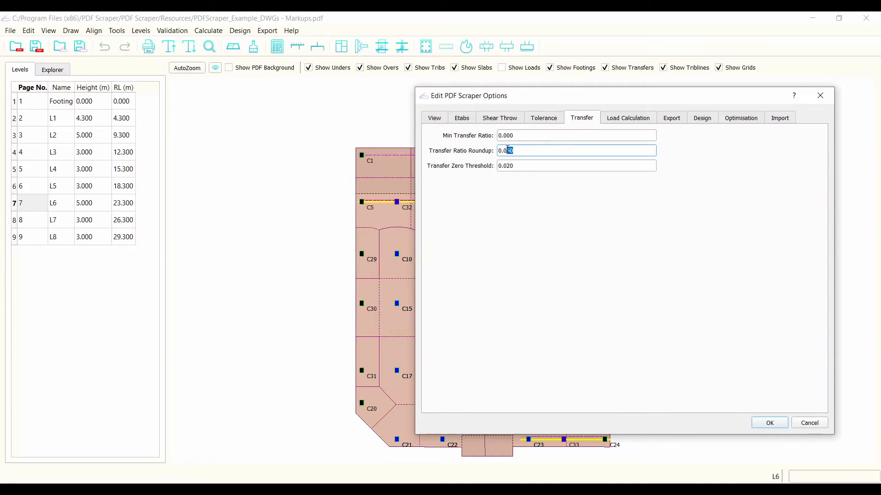
left_click(527, 166)
key("ctrl+a")
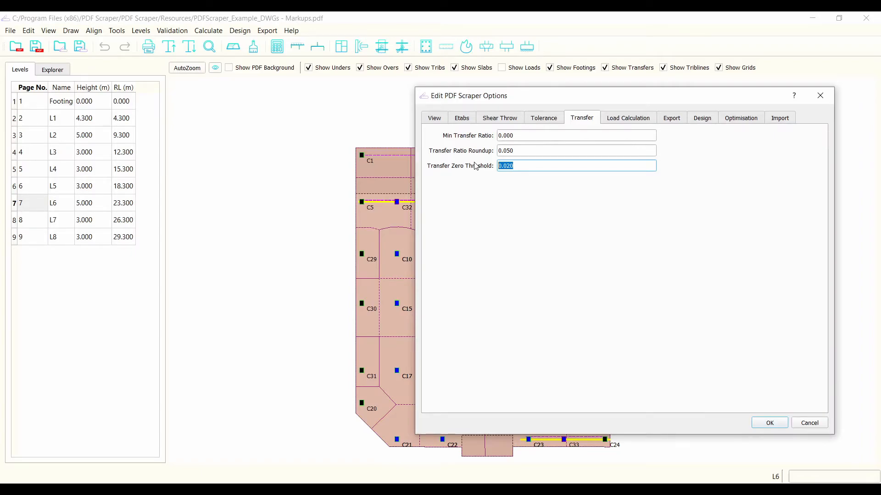
left_click(816, 425)
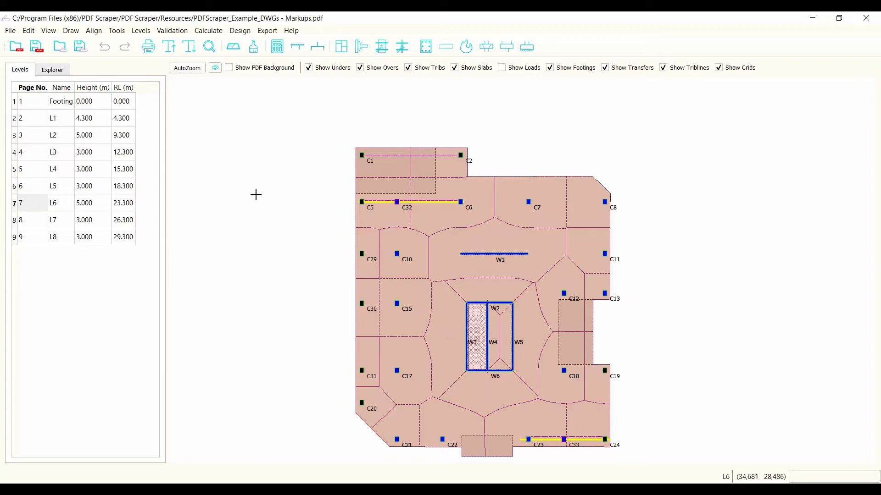
Run the chain continuity check on the model and display level L4
left_click(174, 33)
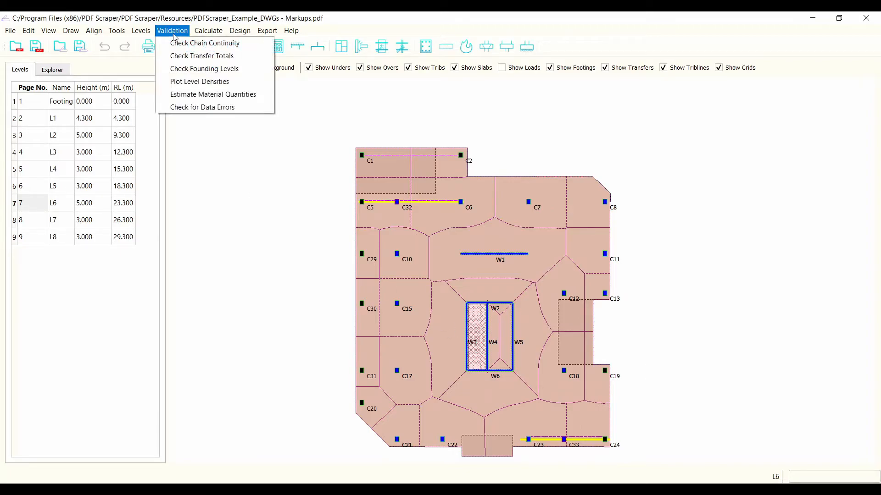
left_click(204, 47)
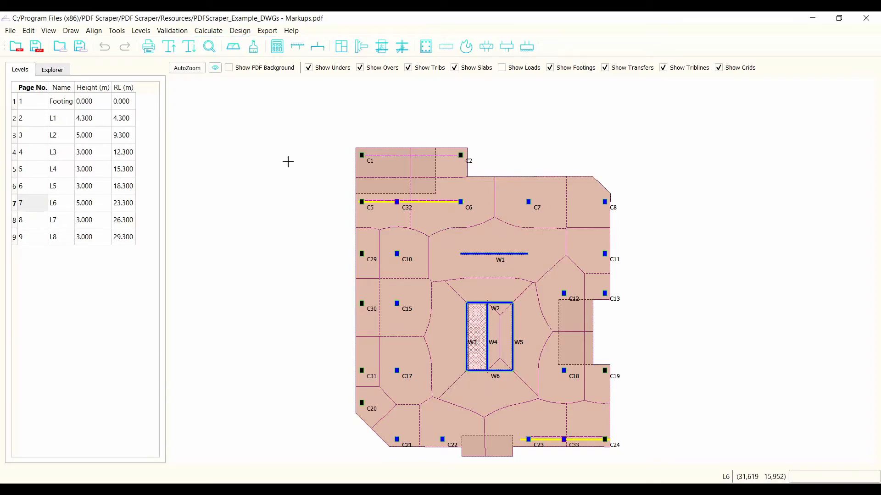
left_click(41, 174)
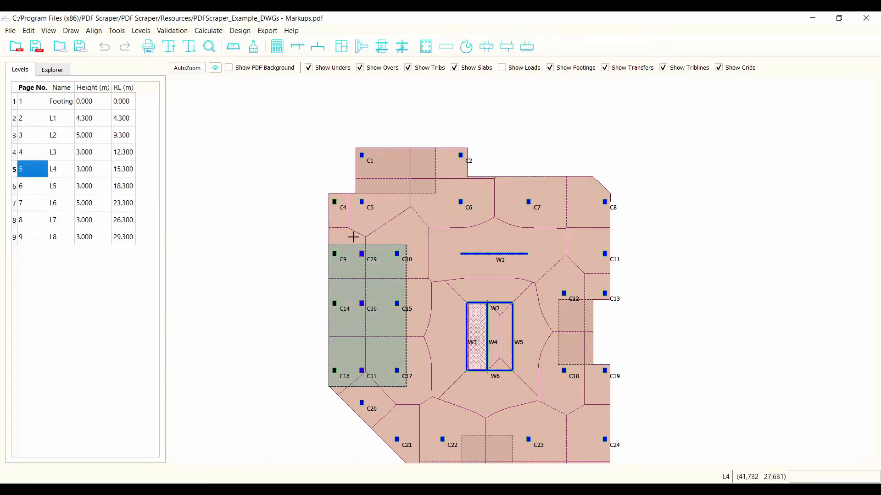
Hide the overs on L4 and open the properties of column C6
left_click(361, 68)
scroll(468, 202, "up", 2)
scroll(466, 202, "down", 1)
scroll(466, 202, "up", 3)
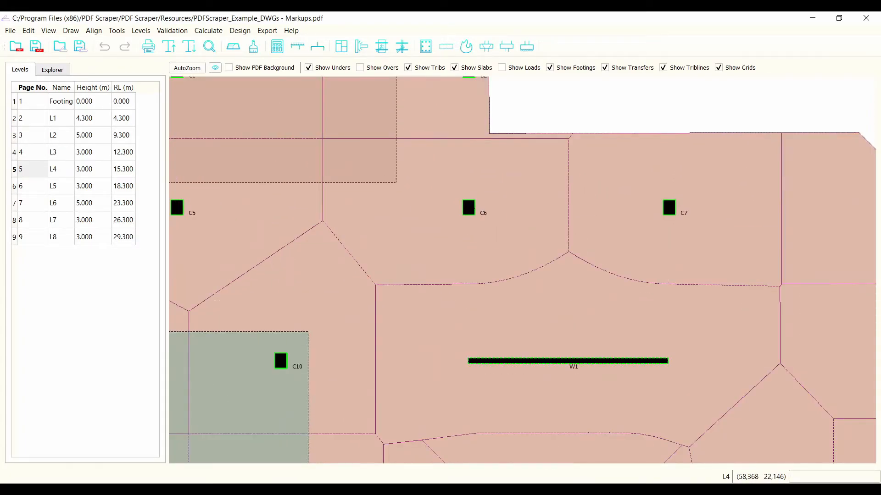
left_click(468, 207)
double_click(471, 212)
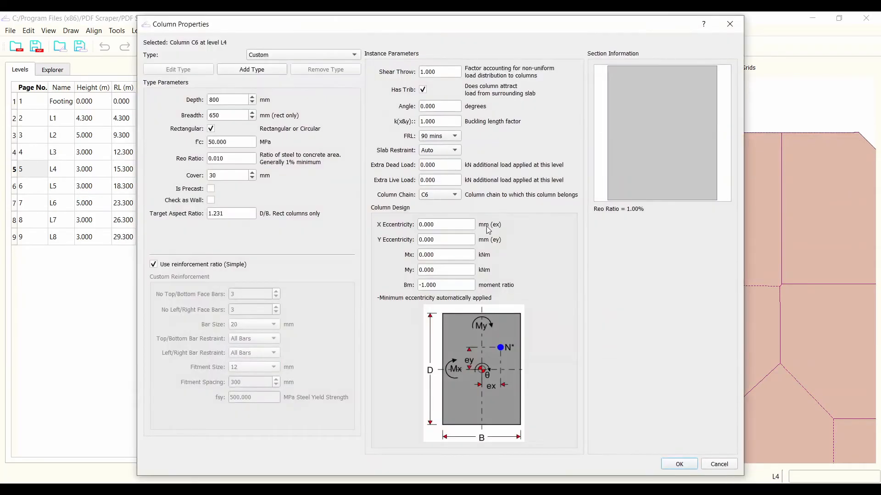
Set the column chain of C6 at L4 to No Chain and accept the column properties
left_click(452, 197)
left_click(450, 173)
scroll(452, 195, "down", 1)
left_click(452, 196)
left_click(442, 165)
left_click(683, 466)
scroll(439, 174, "down", 3)
scroll(439, 230, "up", 2)
left_click(449, 230)
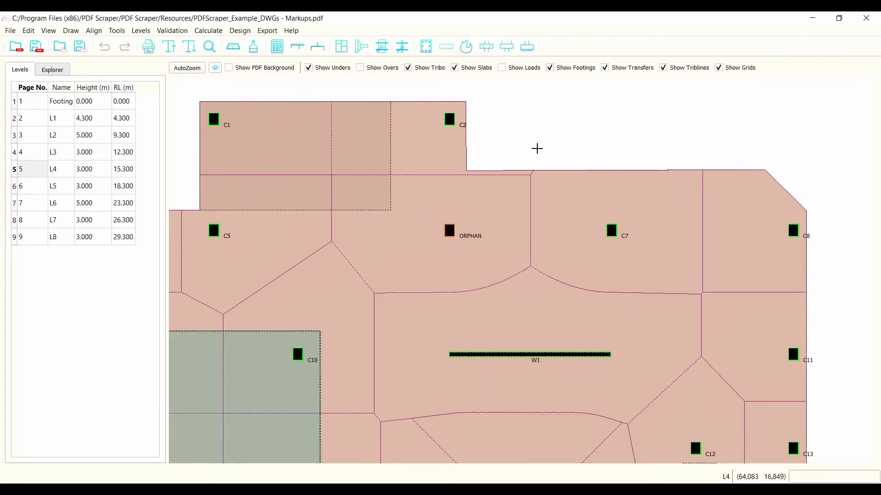
Run the chain continuity check, examine the listed error against the orphan column on L4, and close the error list
left_click(172, 34)
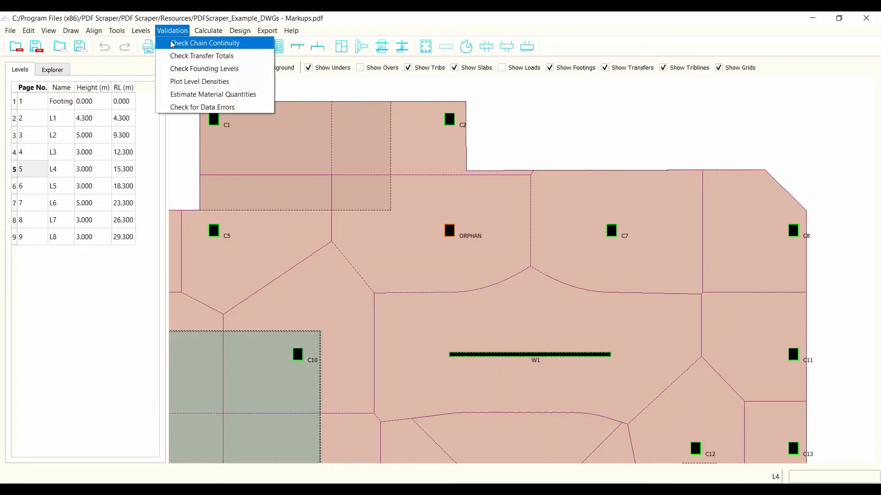
left_click(184, 46)
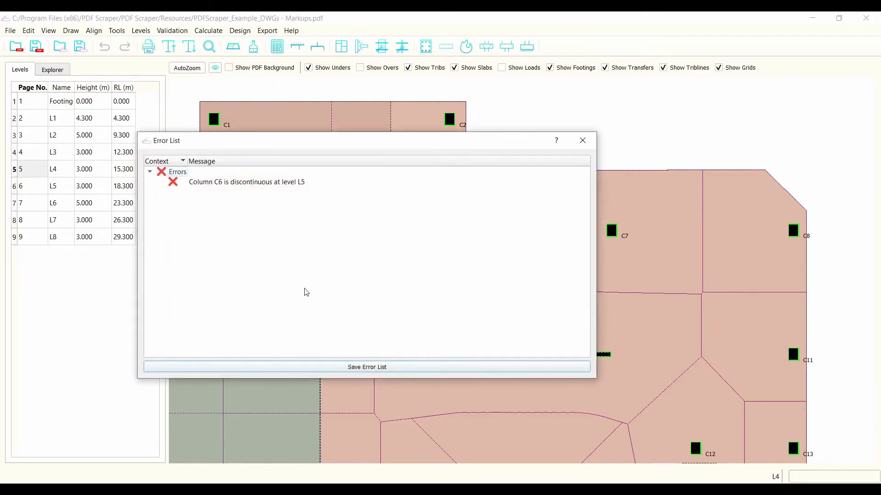
left_click_drag(213, 148, 309, 199)
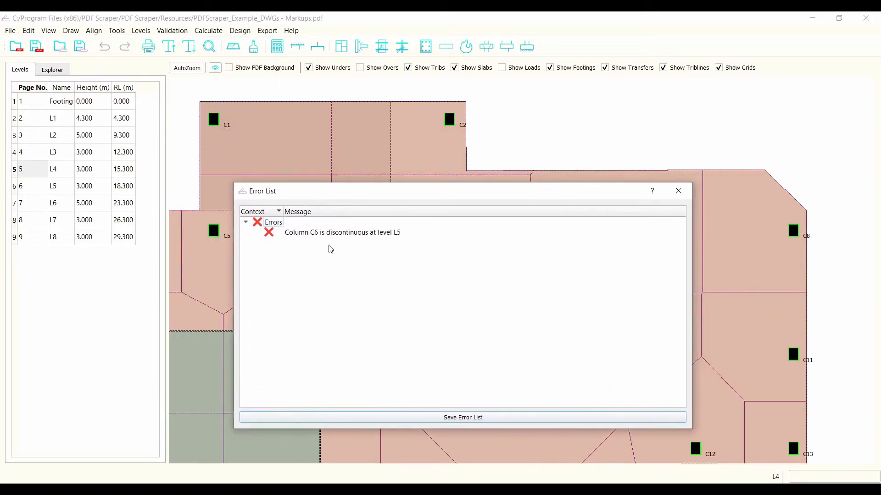
left_click(307, 234)
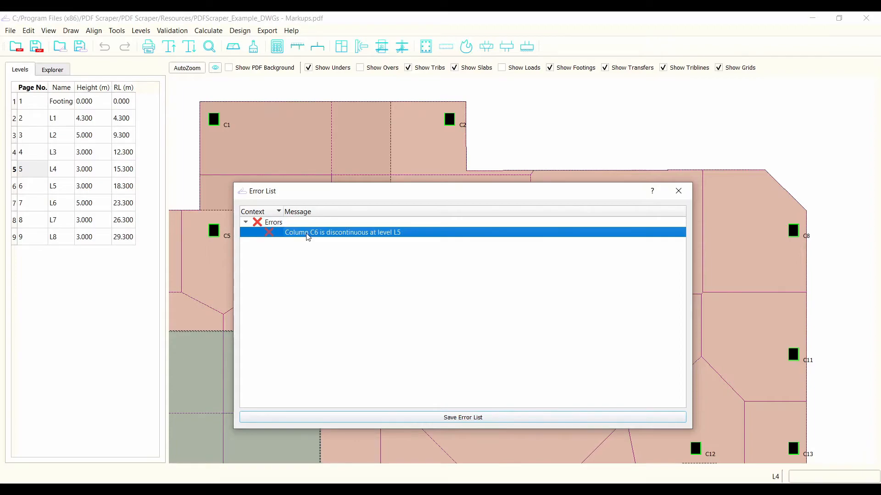
left_click_drag(374, 196, 347, 295)
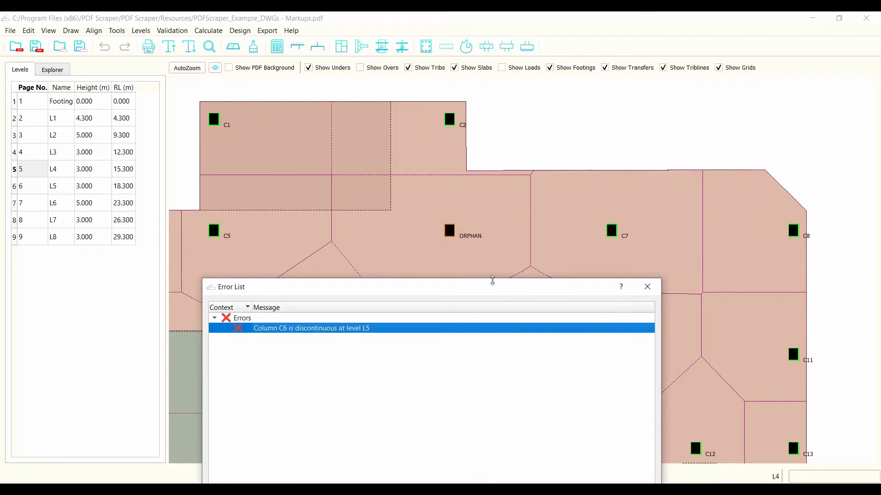
left_click_drag(492, 291, 496, 225)
left_click(651, 220)
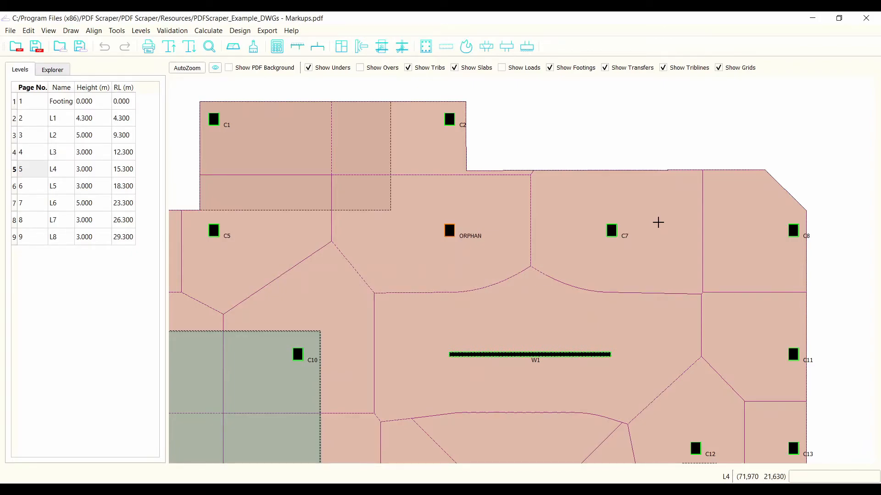
Assign the orphan column on L4 to the C6 chain and rerun the chain continuity check
double_click(450, 230)
left_click(447, 195)
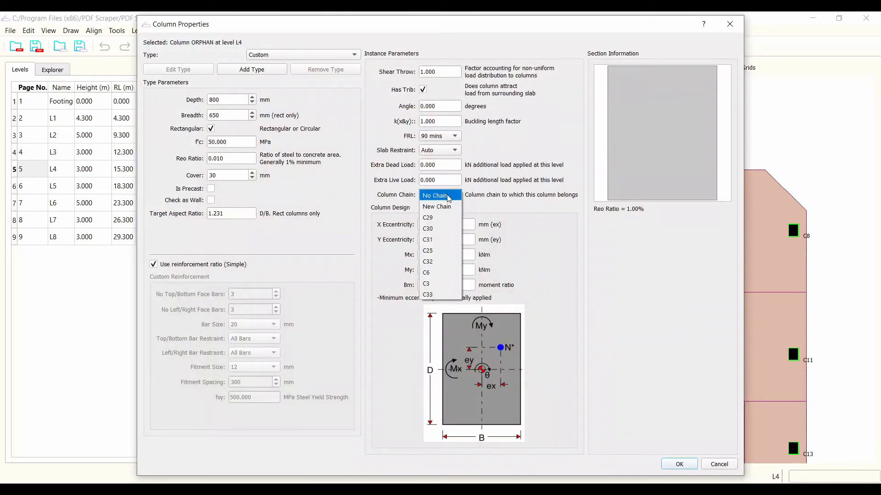
left_click(435, 273)
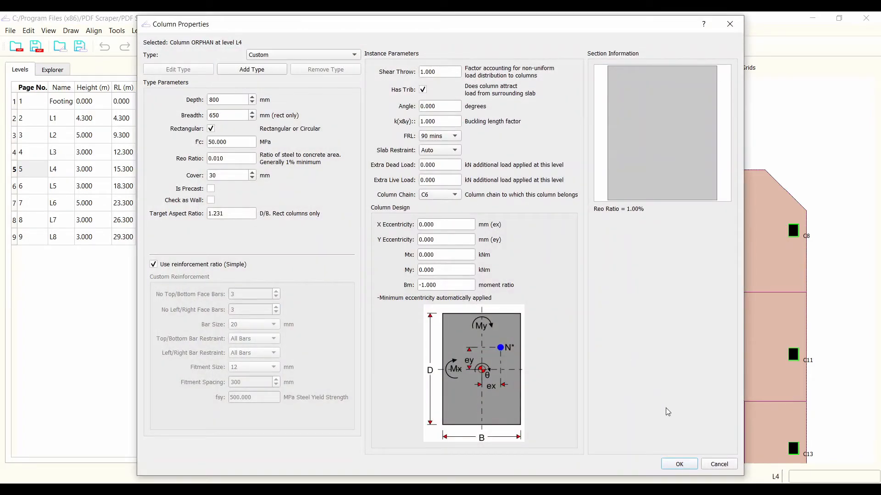
left_click(680, 464)
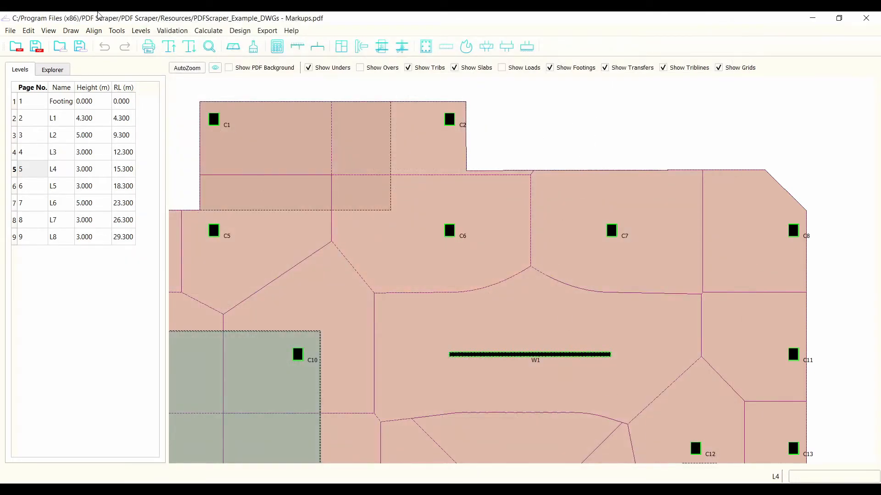
left_click(179, 33)
left_click(183, 44)
Check the transfer totals, review the entries for the transferred columns C29 to C33, and close the list
left_click(170, 33)
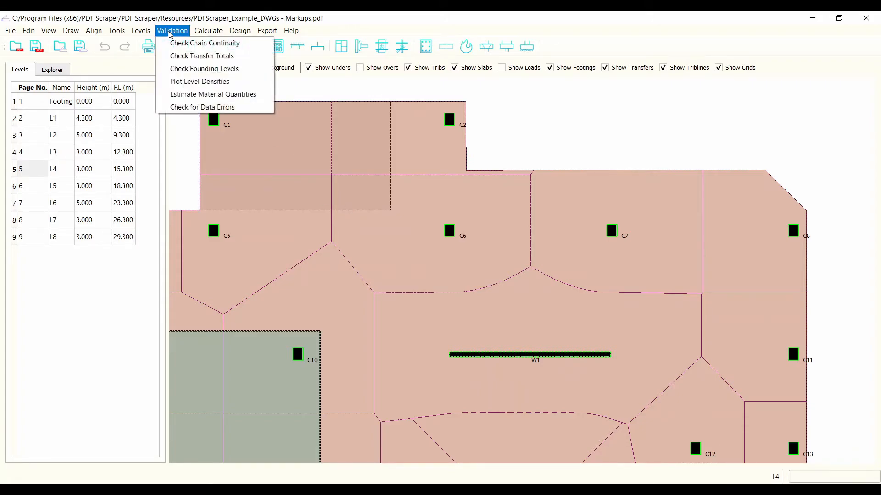
left_click(190, 57)
left_click_drag(277, 144, 318, 153)
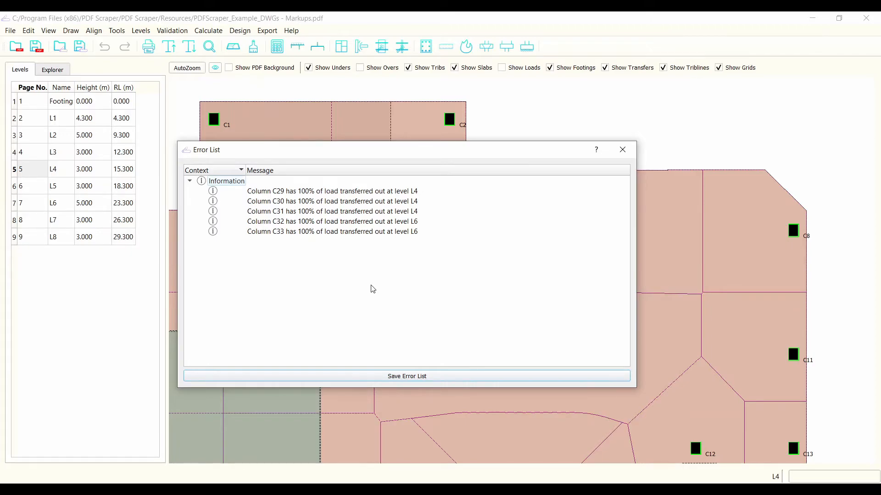
left_click(308, 192)
left_click(314, 203)
left_click(315, 222)
left_click(315, 232)
left_click(315, 222)
left_click(315, 212)
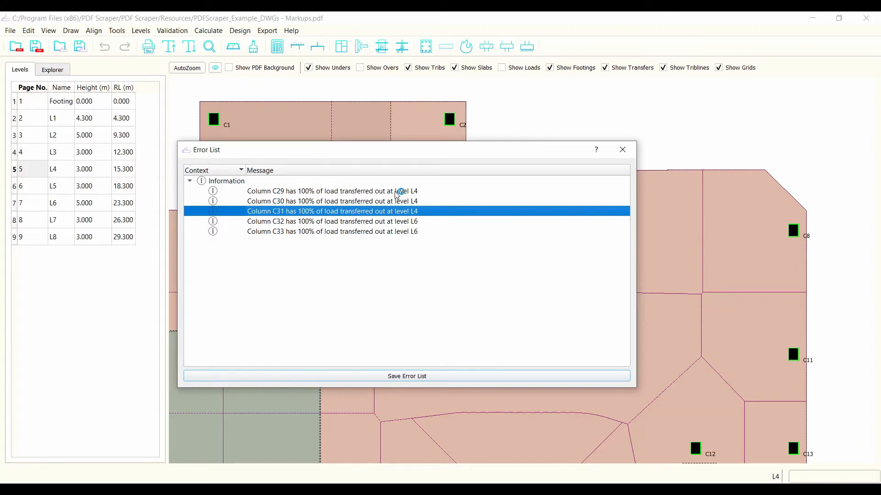
left_click(310, 193)
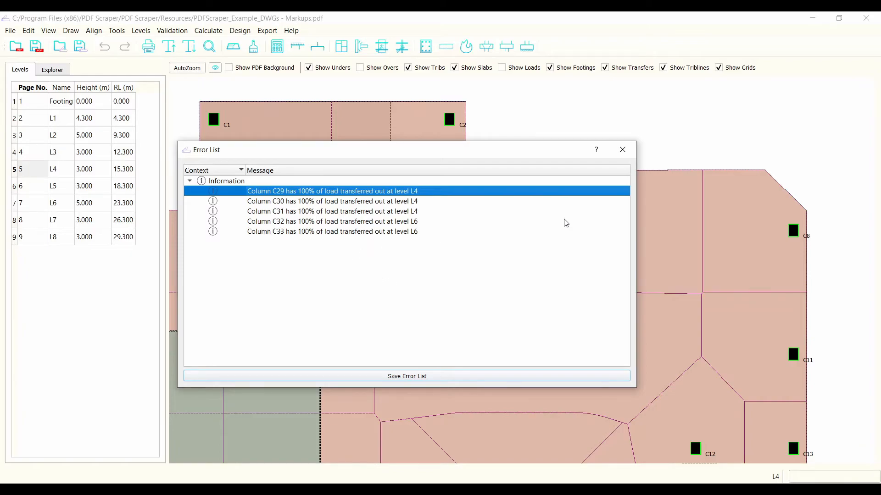
left_click(621, 152)
Check the founding levels, widen the list to read its full messages, and select the entry for columns founding at L6
left_click(172, 31)
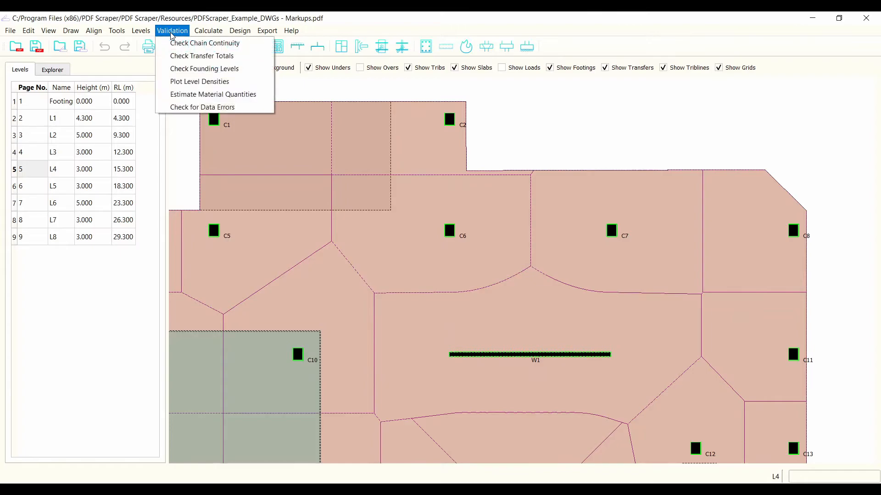
left_click(211, 70)
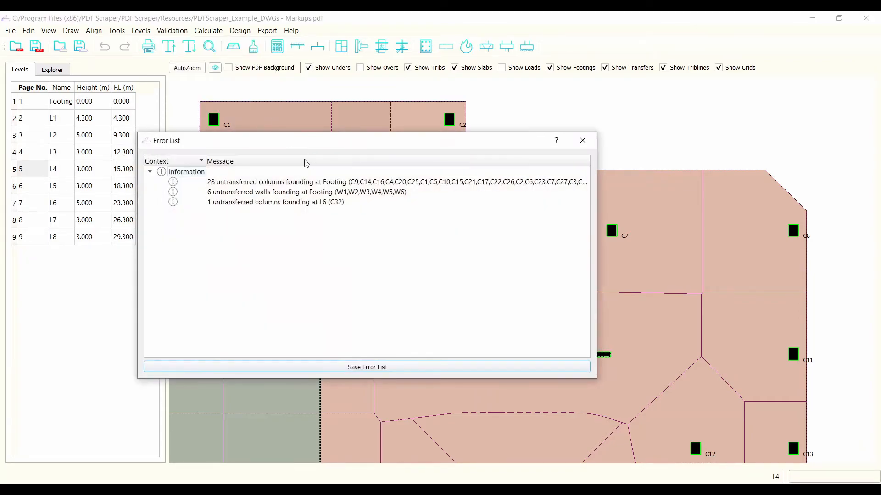
left_click_drag(295, 138, 281, 115)
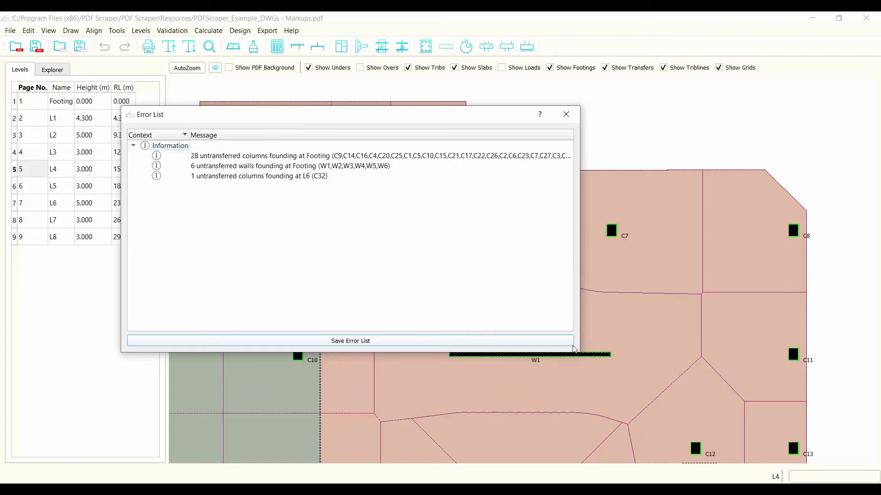
left_click_drag(580, 352, 706, 324)
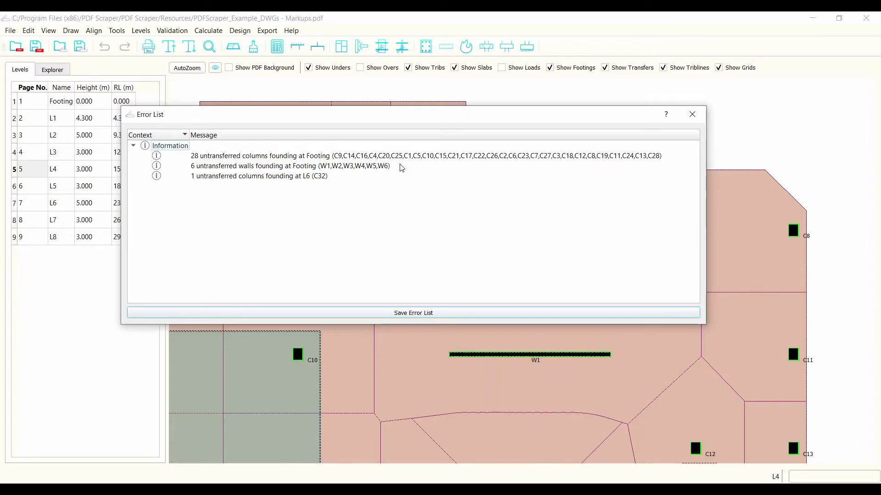
left_click(266, 179)
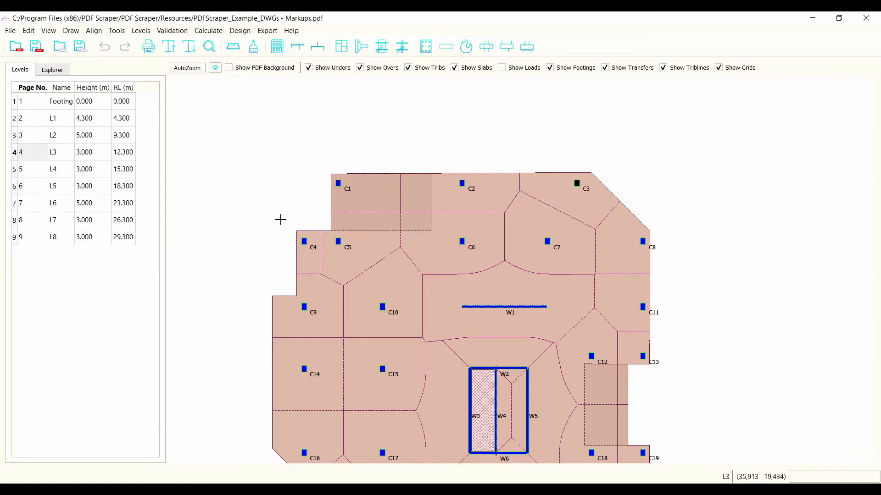
Hide the structure over on L3 and calculate the load rundown
left_click(361, 68)
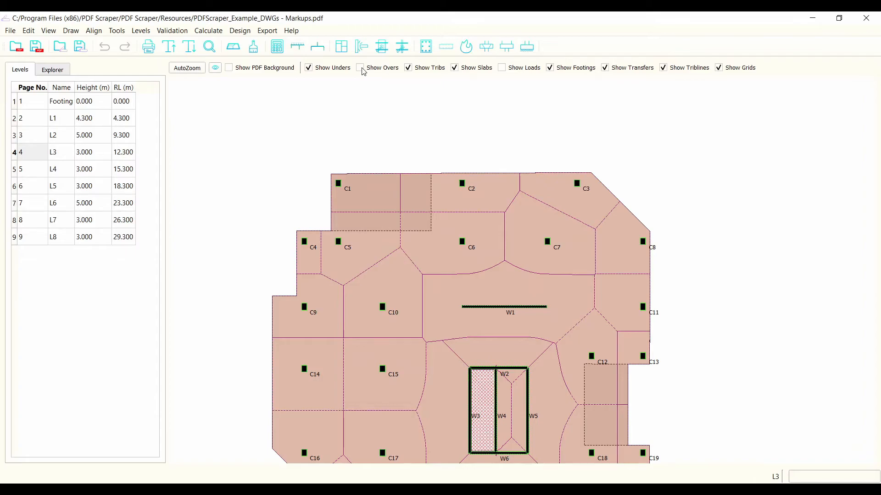
left_click(278, 49)
Inspect the calculated load of column C5 on L3, review its dead, live, working and ULS values, and close the results
scroll(359, 222, "up", 1)
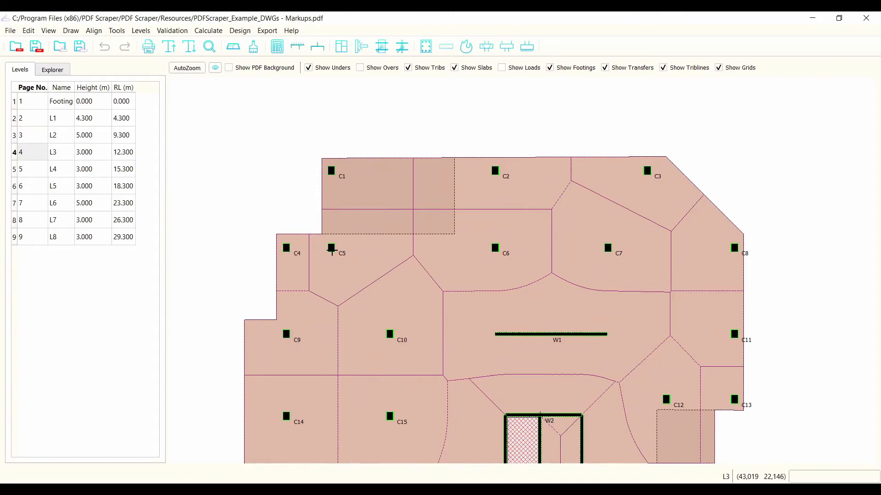
right_click(331, 249)
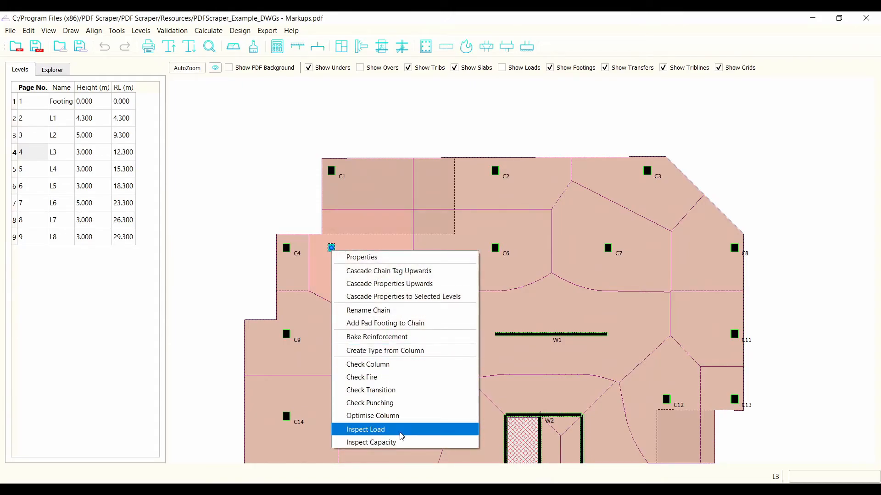
left_click(379, 430)
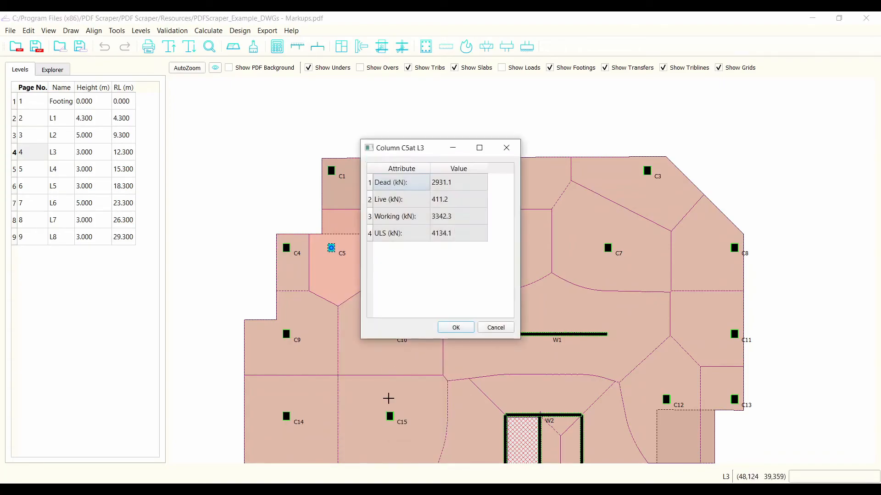
left_click_drag(431, 150, 406, 145)
left_click_drag(374, 182, 377, 198)
left_click(378, 198)
left_click(385, 209, "shift")
left_click(445, 234)
left_click_drag(445, 234, 424, 177)
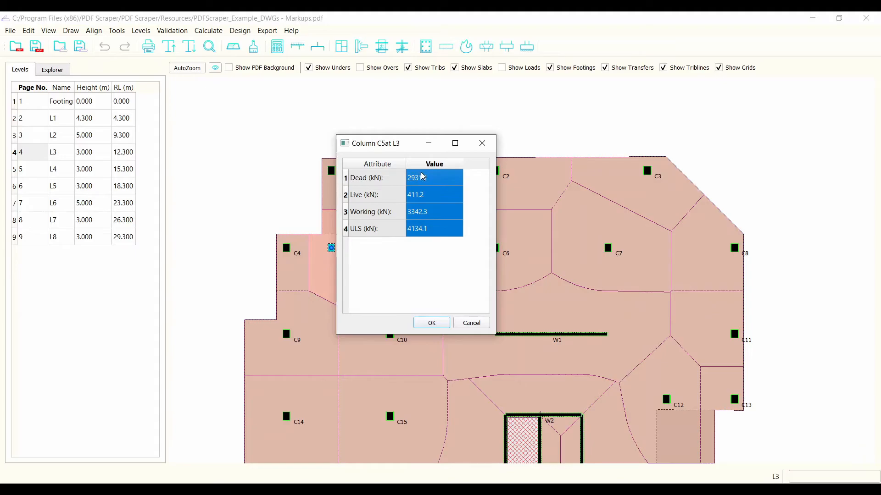
left_click(482, 145)
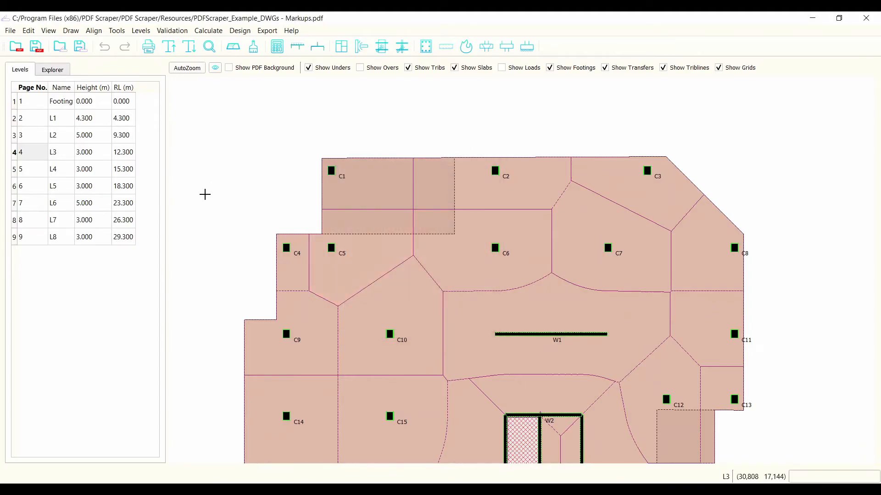
Turn on the axial load labels for both columns and walls, and close the label settings
scroll(195, 195, "down", 3)
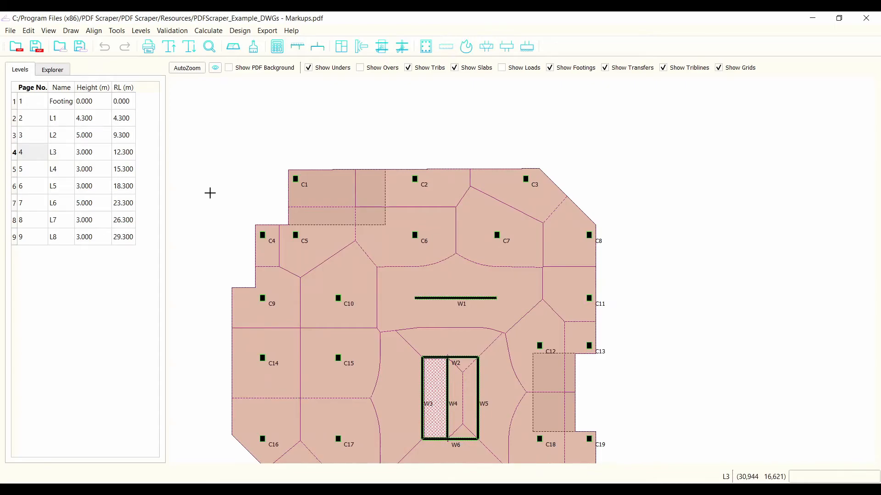
left_click(216, 68)
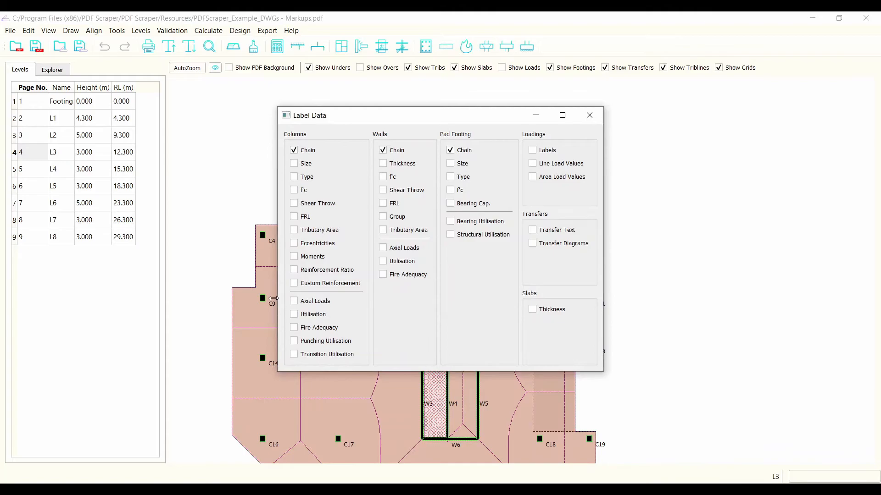
left_click(294, 302)
left_click(383, 248)
left_click(589, 115)
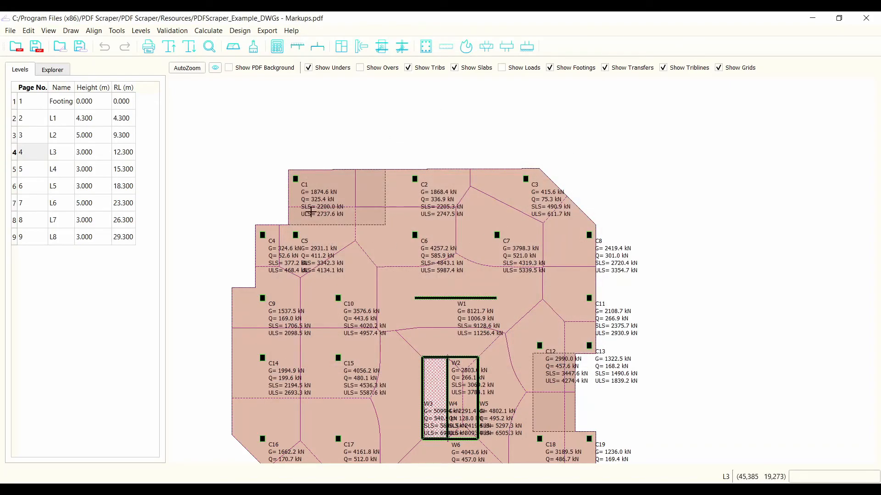
Examine the column and wall axial load labels on L3, L4, L5 and L7
scroll(308, 208, "up", 2)
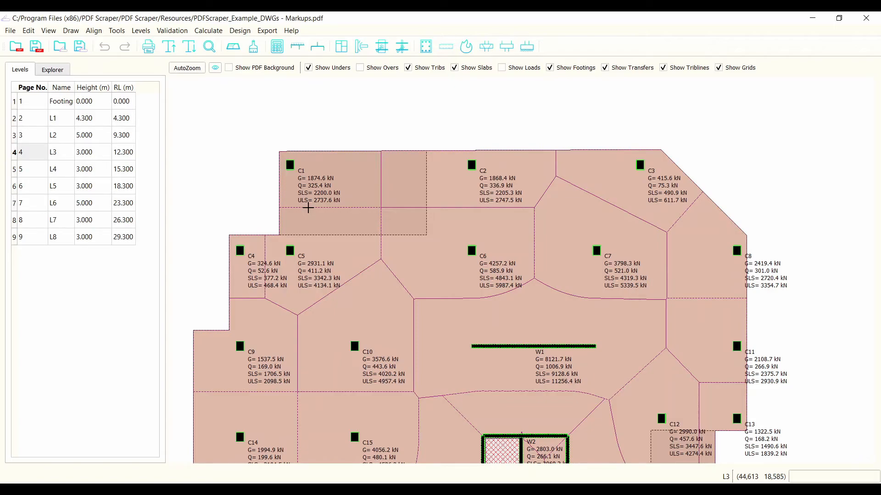
left_click(60, 174)
left_click(46, 189)
left_click(46, 220)
scroll(362, 185, "down", 2)
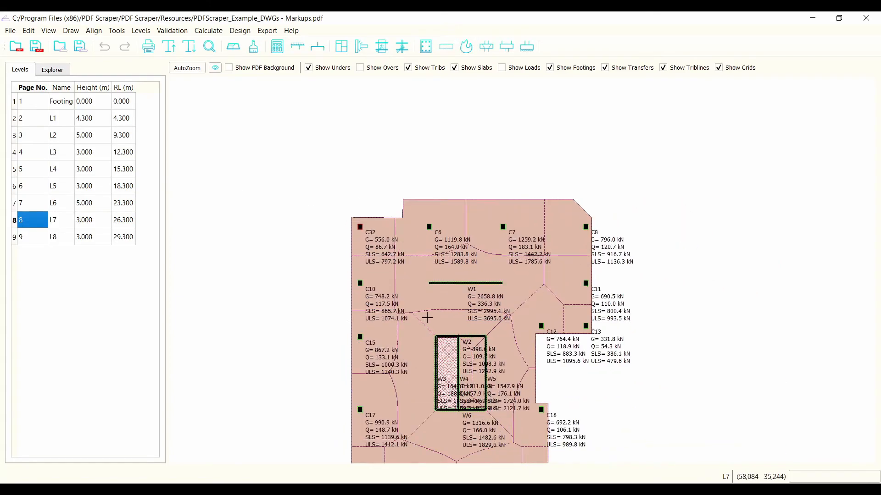
scroll(443, 398, "up", 3)
scroll(444, 397, "up", 1)
scroll(362, 381, "down", 3)
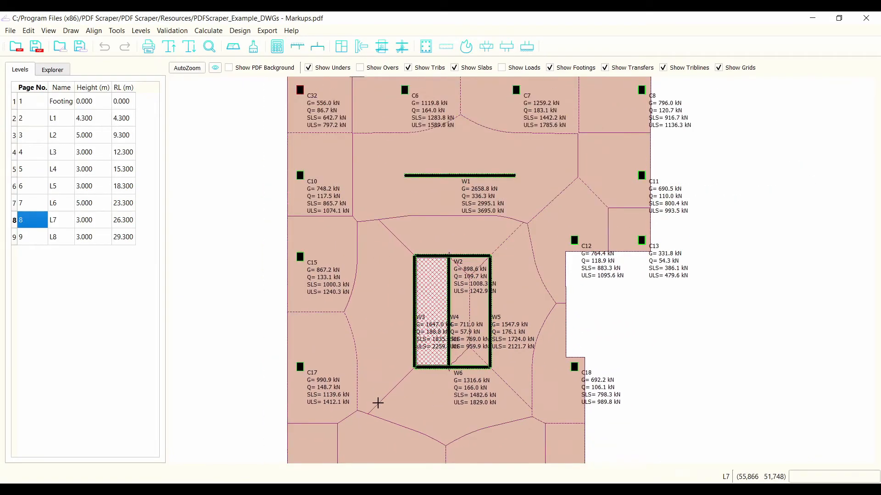
scroll(399, 250, "down", 2)
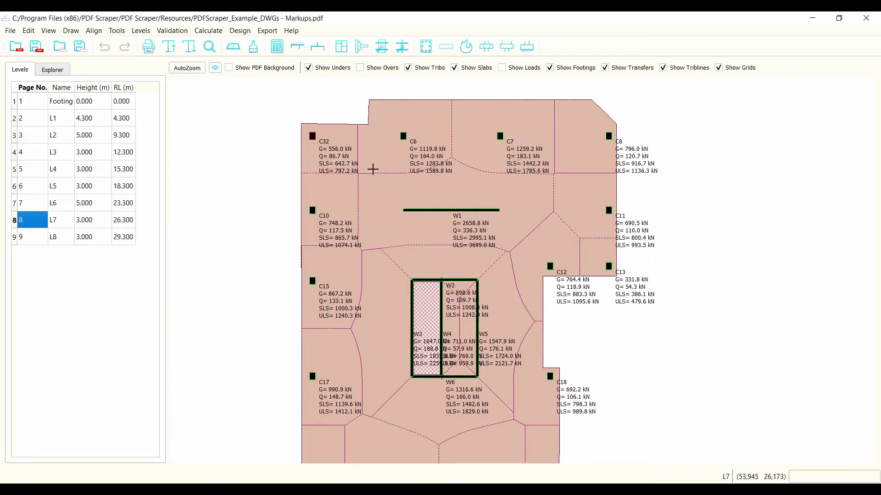
left_click(338, 112)
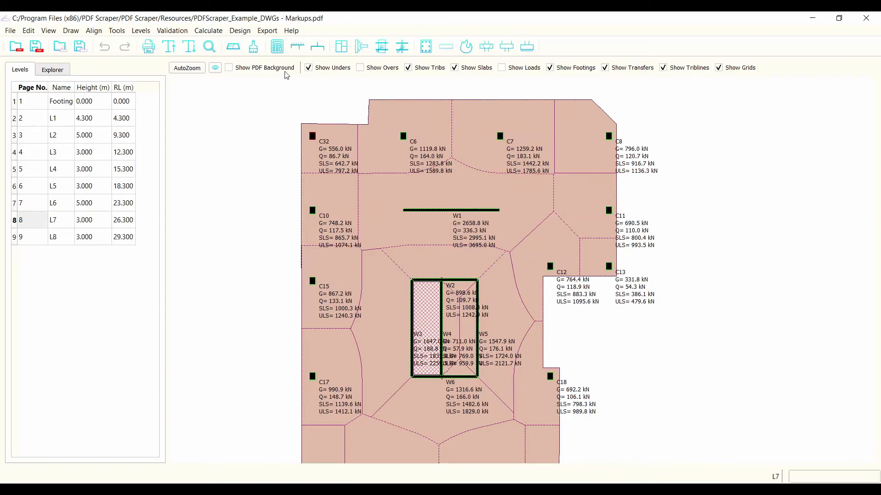
left_click(266, 31)
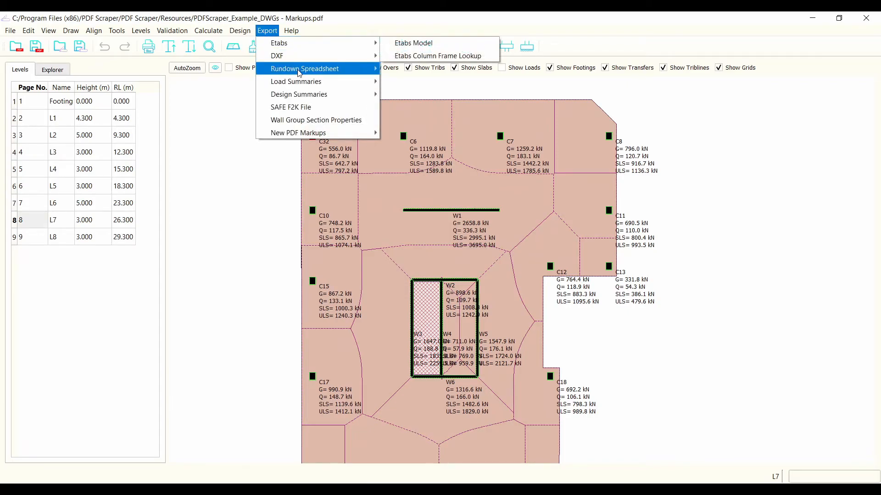
mouse_move(300, 72)
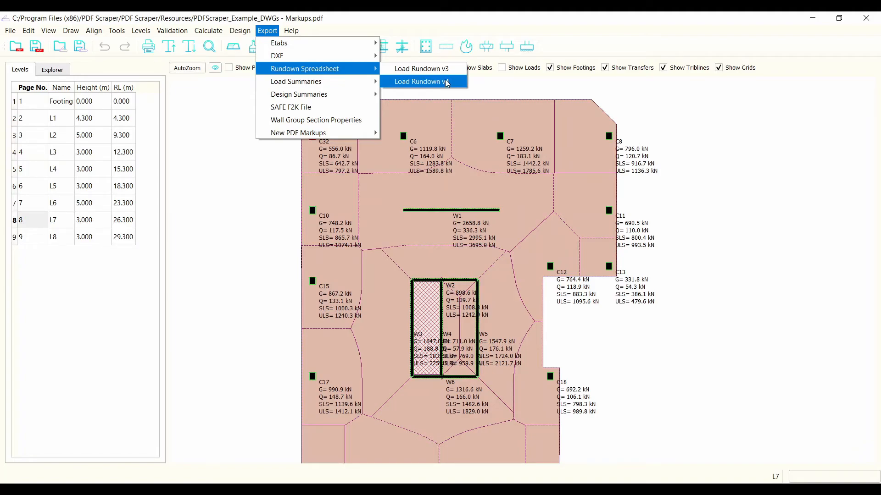
mouse_move(348, 86)
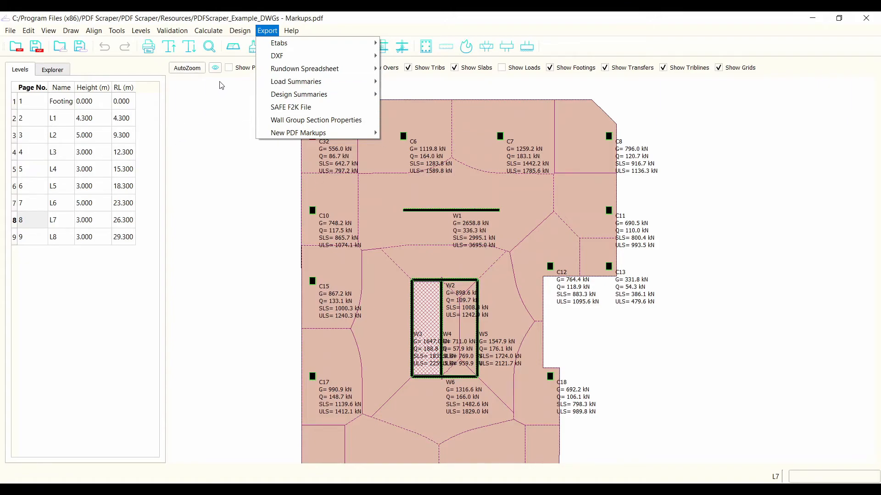
left_click(402, 85)
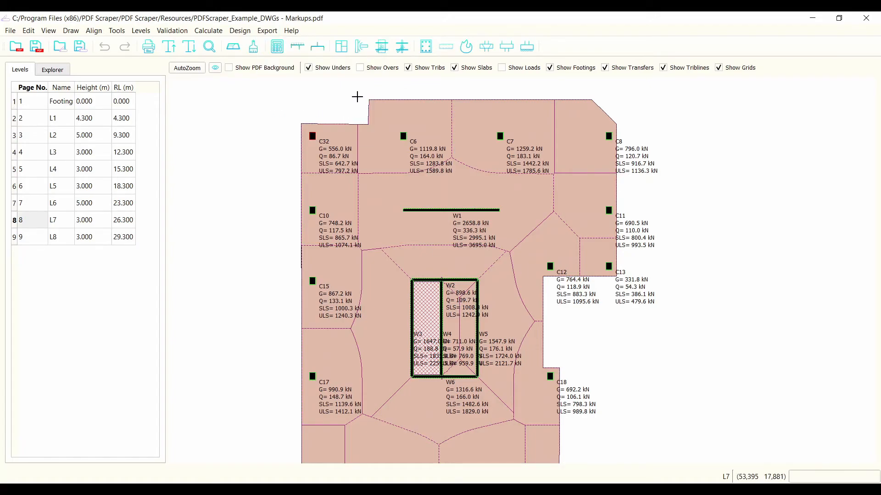
Review the Etabs model export settings, including the model template, Etabs version and average slab thickness option, and cancel the export
left_click(268, 31)
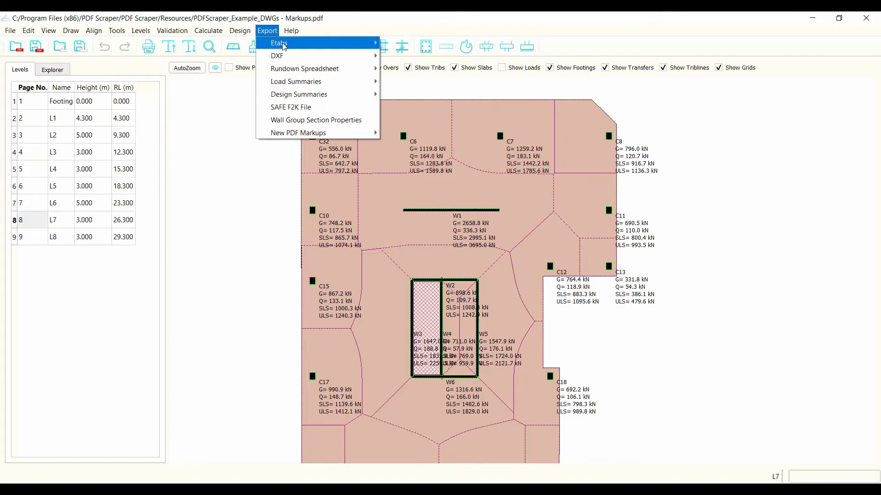
mouse_move(285, 46)
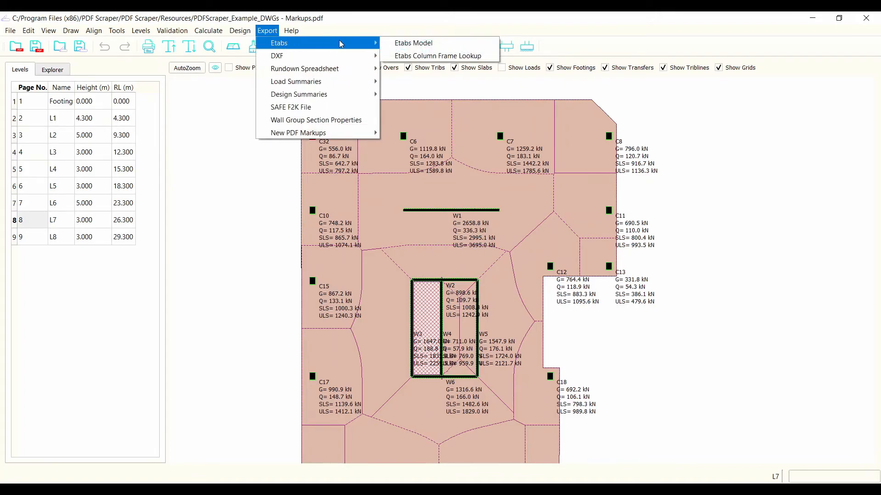
left_click(406, 50)
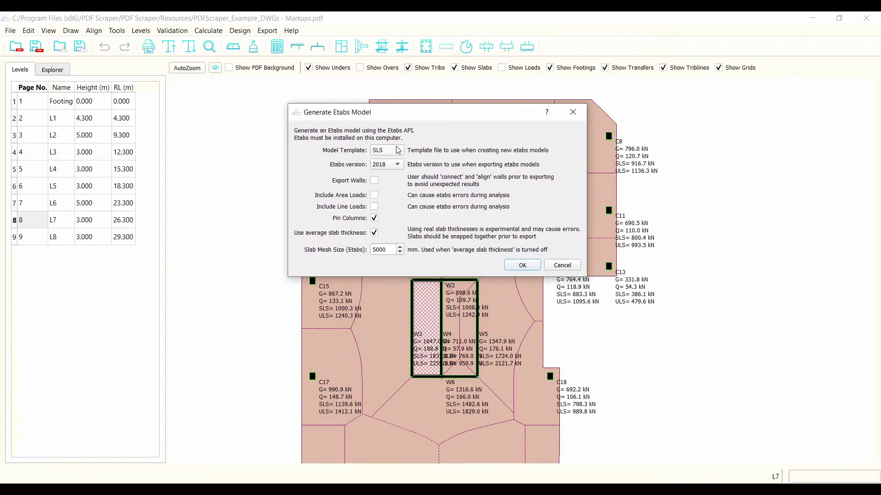
left_click(394, 153)
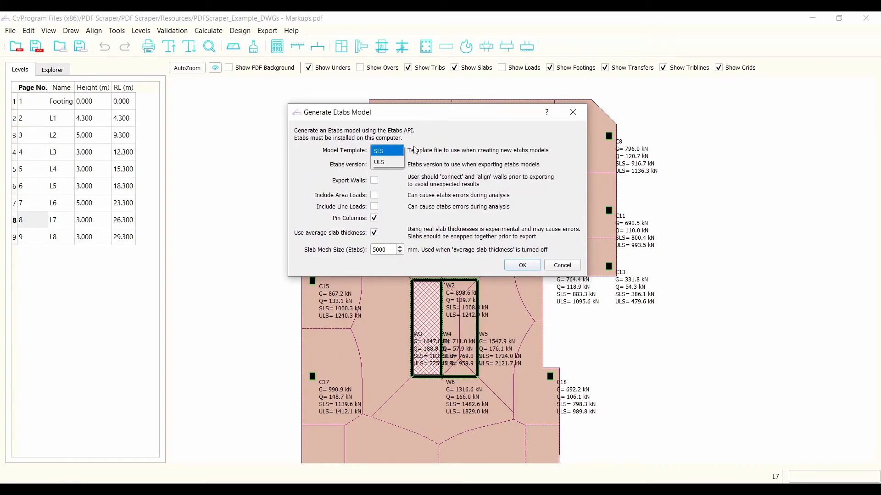
left_click(438, 147)
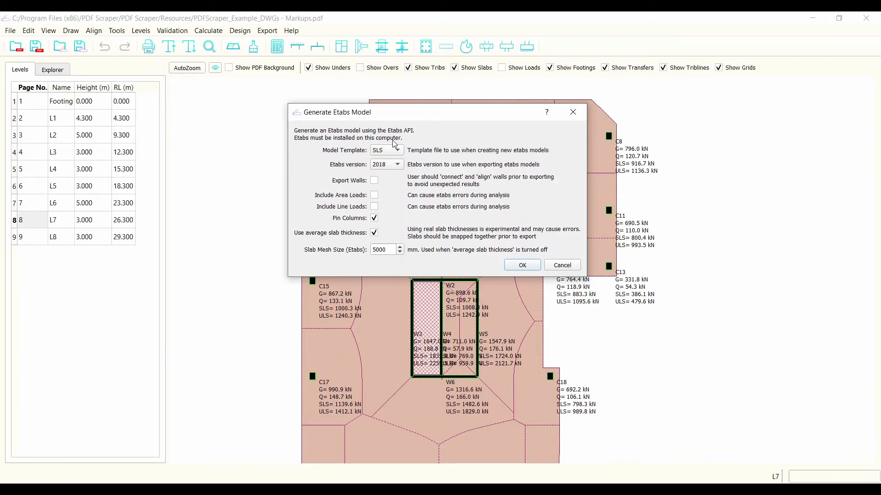
left_click(383, 155)
left_click(429, 152)
left_click(398, 166)
left_click(427, 168)
left_click(374, 233)
left_click(563, 265)
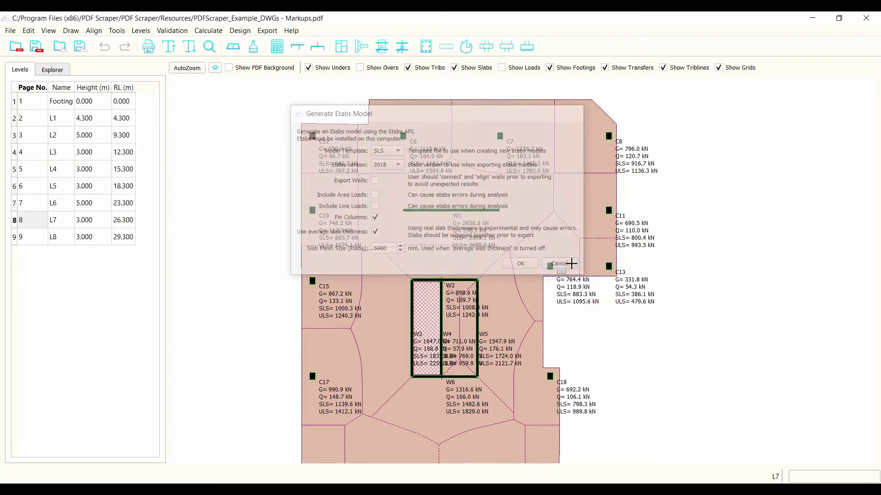
left_click(275, 32)
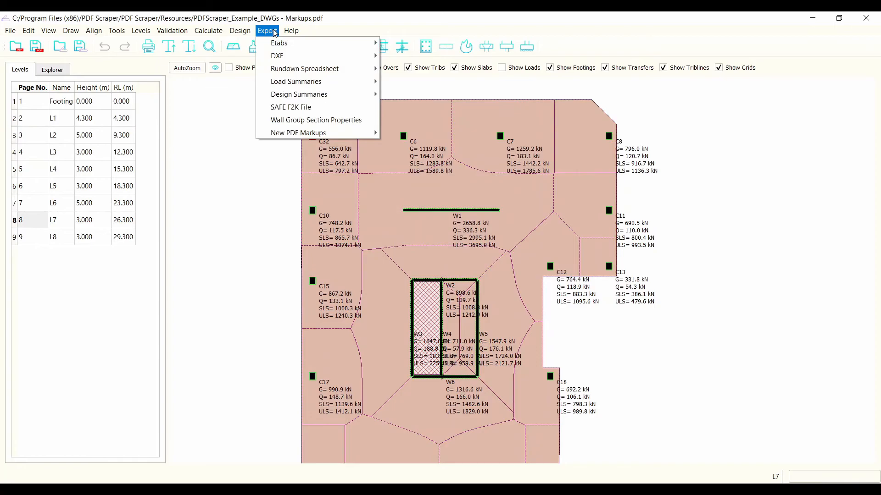
mouse_move(367, 56)
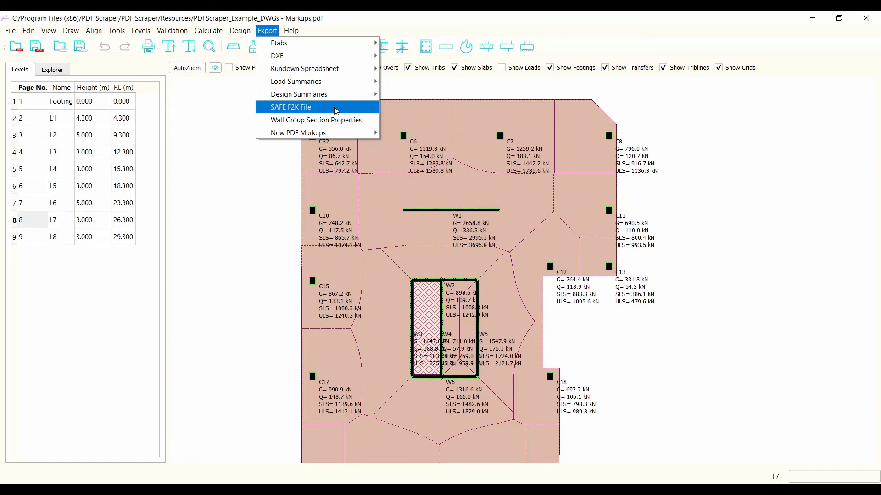
mouse_move(369, 134)
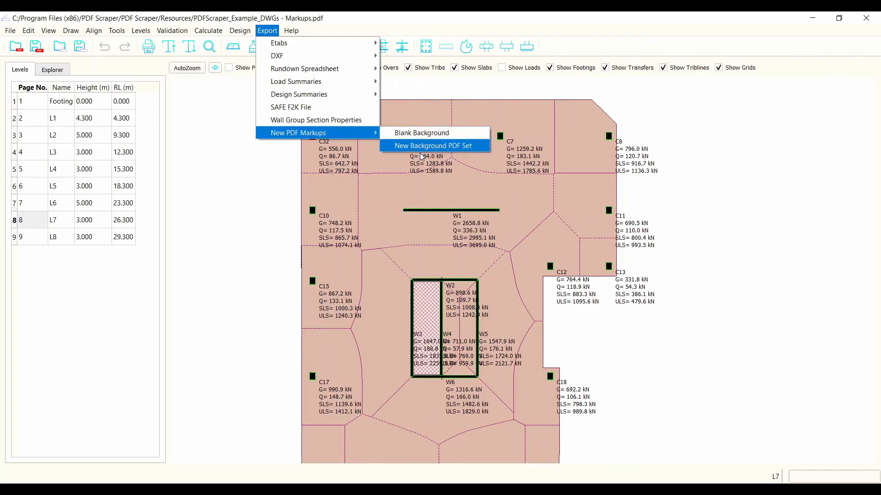
left_click(251, 180)
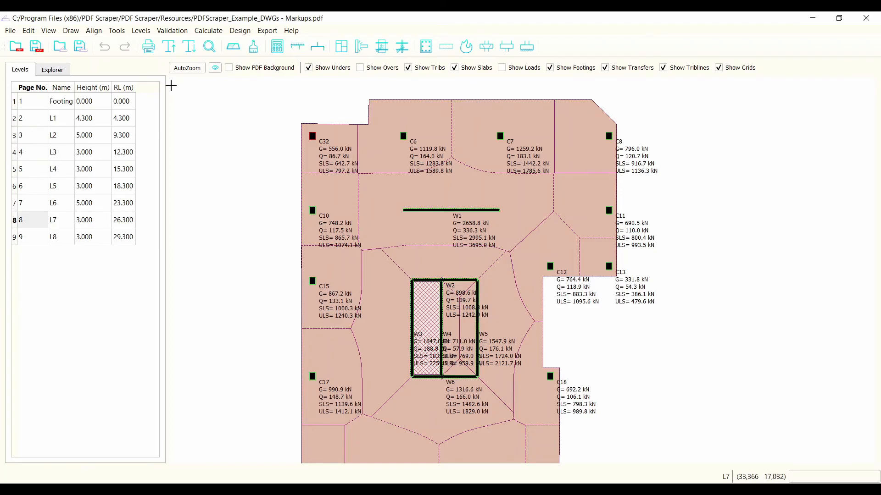
Open the print preview of the level plans, enlarge its window and set the pages to landscape orientation
left_click(149, 47)
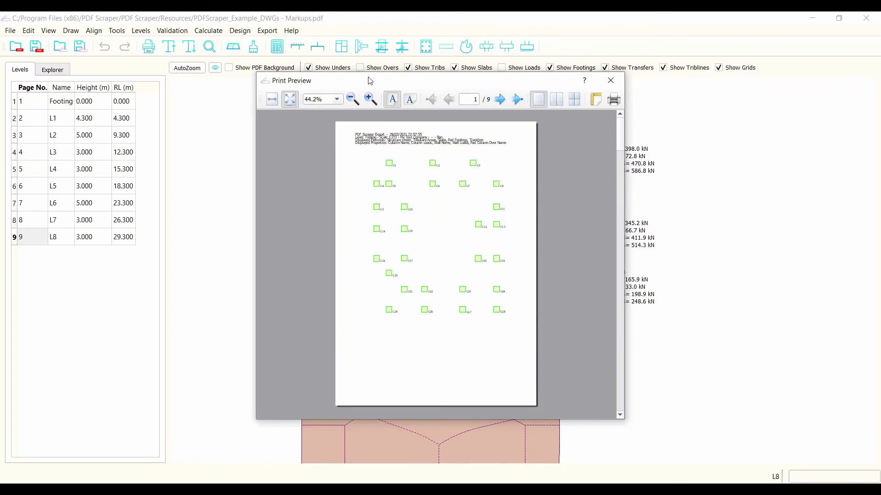
left_click_drag(378, 87, 249, 36)
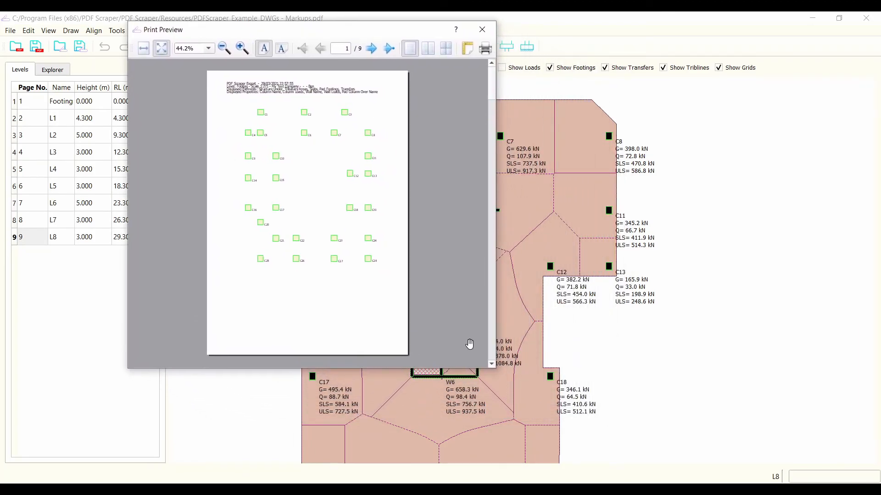
left_click_drag(496, 369, 749, 447)
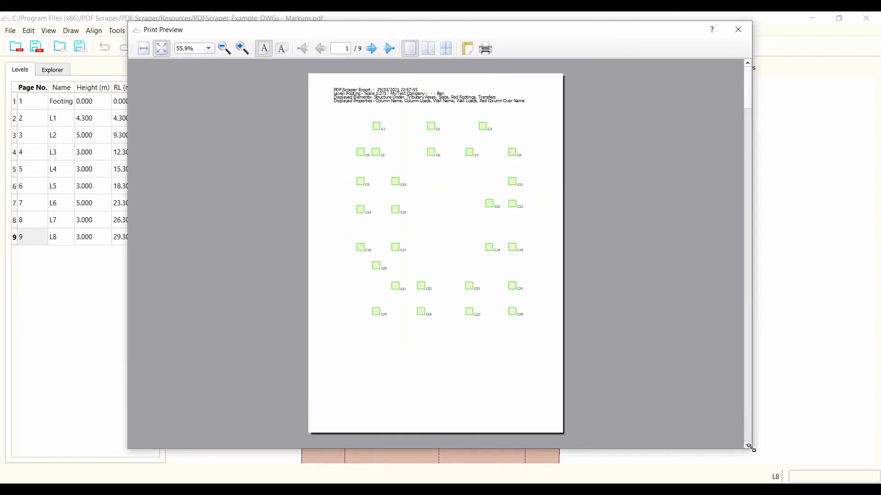
mouse_move(459, 25)
left_mouse_down()
mouse_move(324, 112)
mouse_move(87, 329)
left_mouse_up()
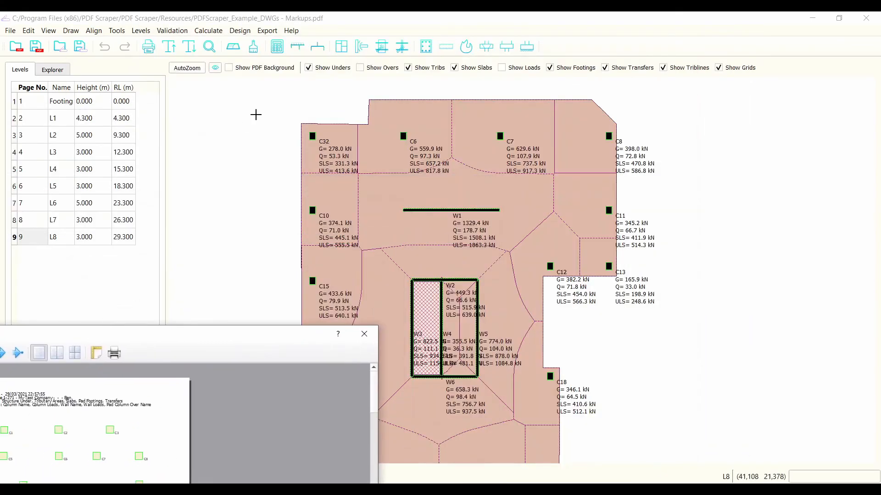
left_click_drag(240, 336, 599, 35)
left_click(271, 52)
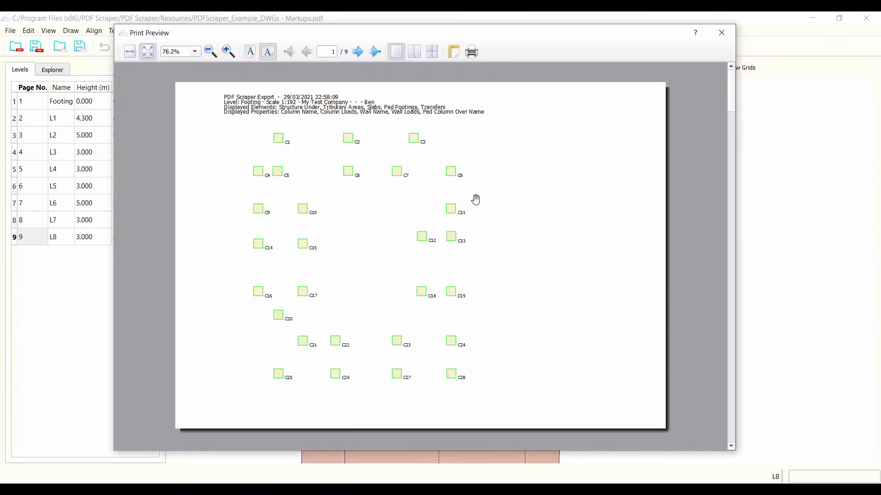
Look through the preview pages from the footing plan to L5, checking the printed load labels
scroll(476, 198, "down", 1)
scroll(476, 199, "down", 3)
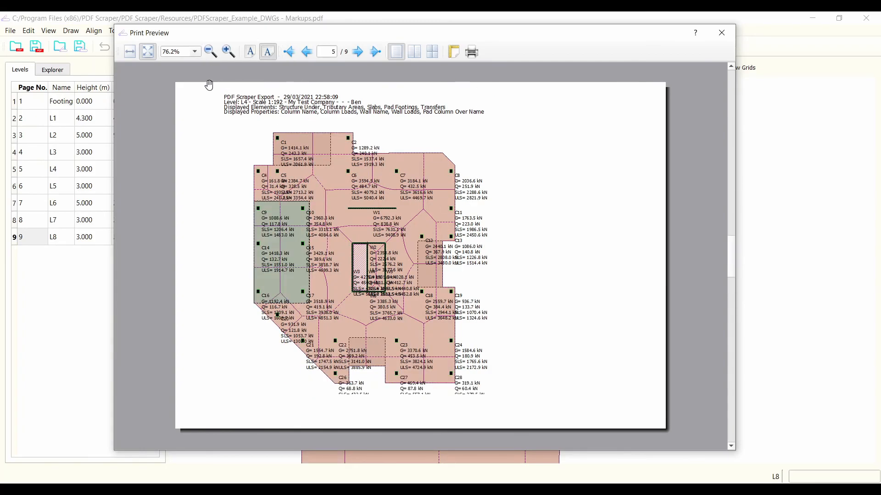
scroll(398, 188, "down", 2)
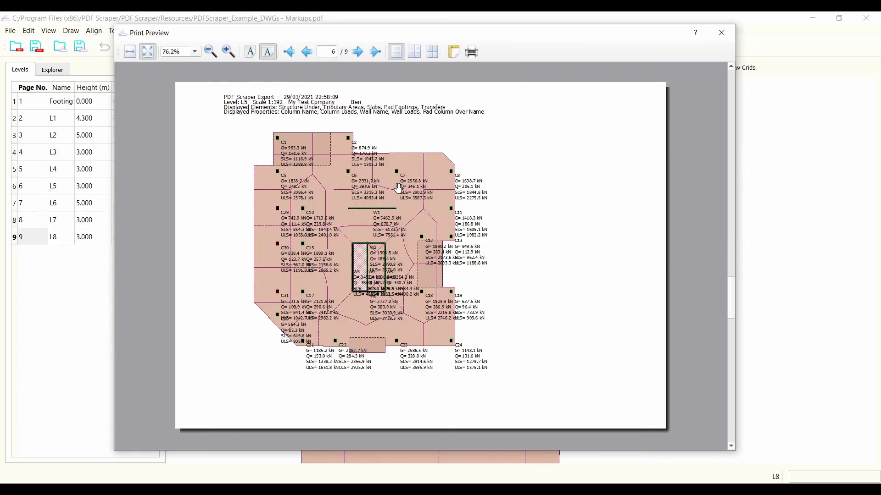
Close the print preview and set the column labels to show Type, f'c and FRL instead of Axial Loads
left_click_drag(497, 25, 468, 29)
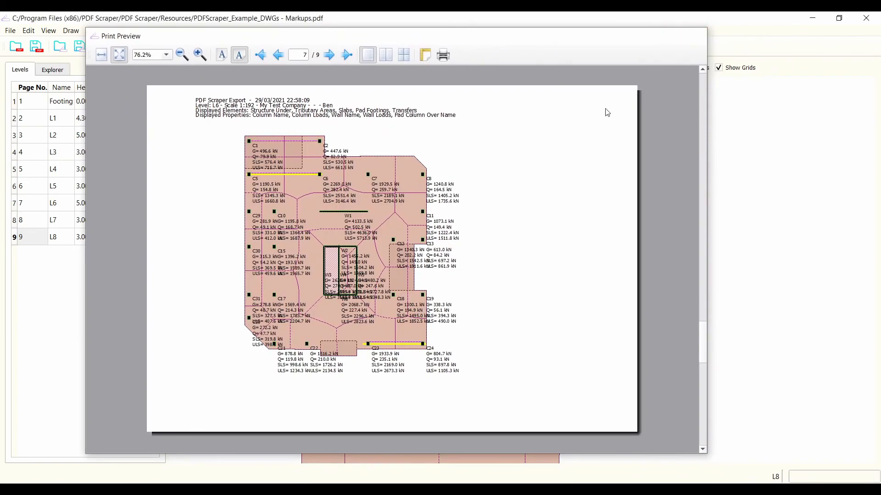
left_click(693, 35)
left_click(215, 67)
left_click(298, 301)
left_click(301, 218)
left_click(296, 192)
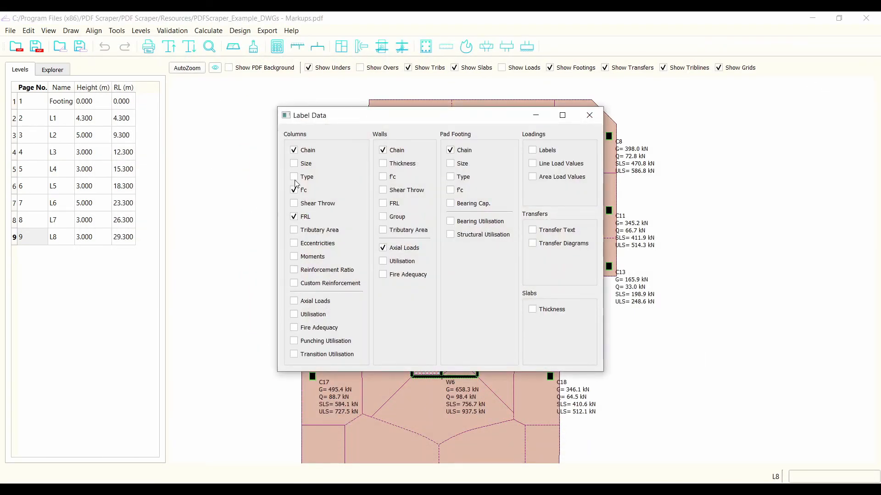
left_click(307, 182)
left_click(589, 116)
Open the print preview of the relabelled level plans, set the pages to landscape, go to the L4 page and enlarge the window
left_click(148, 47)
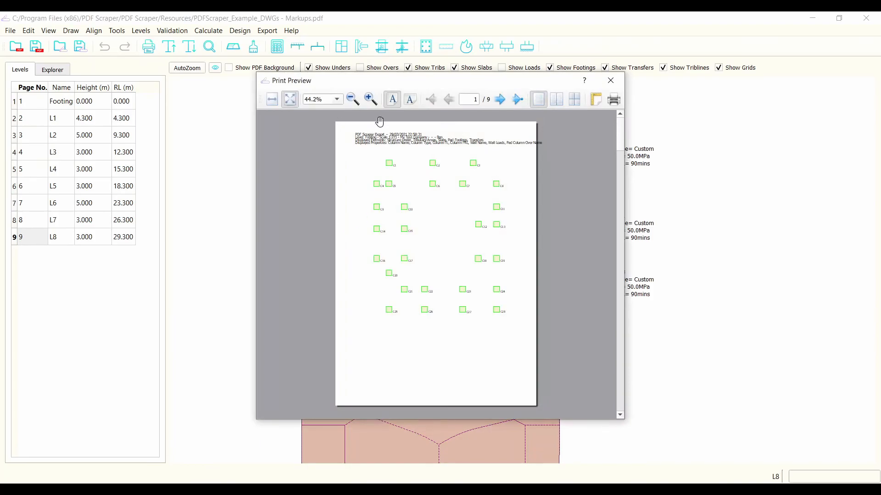
left_click(409, 100)
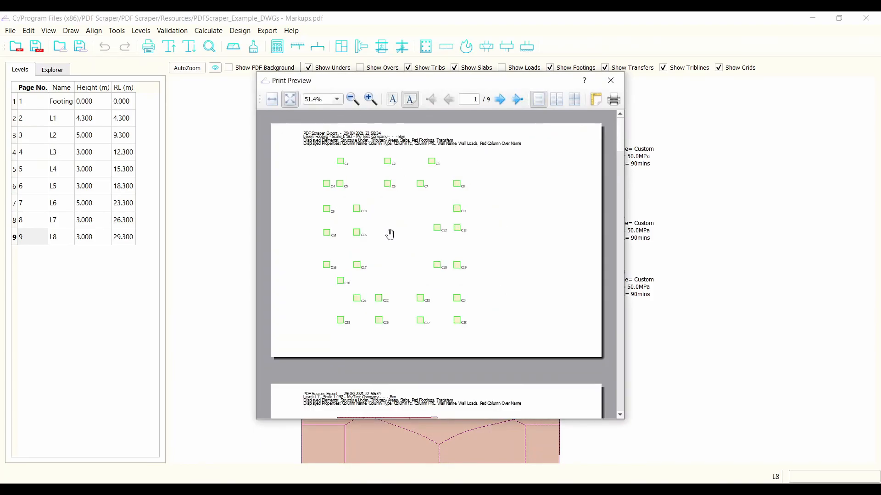
scroll(389, 232, "down", 5)
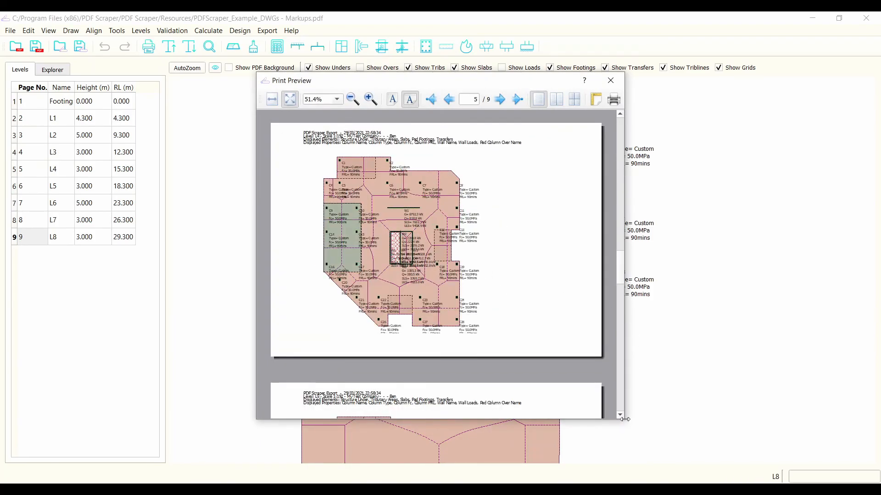
left_click_drag(635, 419, 724, 477)
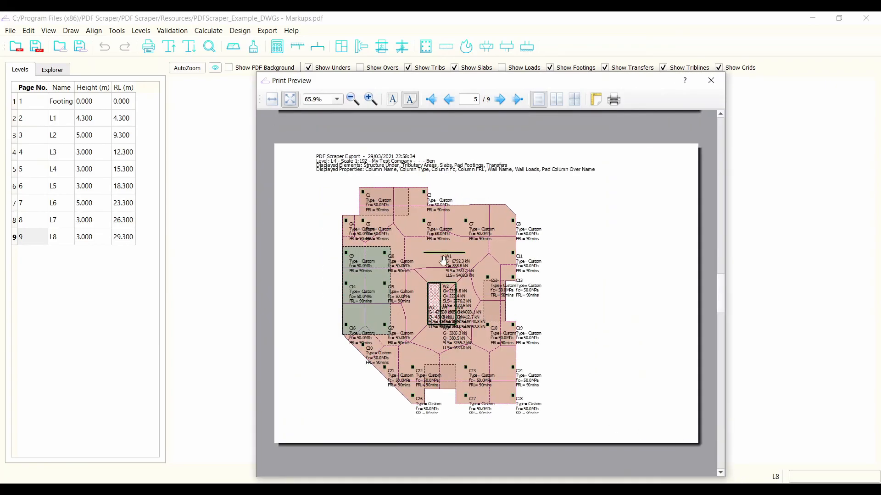
Check the column type, f'c and FRL labels on the printed L4 plan, and close the print preview
left_click_drag(501, 81, 693, 71)
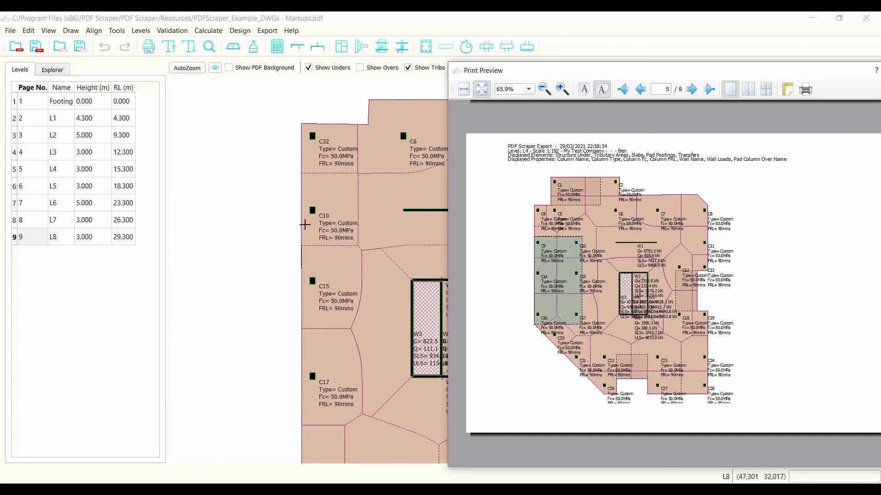
left_click_drag(695, 72, 356, 41)
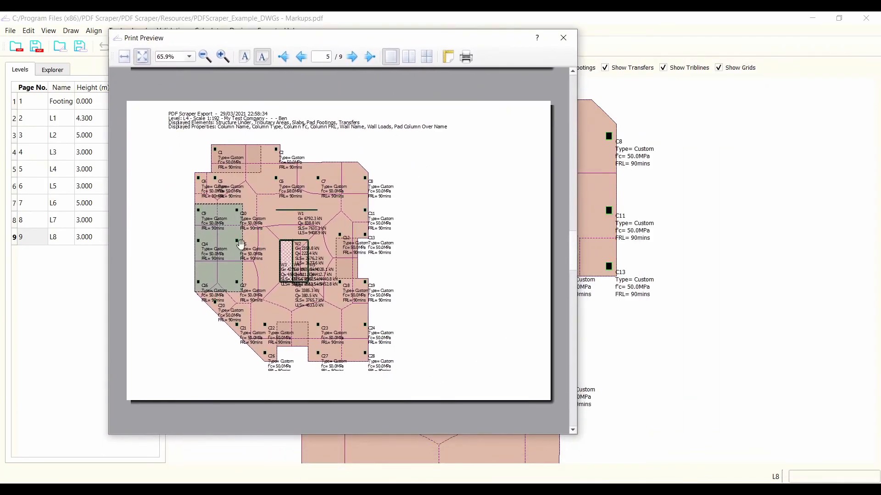
left_click_drag(439, 246, 436, 245)
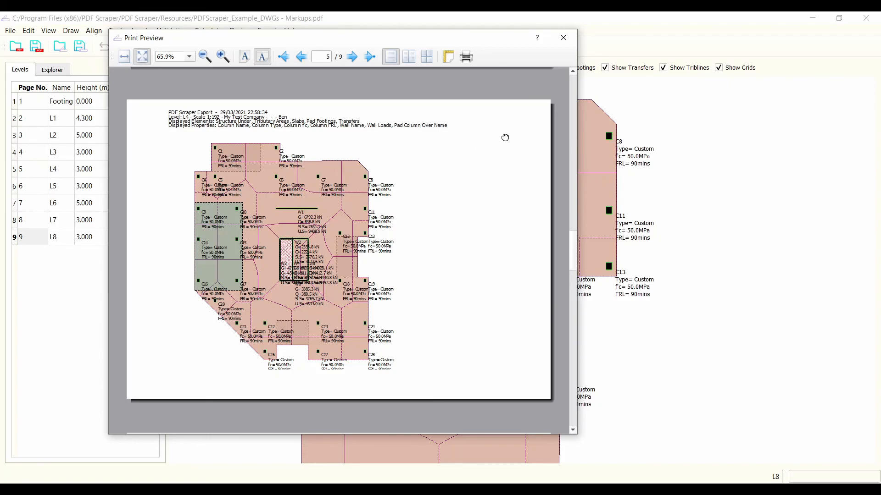
left_click(563, 37)
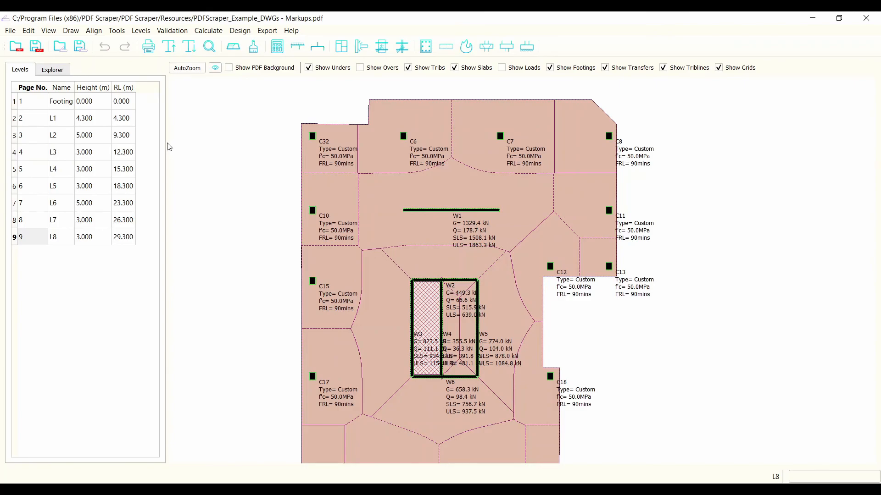
View the save dialog for storing the model as a PDF Scraper File (*.scrape), and cancel the save
left_click(36, 49)
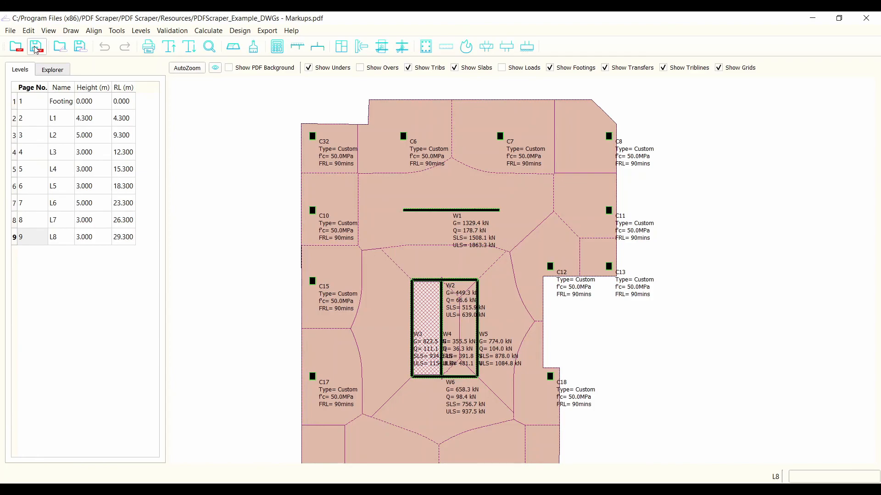
left_click(80, 47)
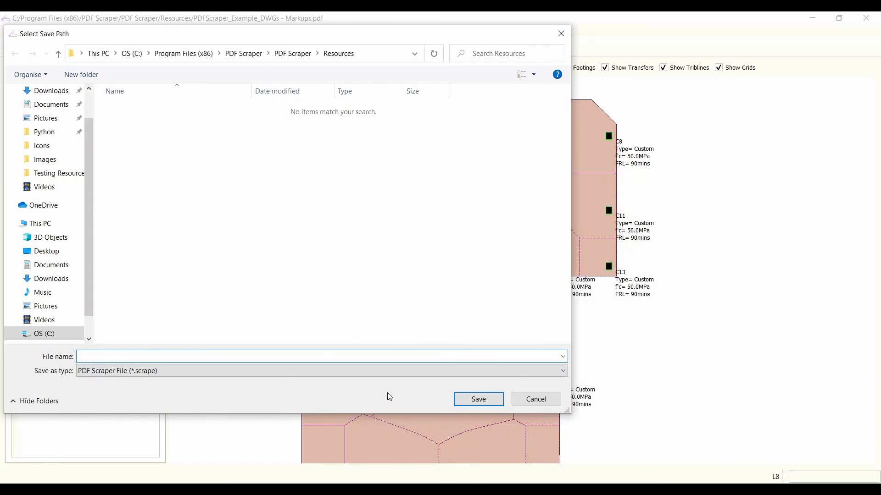
left_click(532, 399)
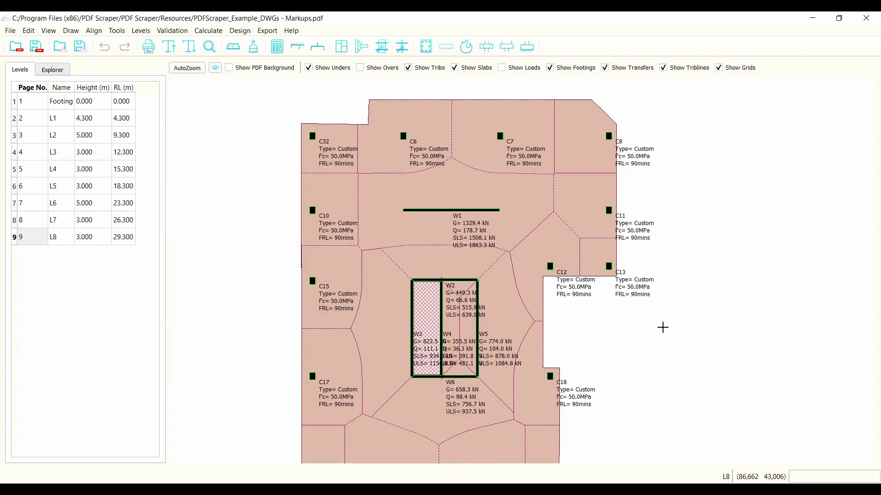
mouse_move(521, 489)
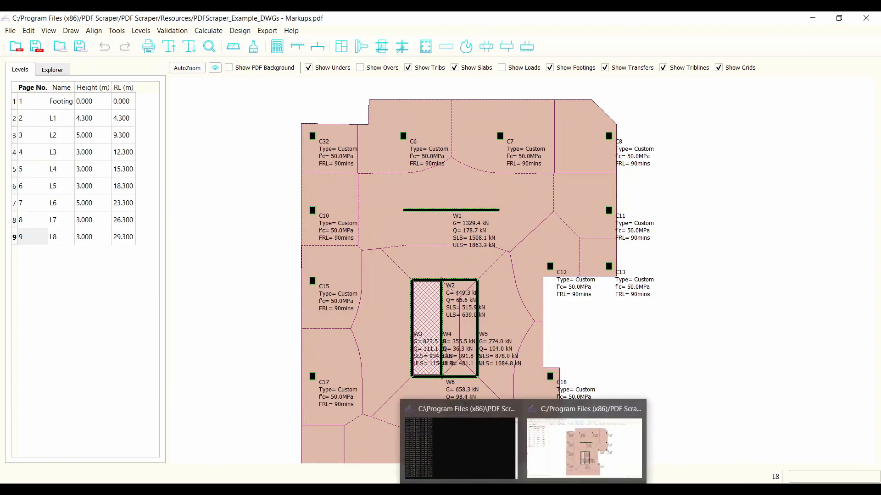